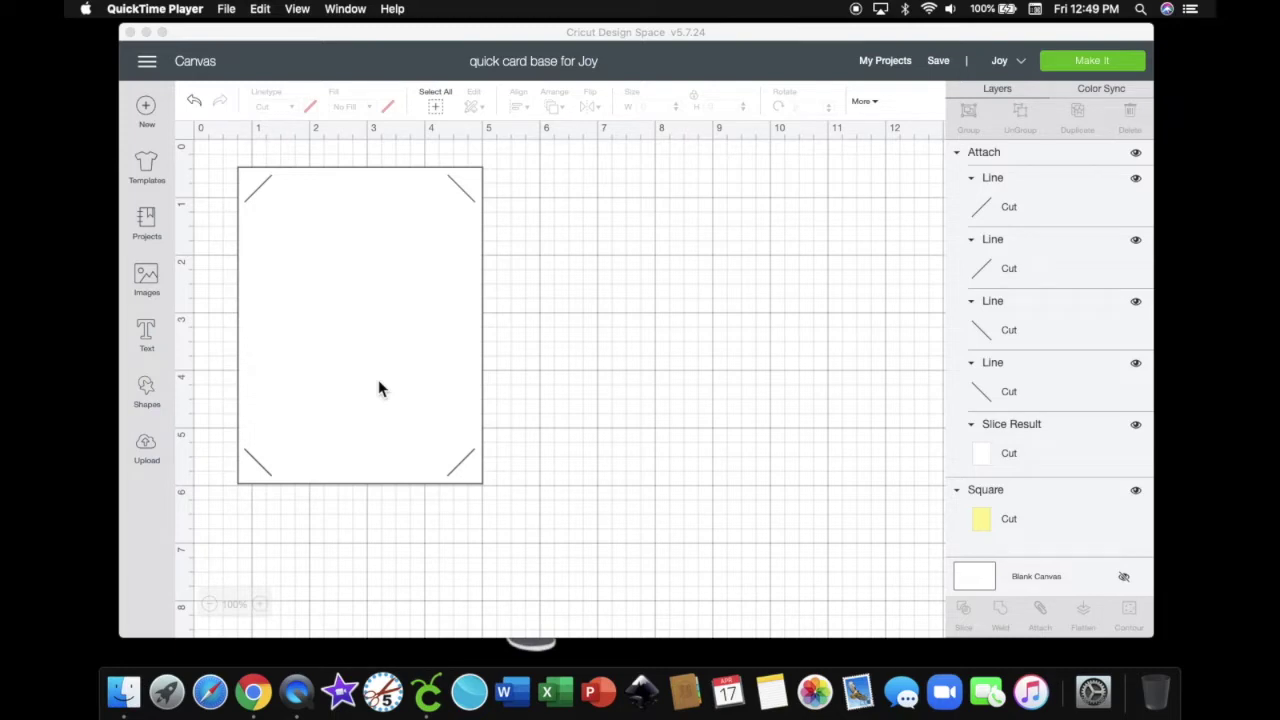
Search the image library for 'flower' and insert the free black sunflower, about 3.117 × 3 in
{"action": "left_click", "coordinate": [153, 274]}
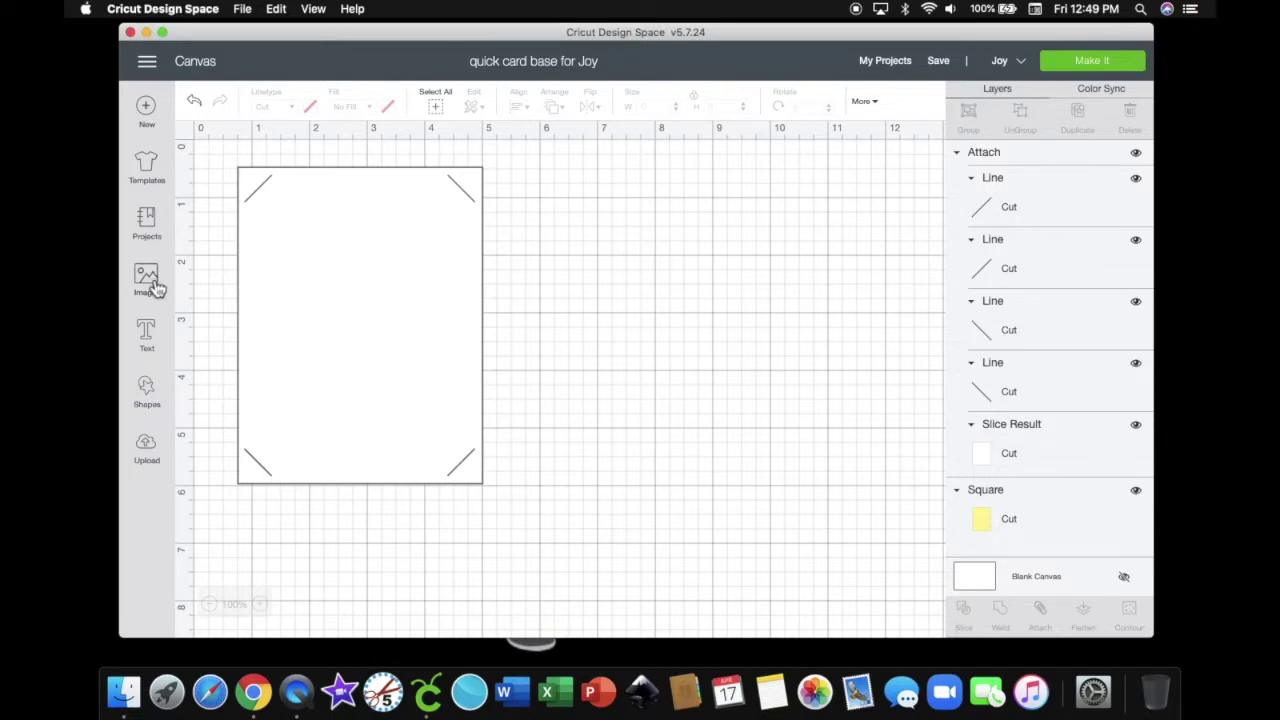
{"action": "left_click", "coordinate": [154, 284]}
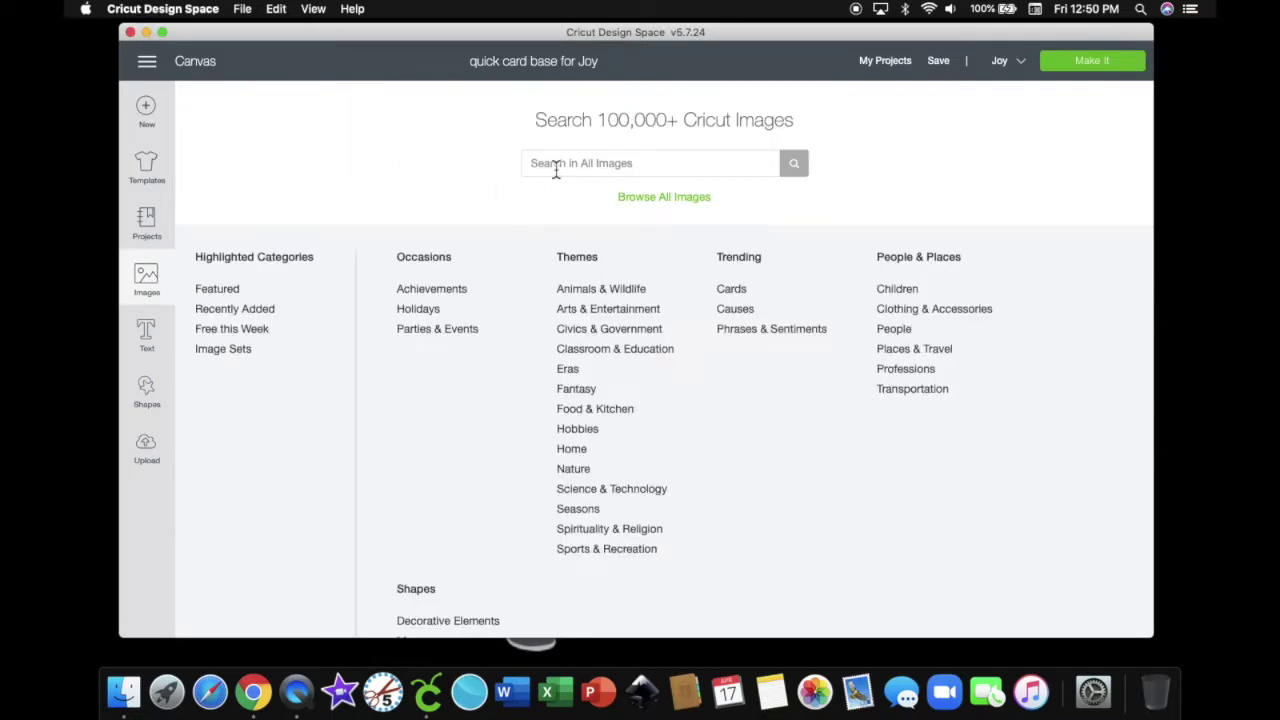
{"action": "left_click", "coordinate": [556, 168]}
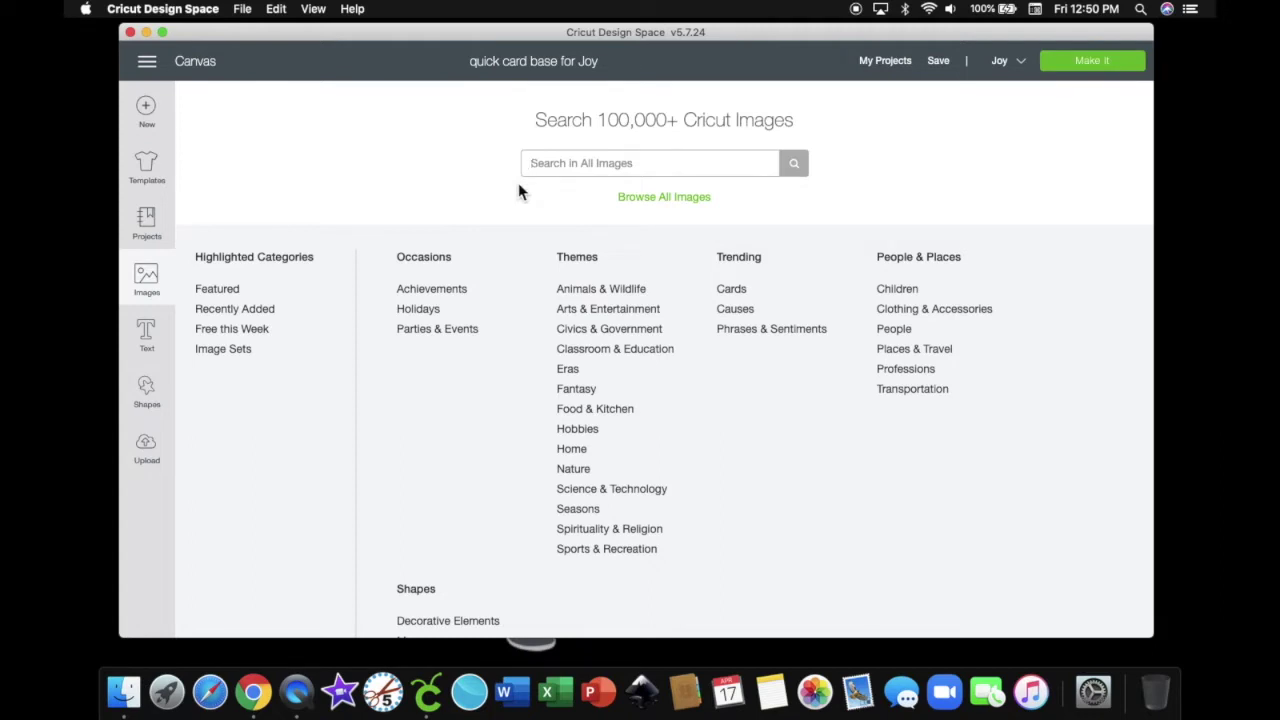
{"action": "type", "text": "flower"}
{"action": "key", "text": "Return"}
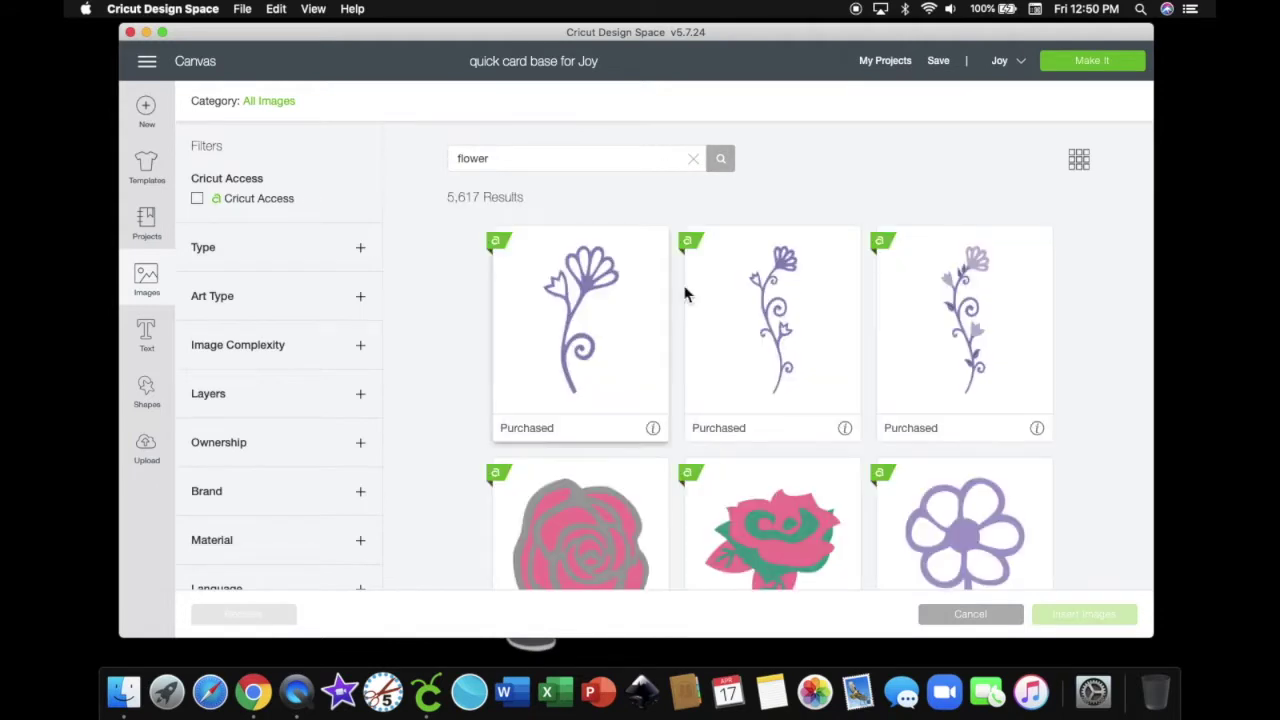
{"action": "scroll", "coordinate": [739, 503], "scroll_direction": "down", "scroll_amount": 5}
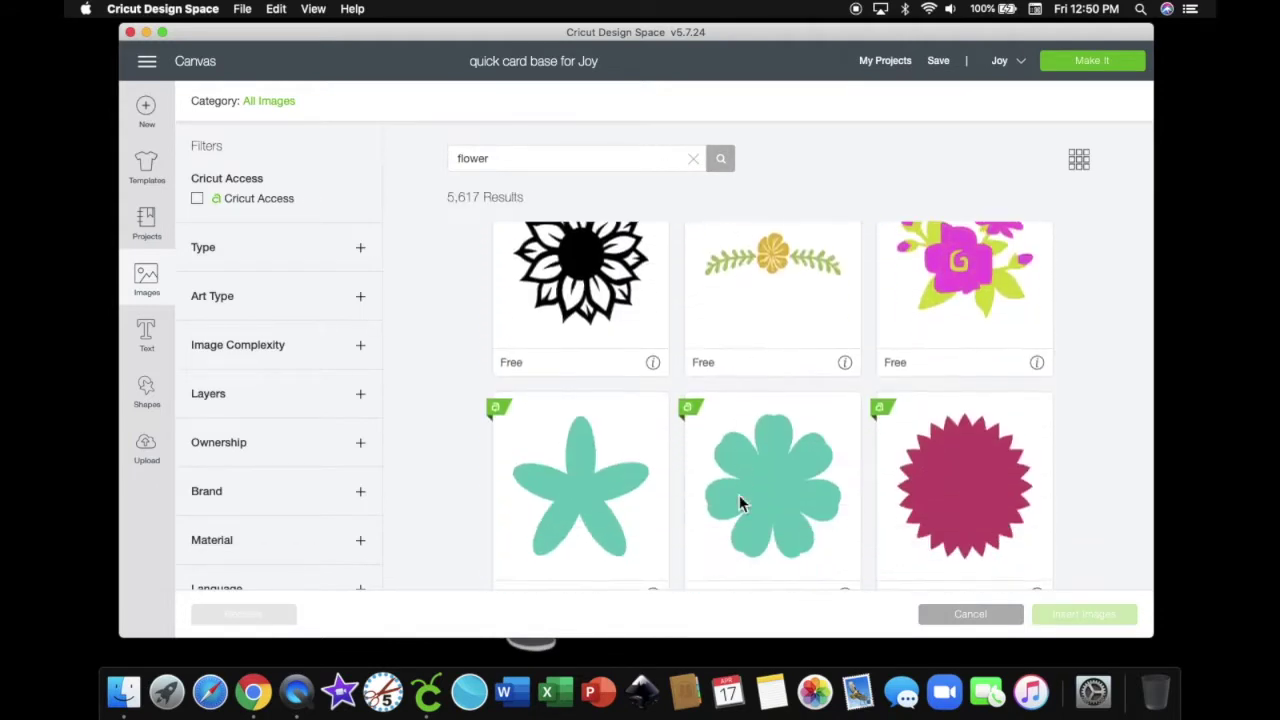
{"action": "scroll", "coordinate": [739, 500], "scroll_direction": "up", "scroll_amount": 2}
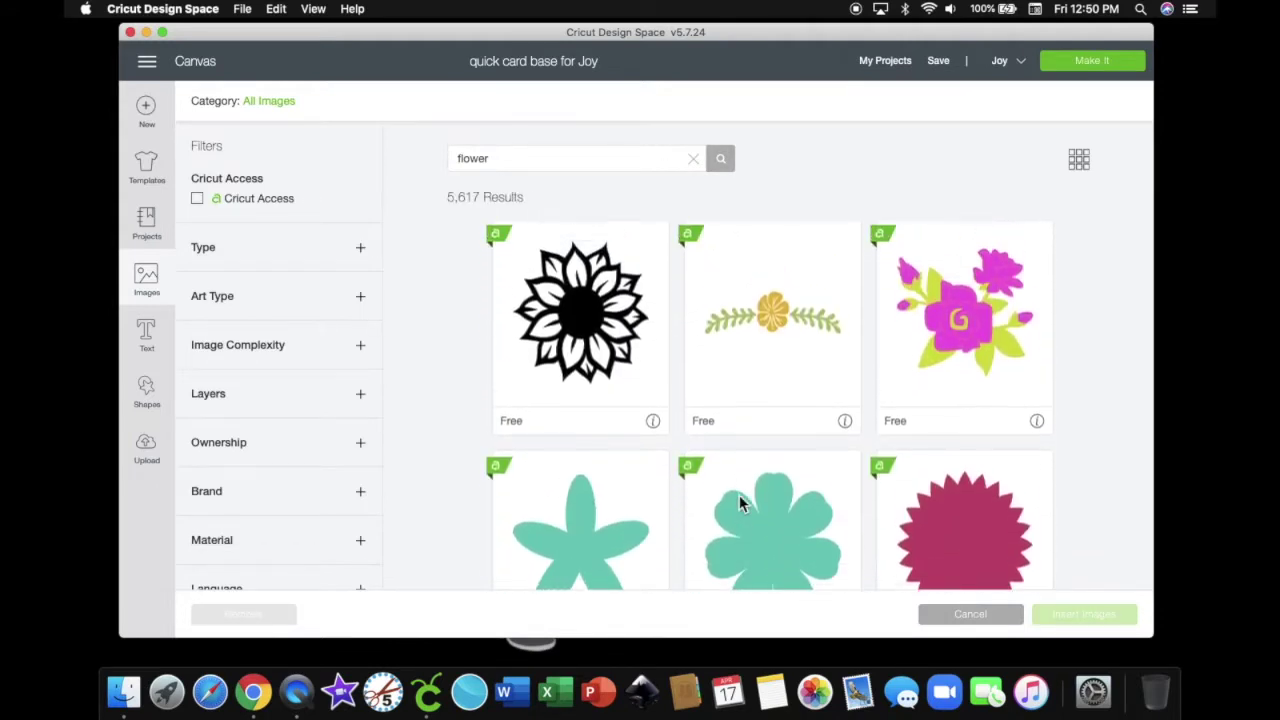
{"action": "left_click", "coordinate": [612, 375]}
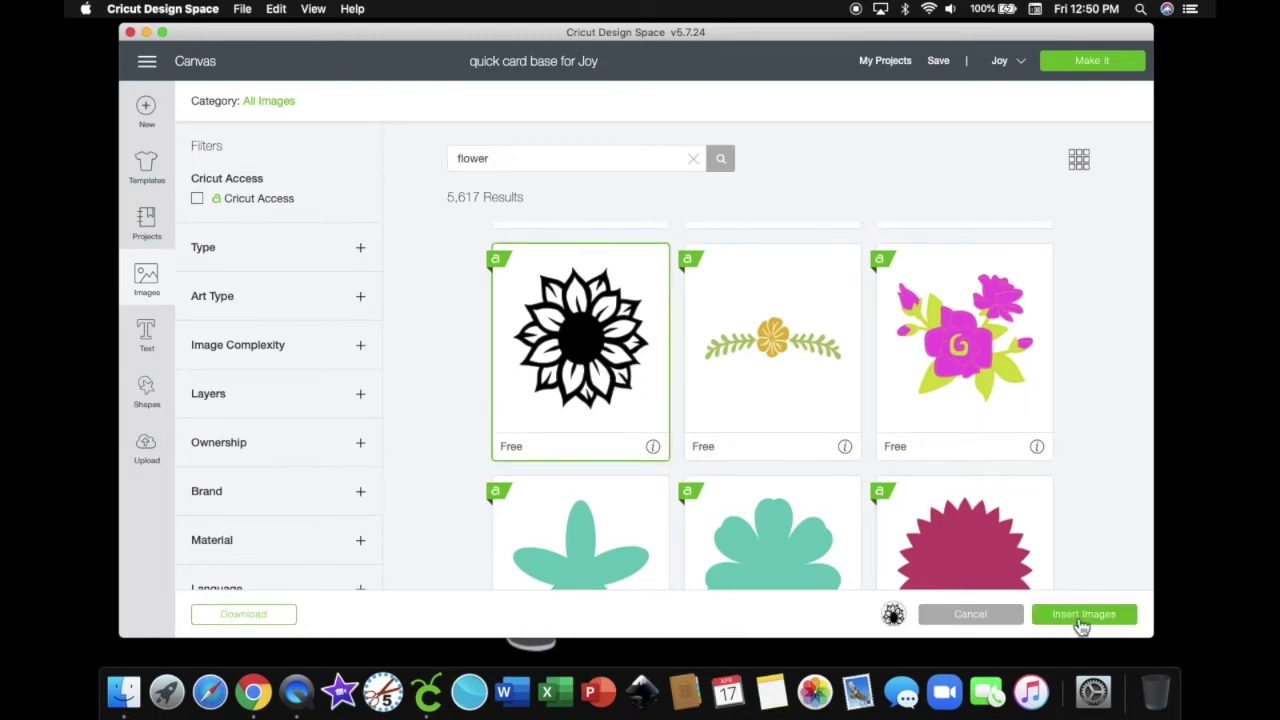
{"action": "left_click", "coordinate": [1083, 614]}
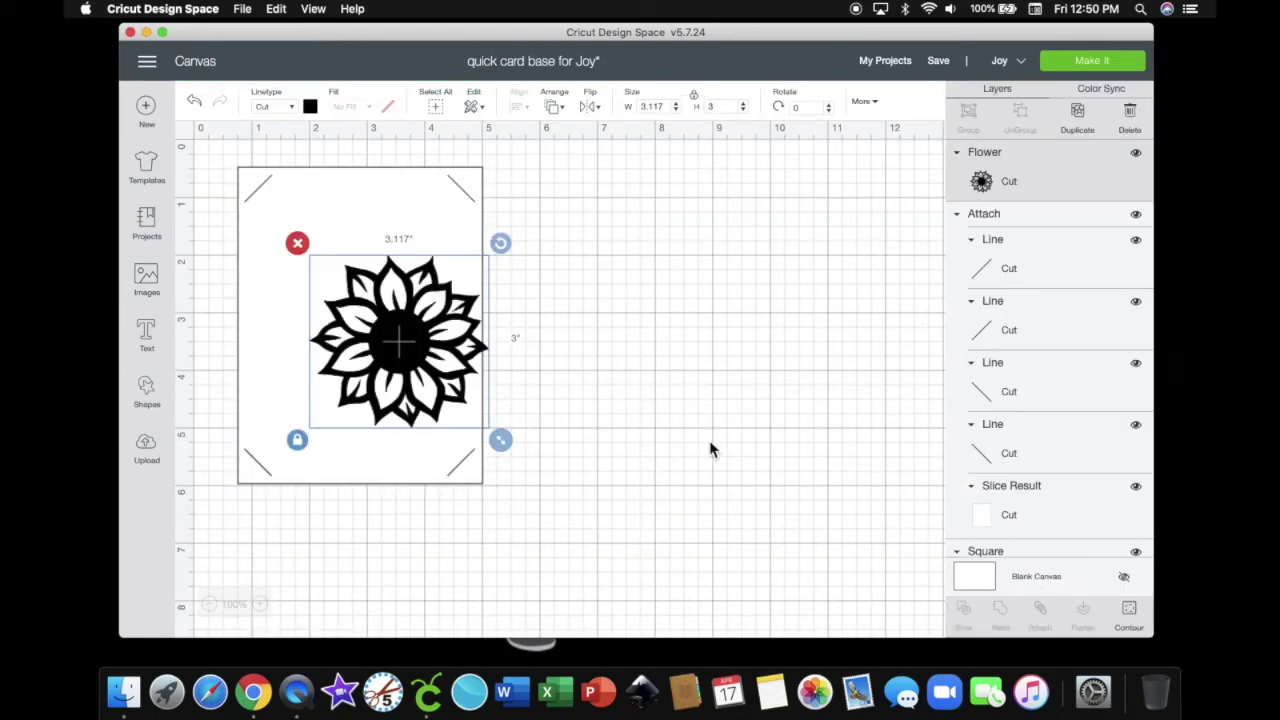
Drag the sunflower off the card to the right, to around X 5.9", Y 1.5"
{"action": "left_click_drag", "start_coordinate": [407, 343], "coordinate": [628, 311]}
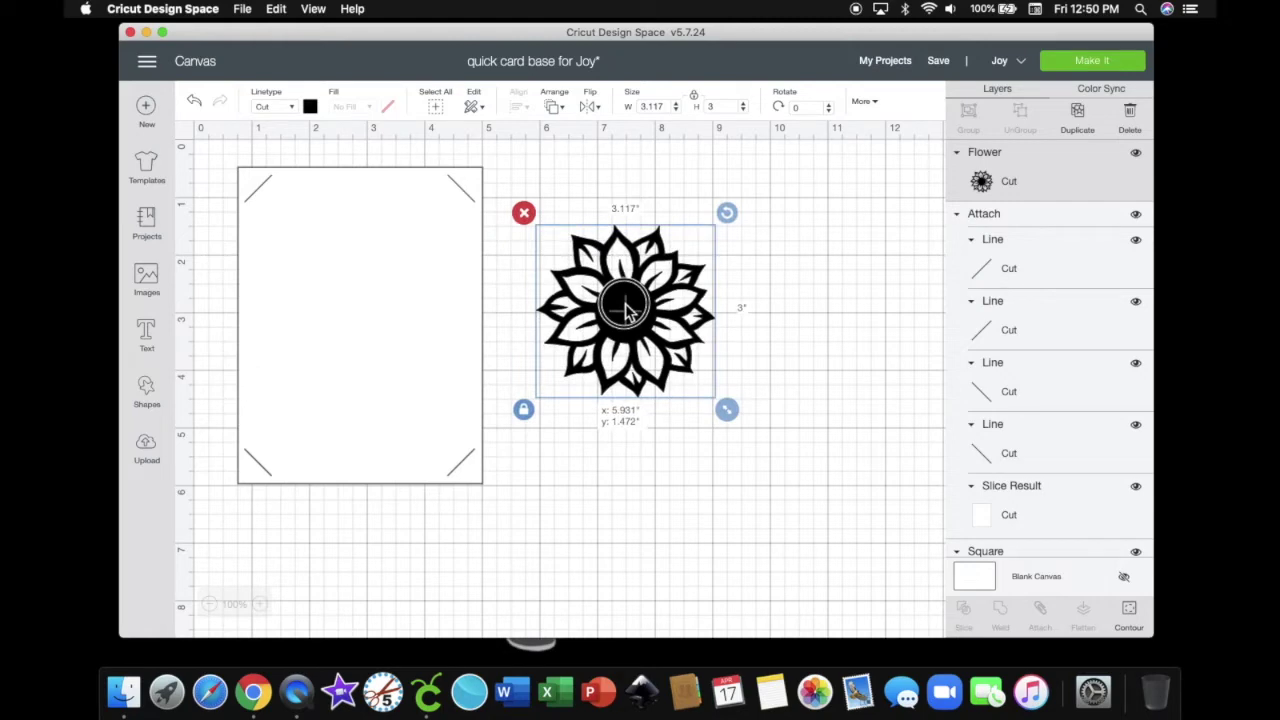
{"action": "left_click_drag", "start_coordinate": [626, 311], "coordinate": [627, 311]}
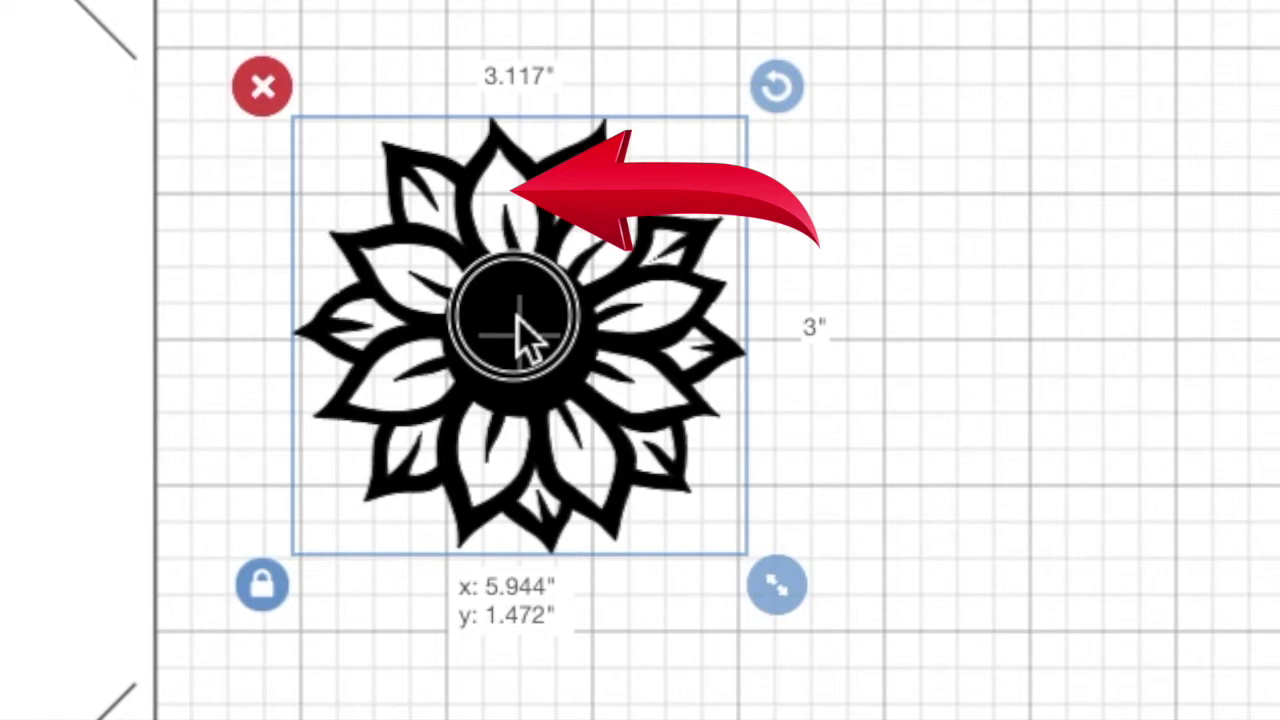
{"action": "left_click_drag", "start_coordinate": [518, 317], "coordinate": [520, 319]}
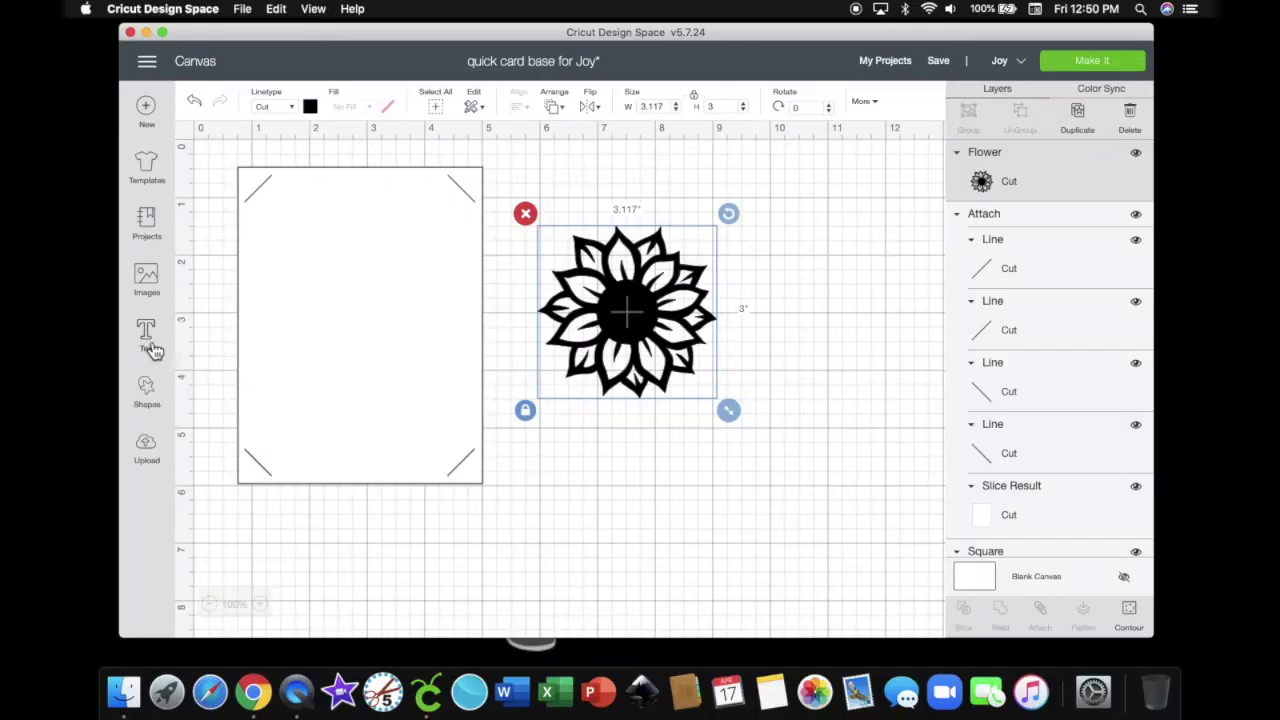
Add a circle, centre it over the sunflower and enlarge it to 3.333 inches
{"action": "left_click", "coordinate": [147, 391]}
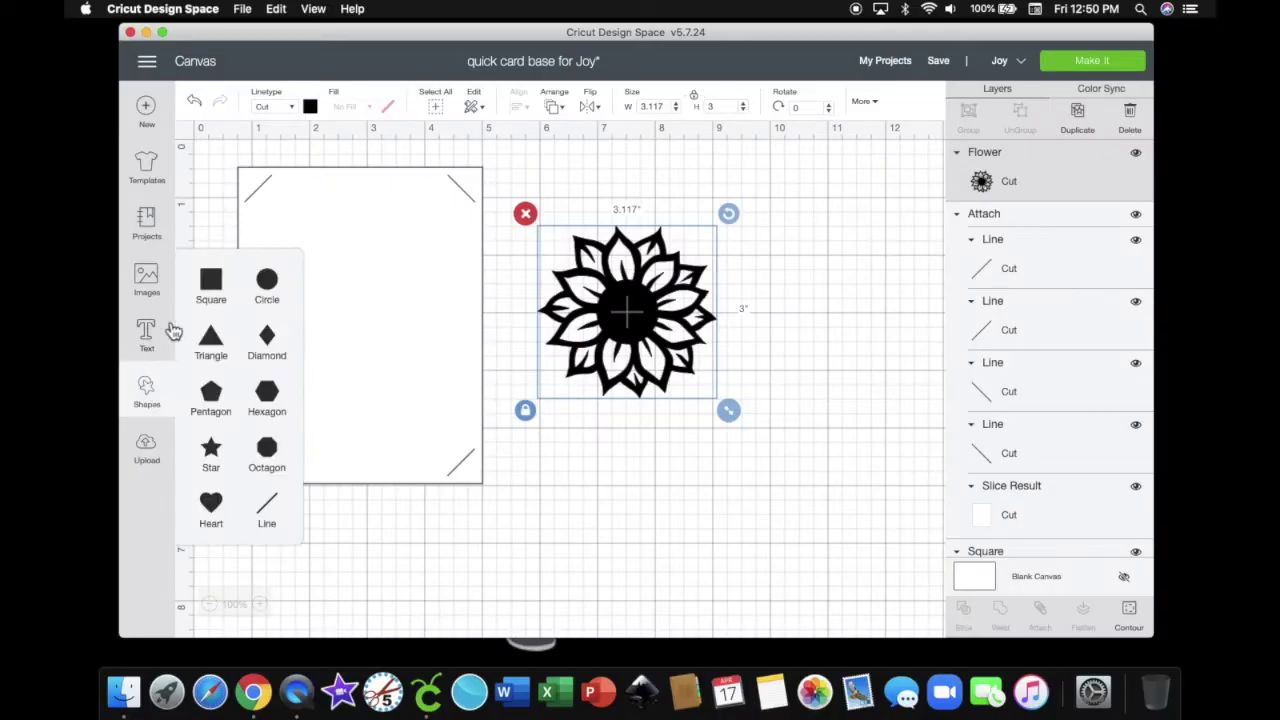
{"action": "left_click", "coordinate": [287, 285]}
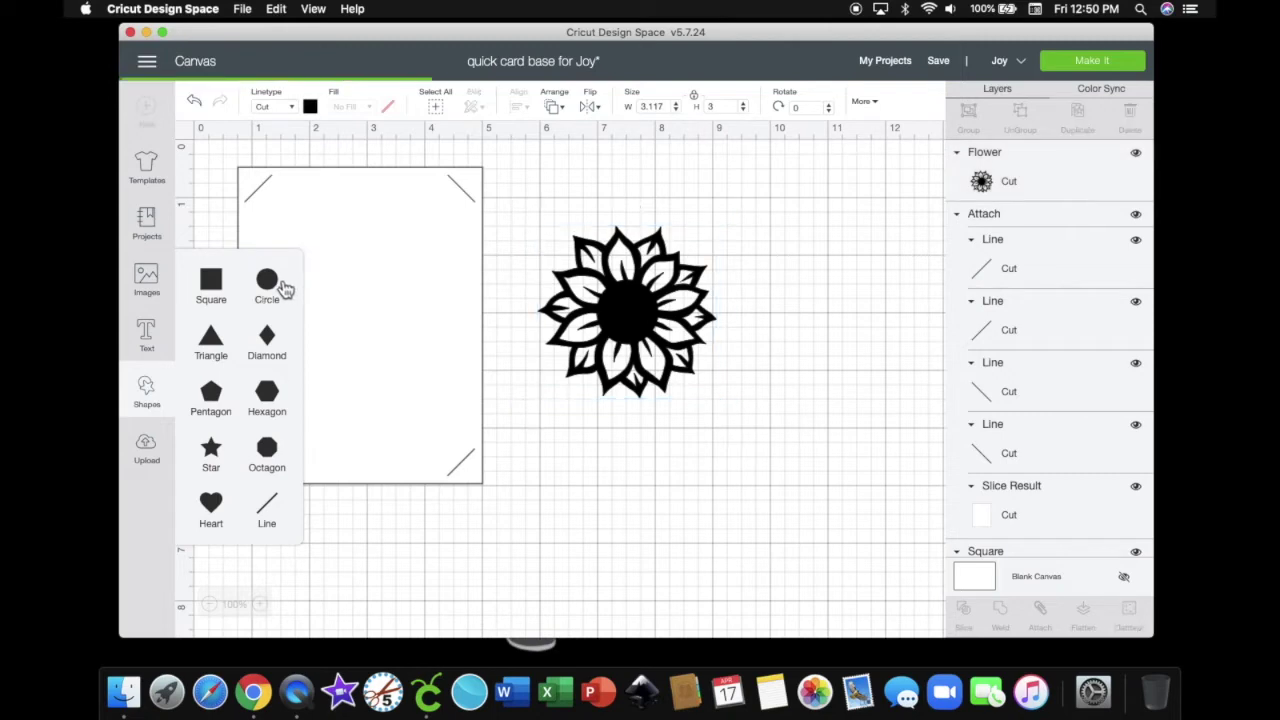
{"action": "left_click", "coordinate": [473, 356]}
{"action": "left_click_drag", "start_coordinate": [473, 356], "coordinate": [617, 316]}
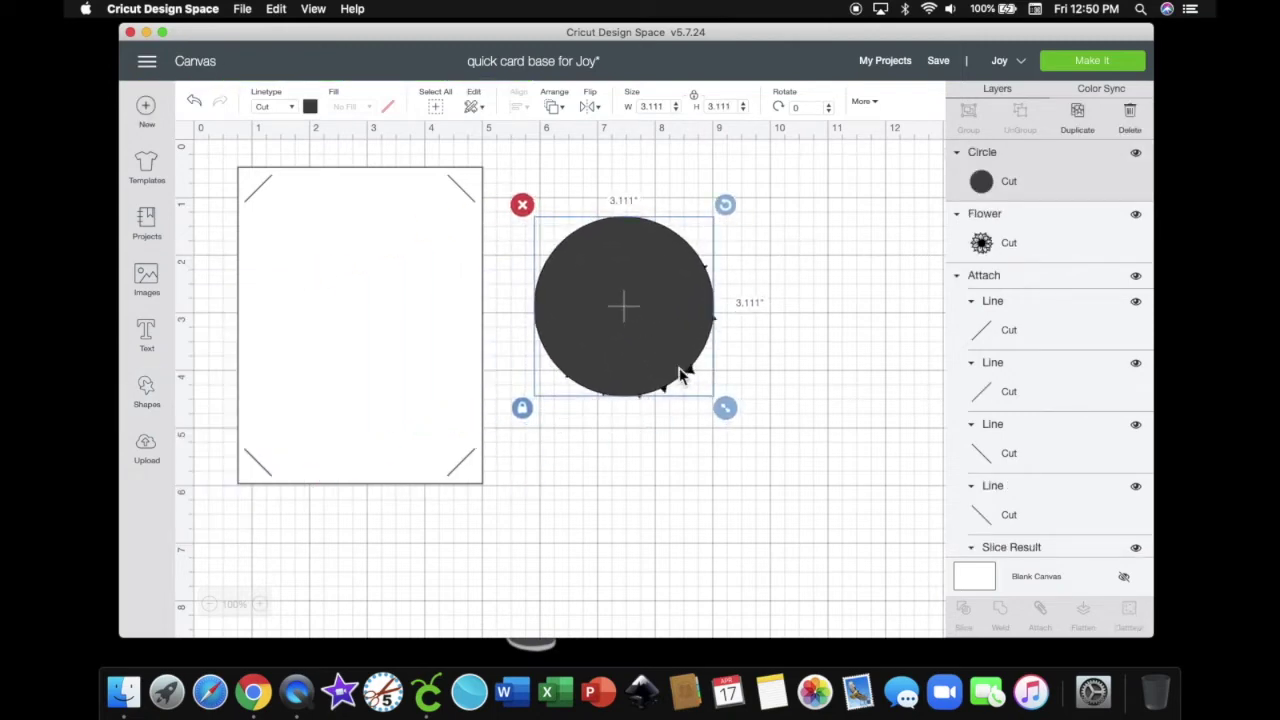
{"action": "left_click_drag", "start_coordinate": [726, 409], "coordinate": [749, 425]}
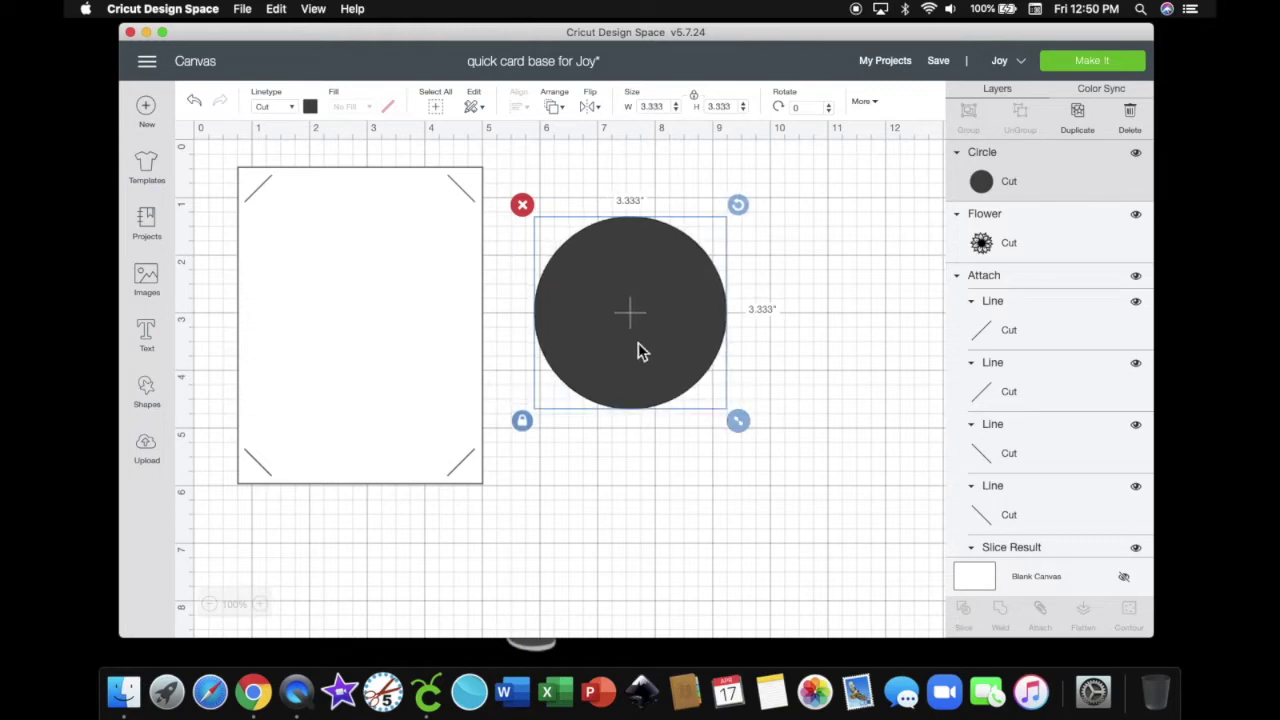
{"action": "left_click_drag", "start_coordinate": [637, 350], "coordinate": [634, 337]}
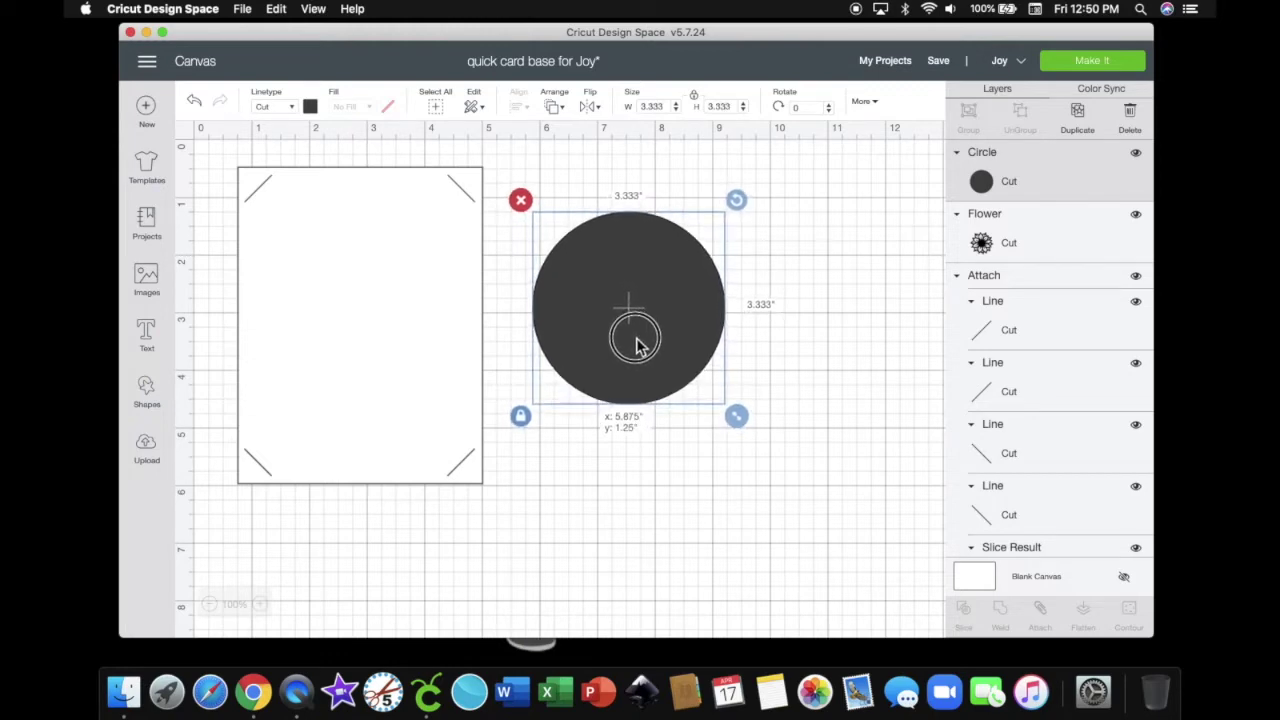
Duplicate the circle beside the original, colouring the copy yellow and the original red
{"action": "left_click", "coordinate": [1076, 112]}
{"action": "left_click_drag", "start_coordinate": [643, 286], "coordinate": [826, 265]}
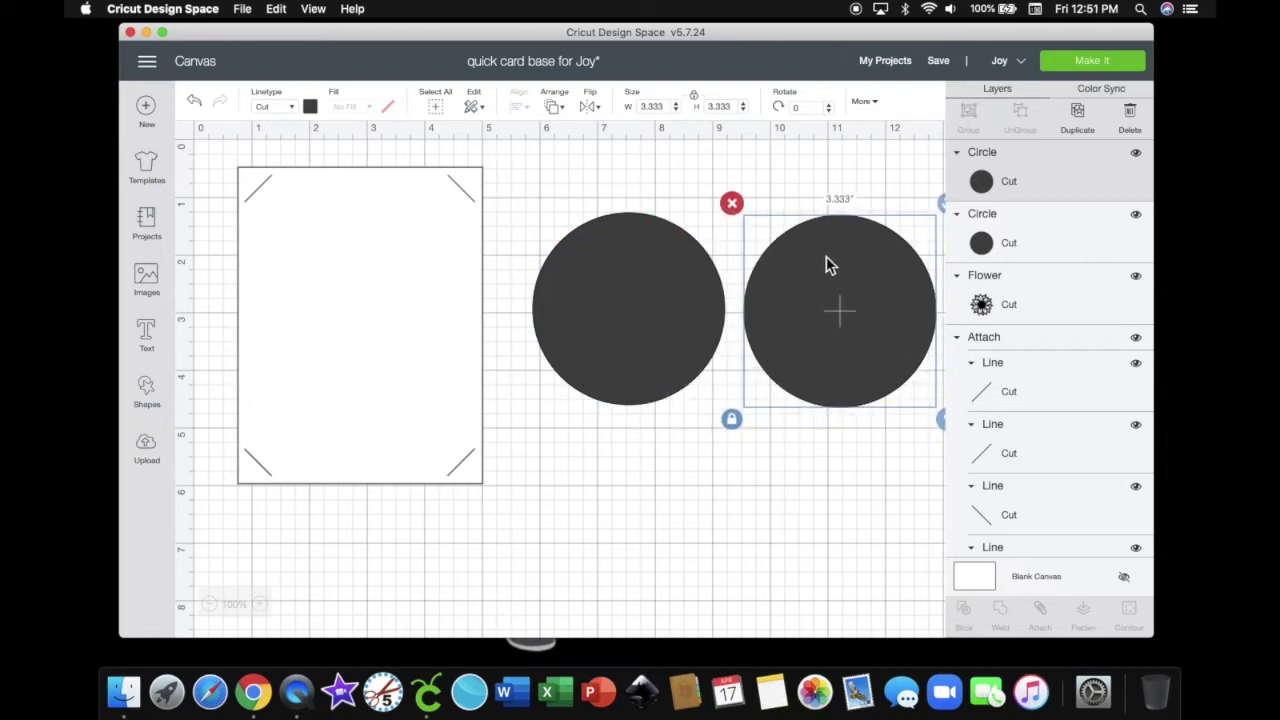
{"action": "left_click", "coordinate": [310, 106]}
{"action": "left_click", "coordinate": [428, 191]}
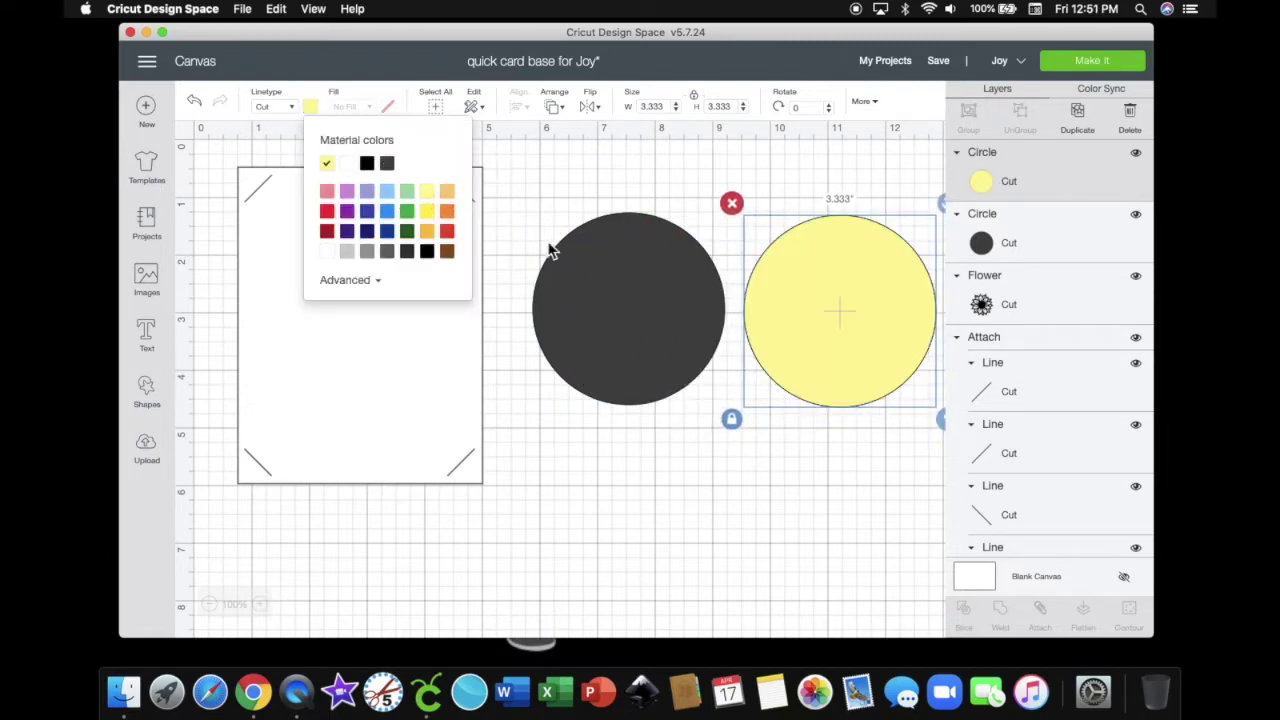
{"action": "left_click", "coordinate": [576, 269]}
{"action": "left_click", "coordinate": [312, 108]}
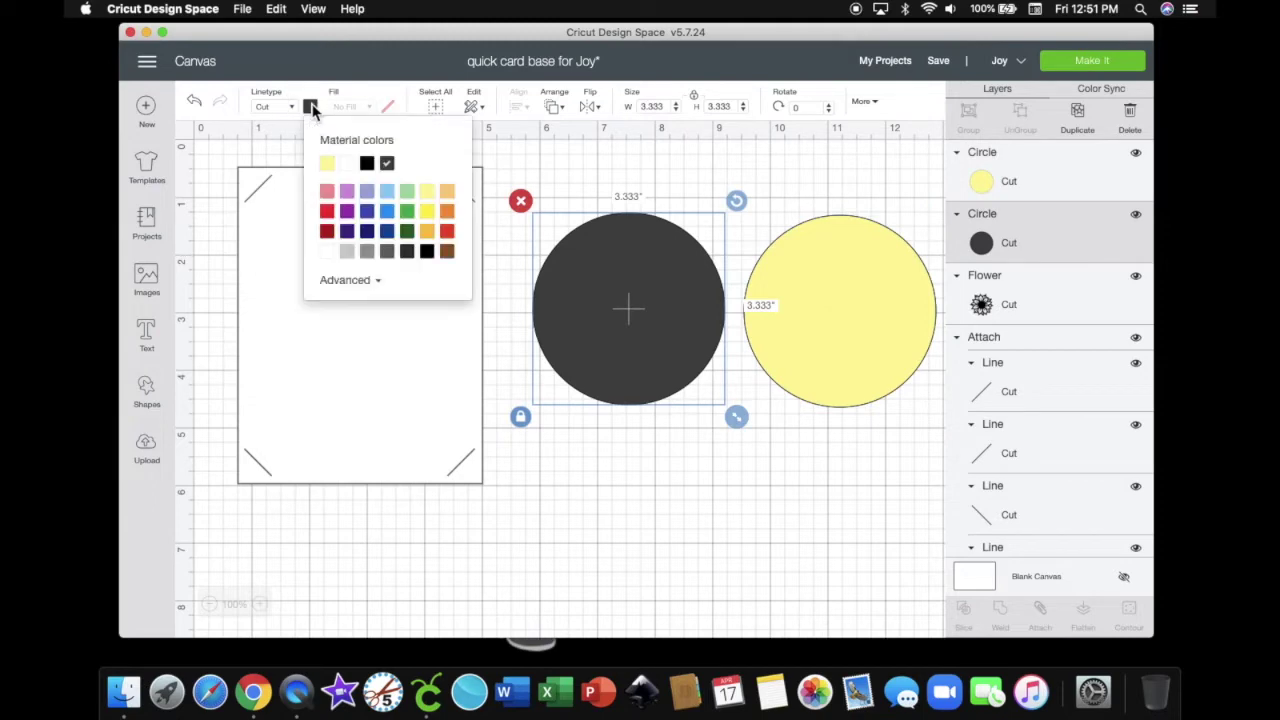
{"action": "left_click", "coordinate": [449, 234]}
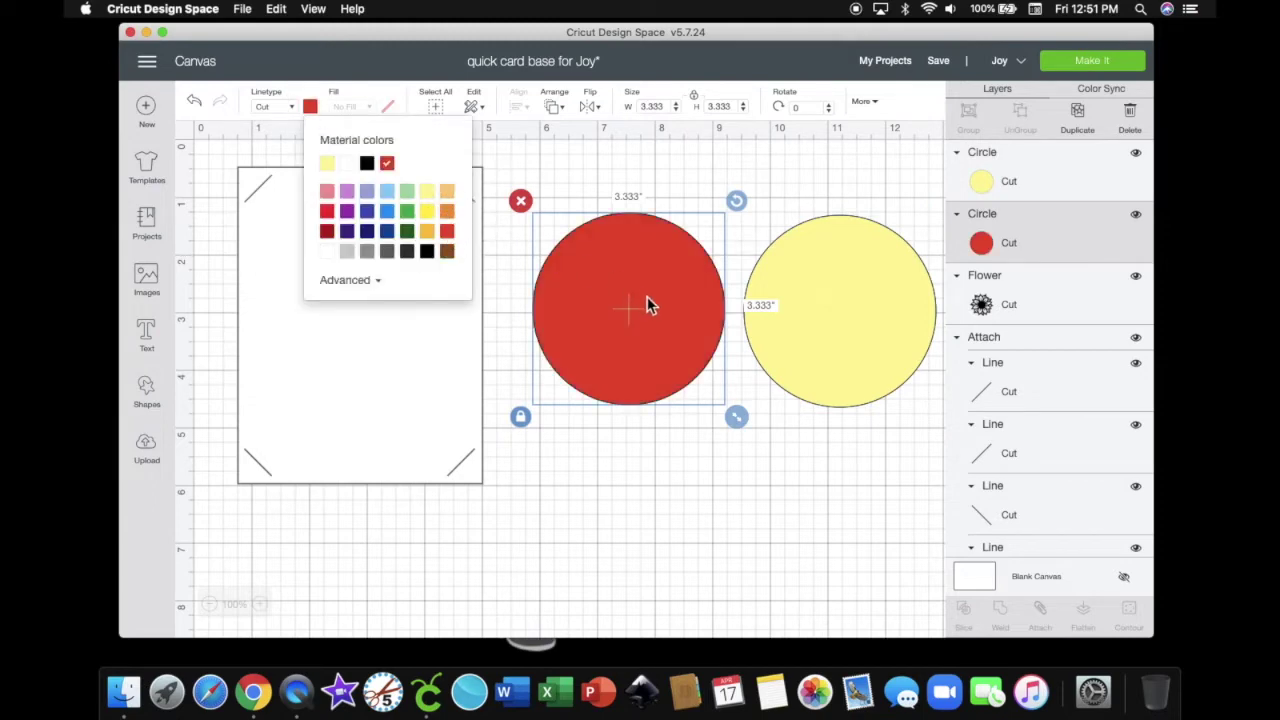
{"action": "left_click", "coordinate": [563, 111]}
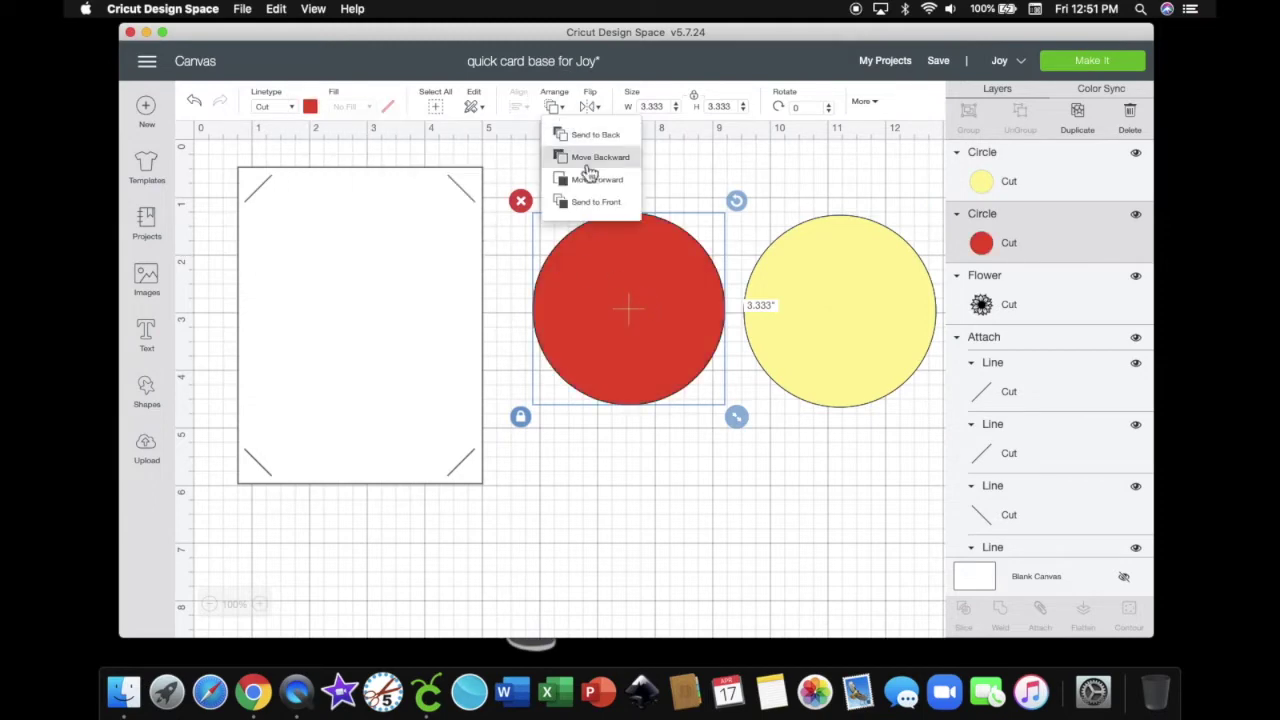
Send the red circle behind the sunflower, put a sunflower copy on the yellow circle, and select the red pair
{"action": "left_click", "coordinate": [596, 136]}
{"action": "left_click", "coordinate": [620, 278]}
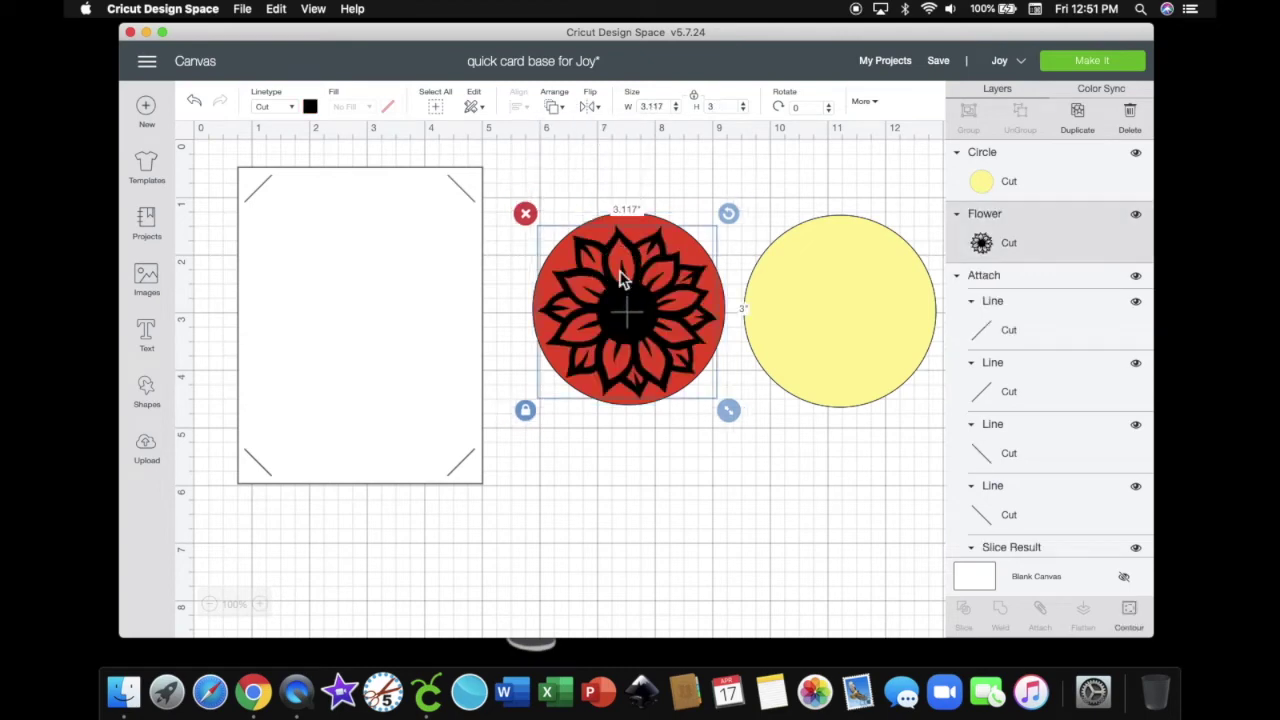
{"action": "left_click", "coordinate": [1080, 118]}
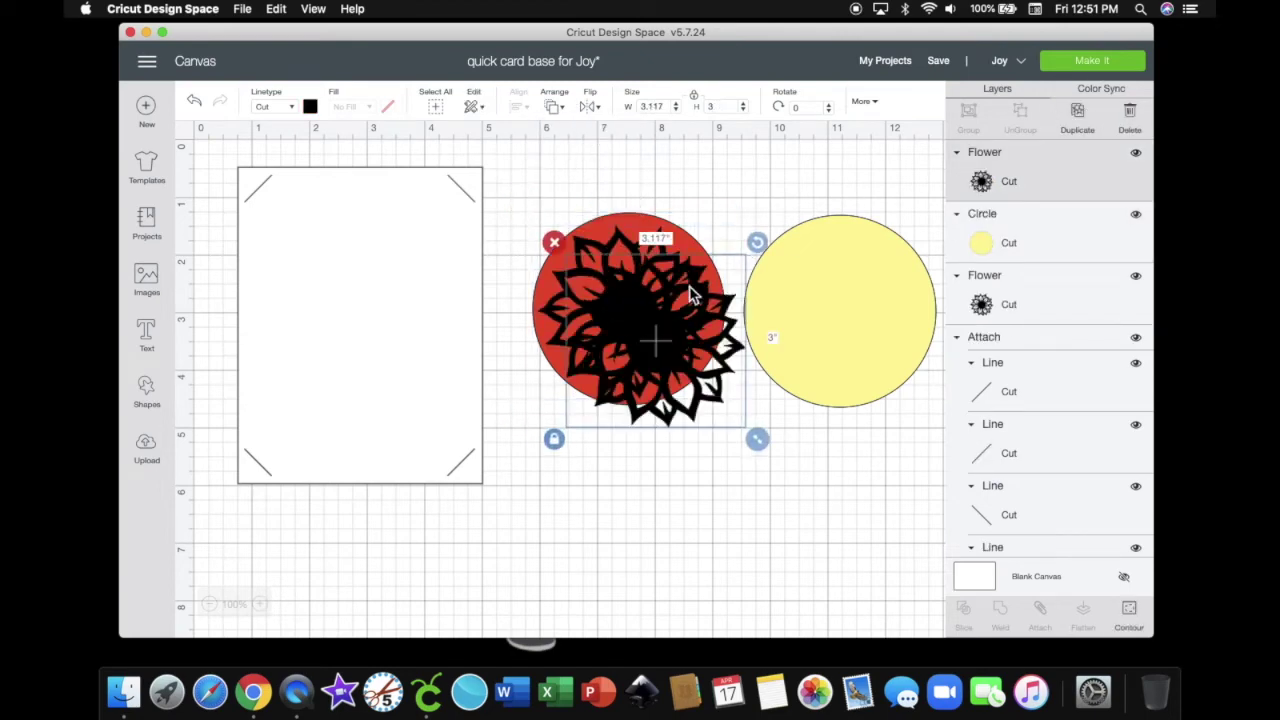
{"action": "left_click_drag", "start_coordinate": [652, 330], "coordinate": [841, 294]}
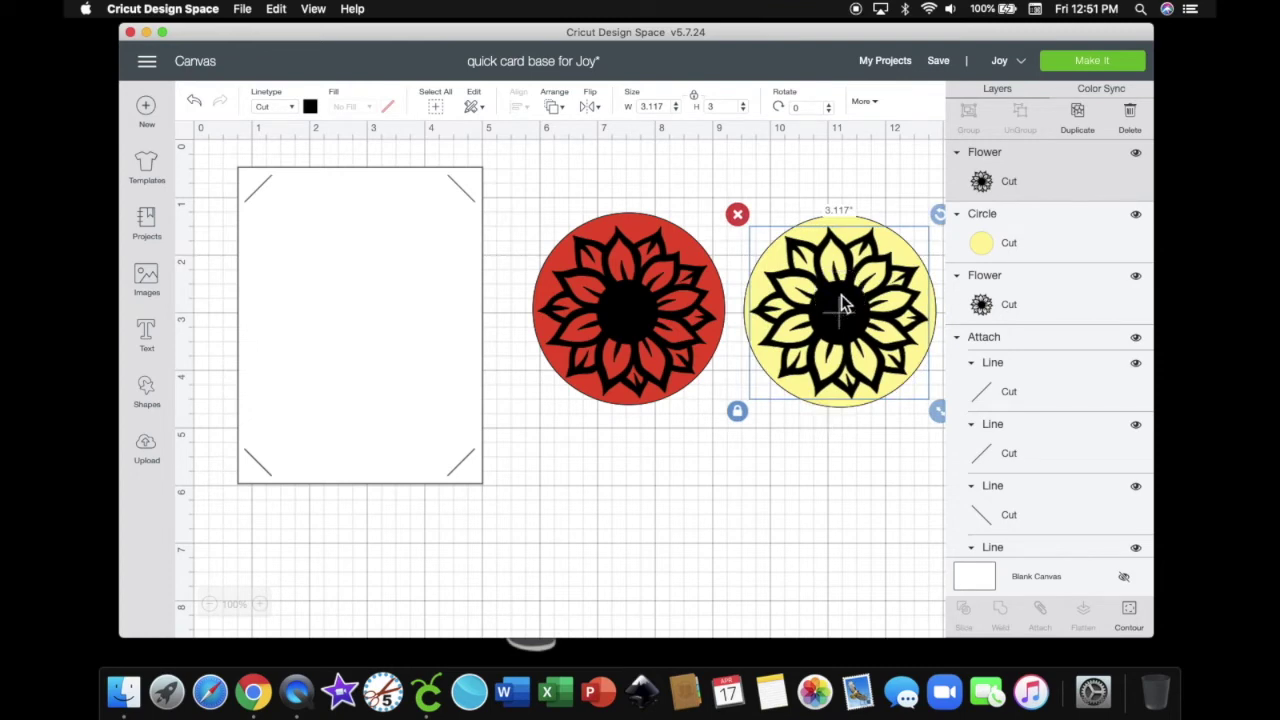
{"action": "scroll", "coordinate": [752, 458], "scroll_direction": "right", "scroll_amount": 5}
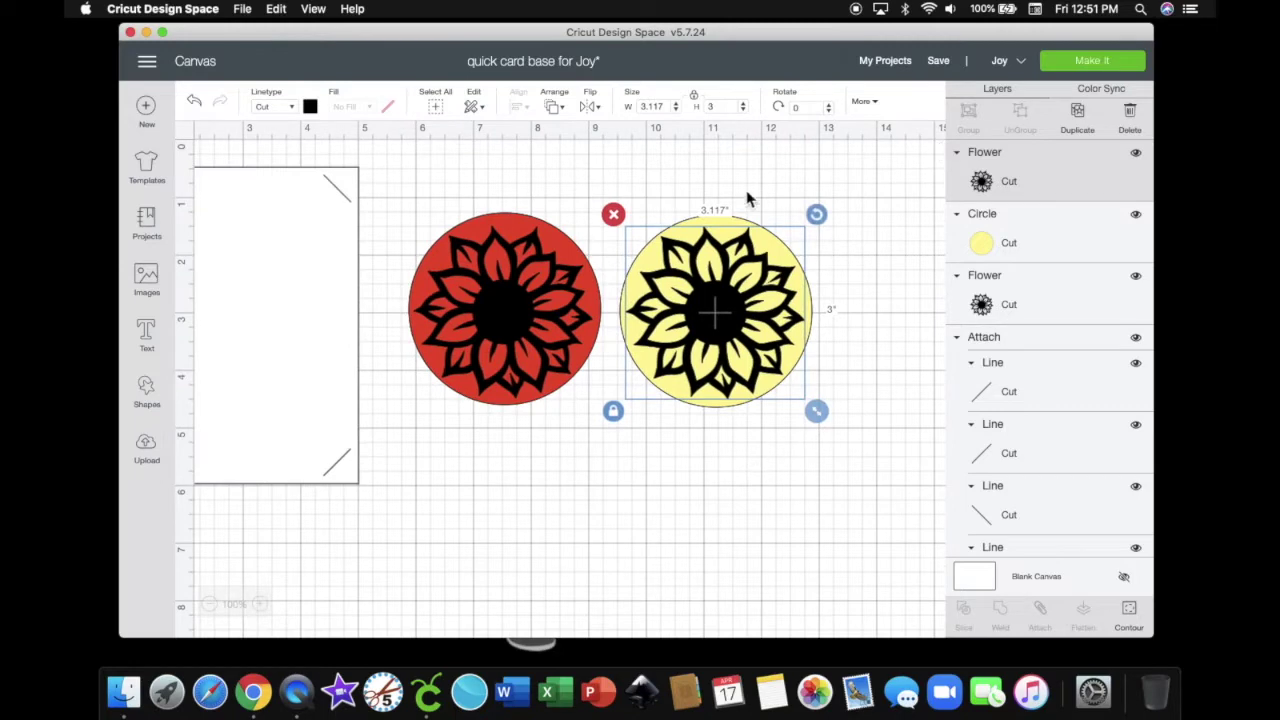
{"action": "left_click", "coordinate": [725, 180]}
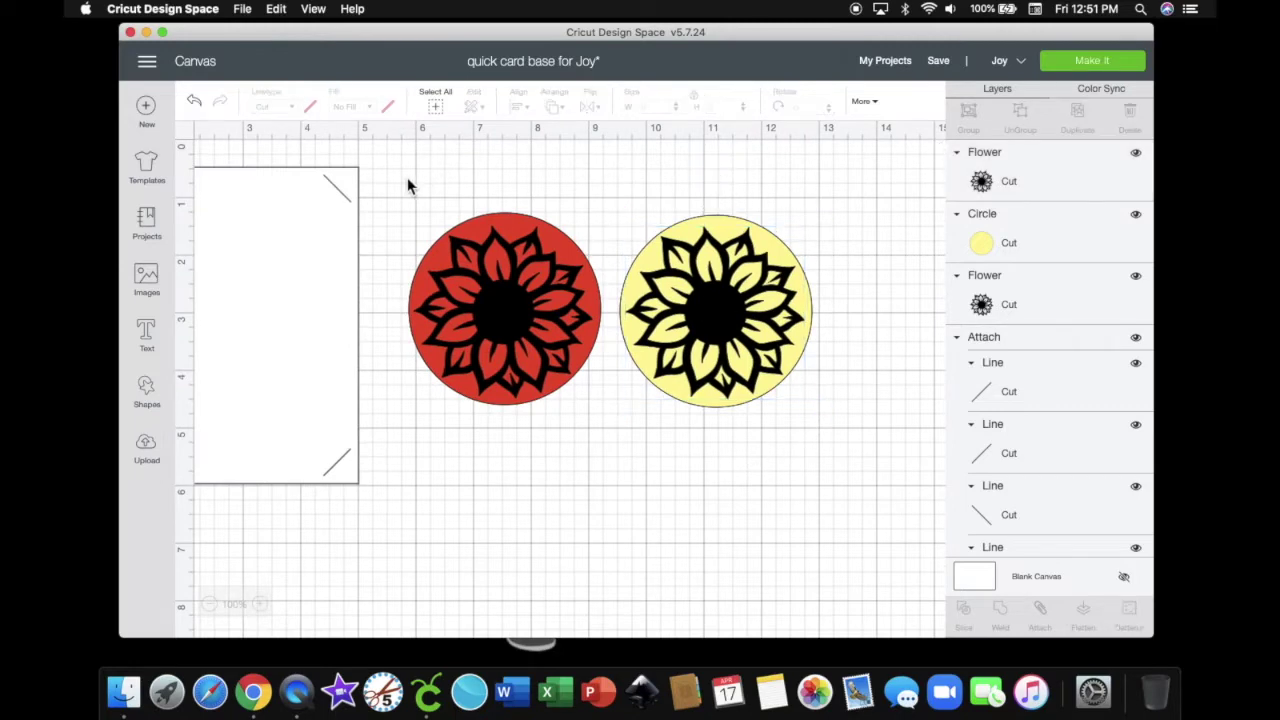
{"action": "left_click_drag", "start_coordinate": [405, 176], "coordinate": [602, 427]}
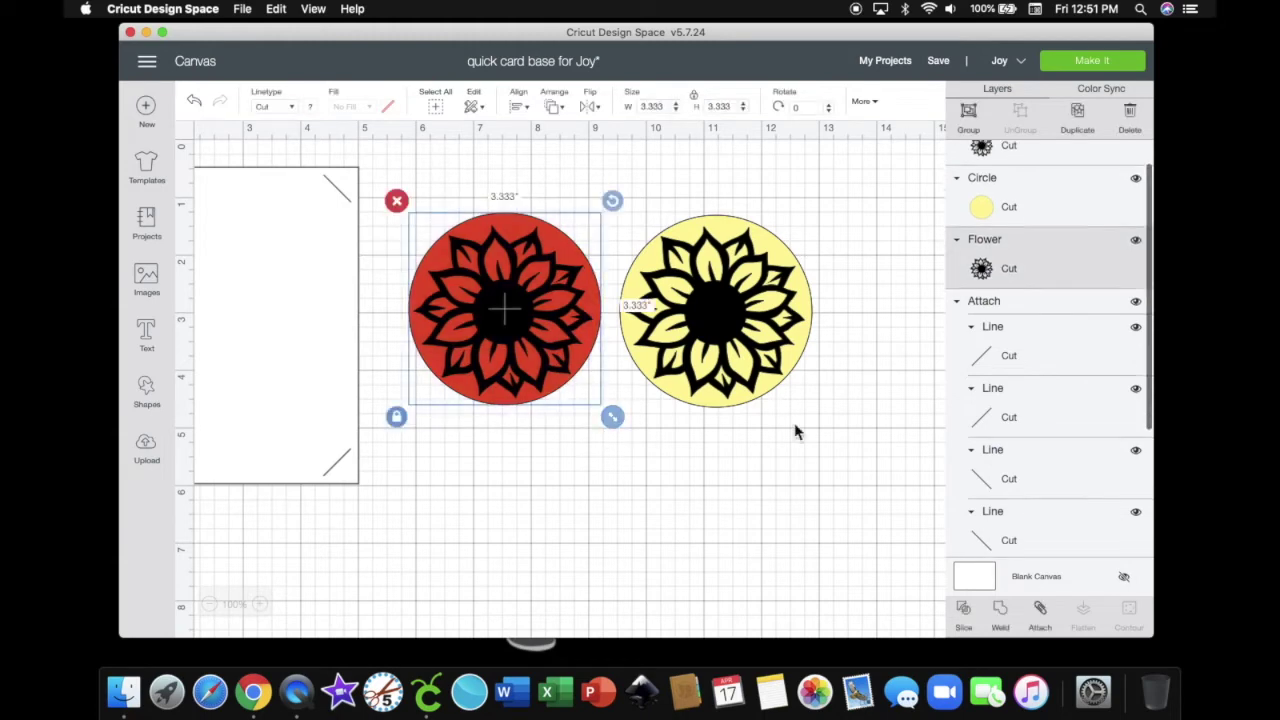
Slice the sunflower from the red circle, separate the pieces and delete the spare red sunflower
{"action": "left_click", "coordinate": [968, 627]}
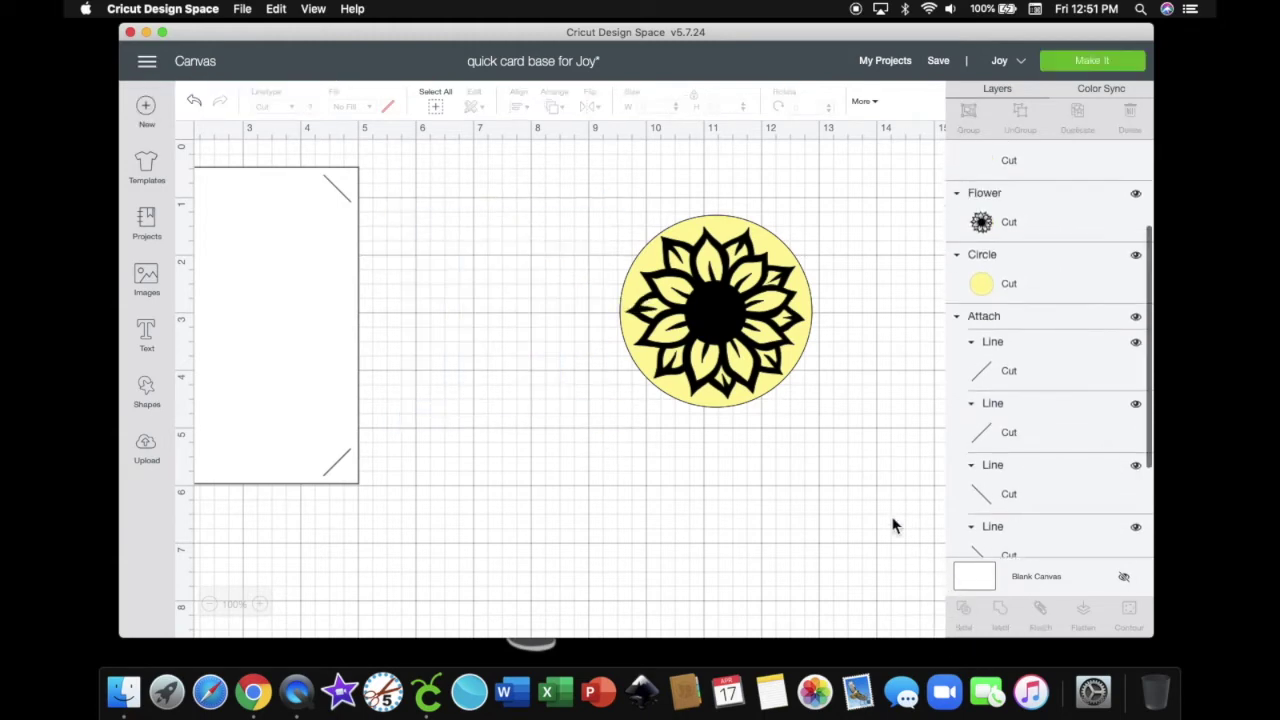
{"action": "left_click_drag", "start_coordinate": [512, 307], "coordinate": [500, 516]}
{"action": "left_click_drag", "start_coordinate": [503, 308], "coordinate": [660, 510]}
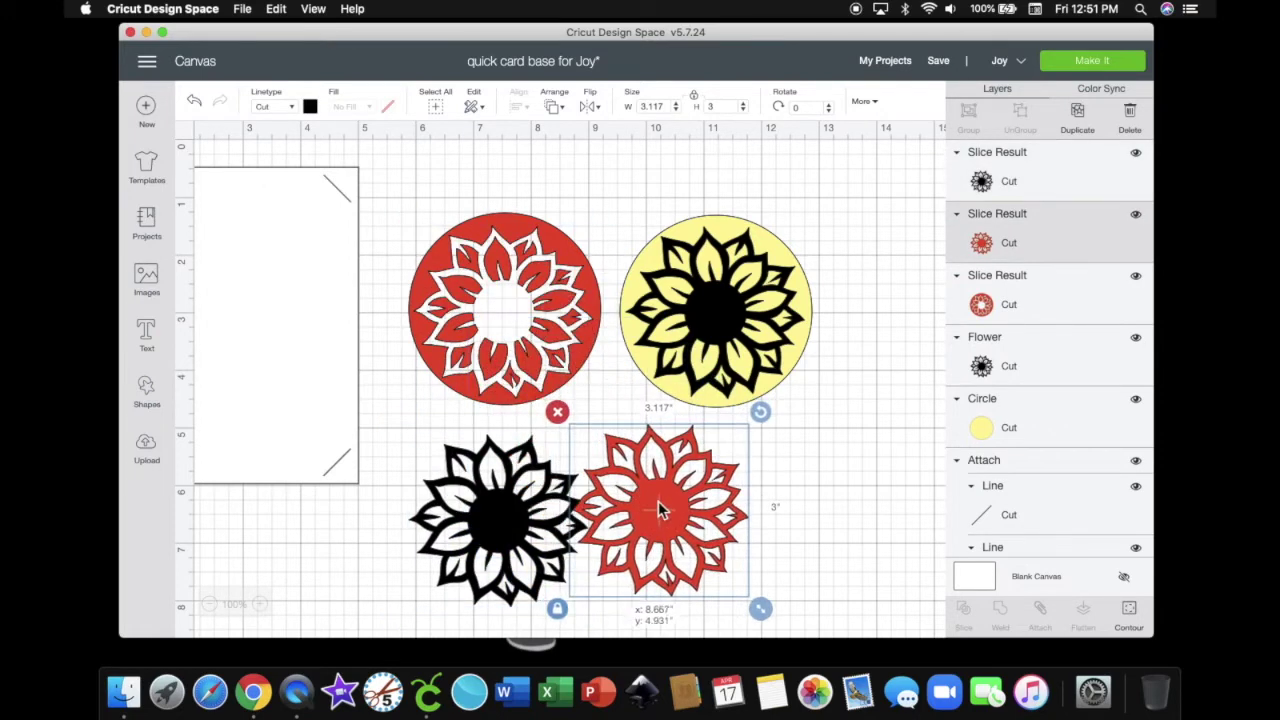
{"action": "left_click", "coordinate": [558, 414]}
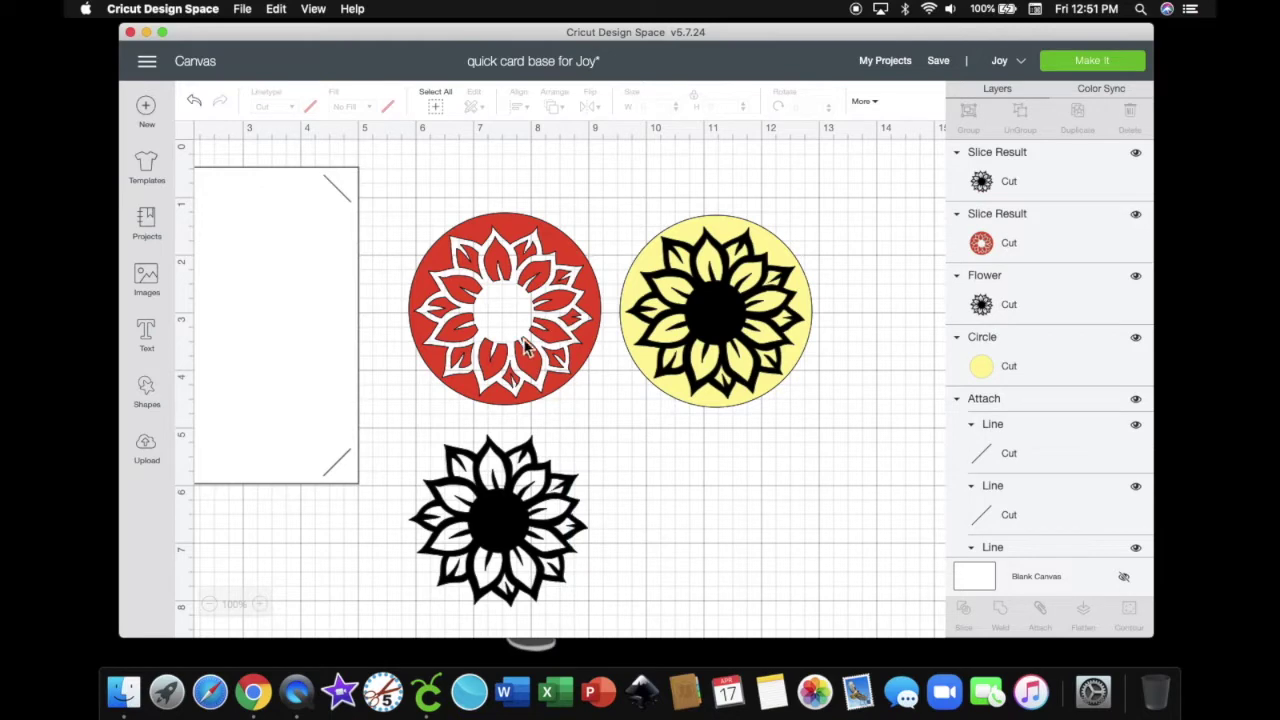
{"action": "left_click_drag", "start_coordinate": [503, 361], "coordinate": [492, 359]}
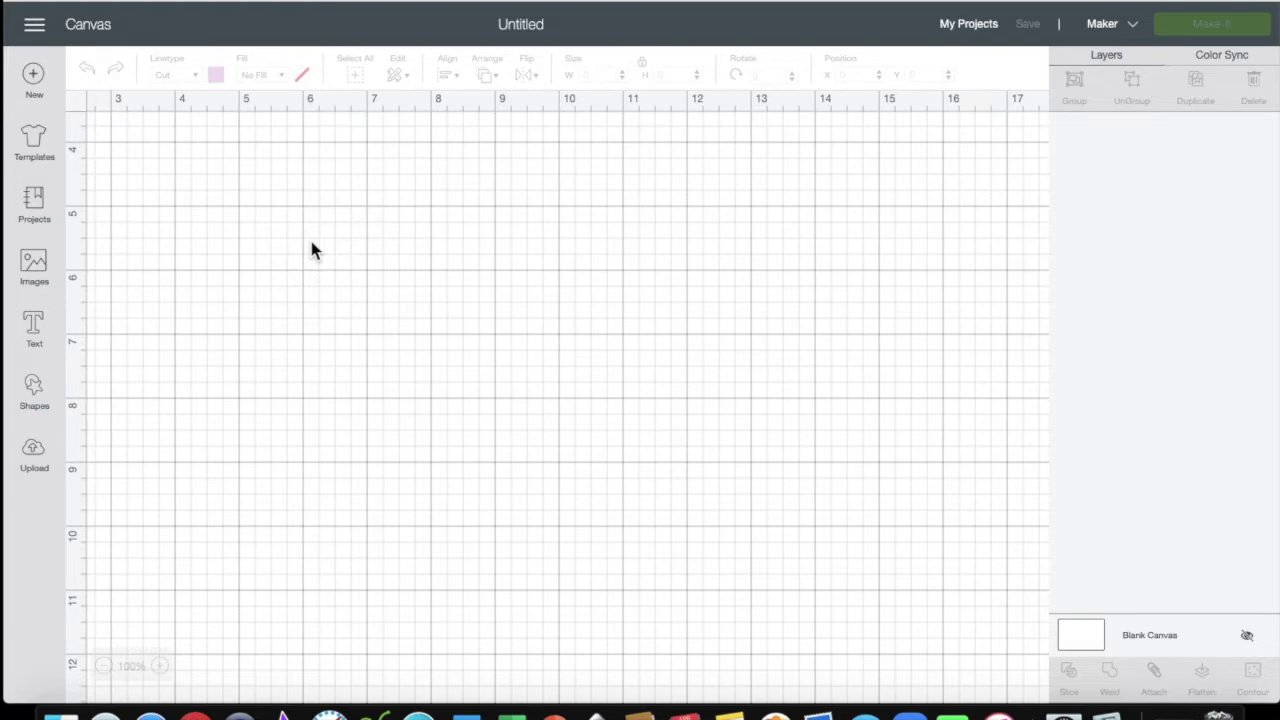
Search images for 'flower' and insert the black sunflower onto the new canvas
{"action": "left_click", "coordinate": [34, 268]}
{"action": "left_click", "coordinate": [559, 138]}
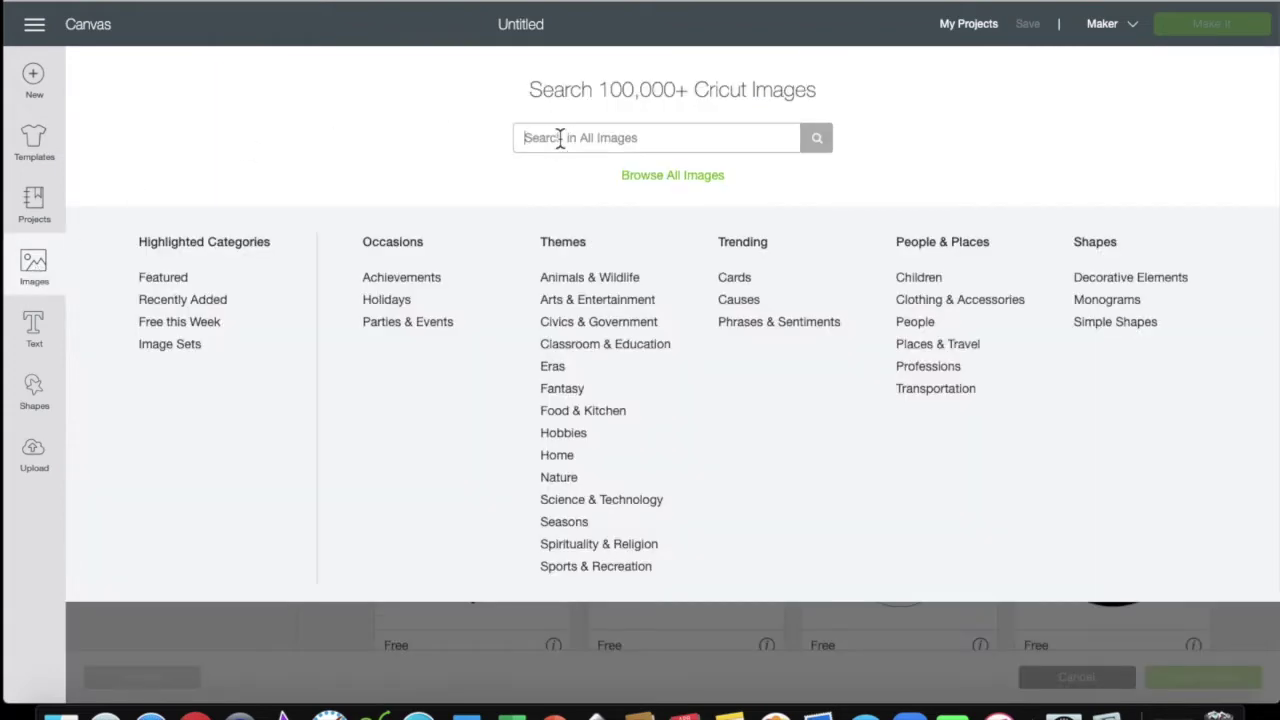
{"action": "type", "text": "flower"}
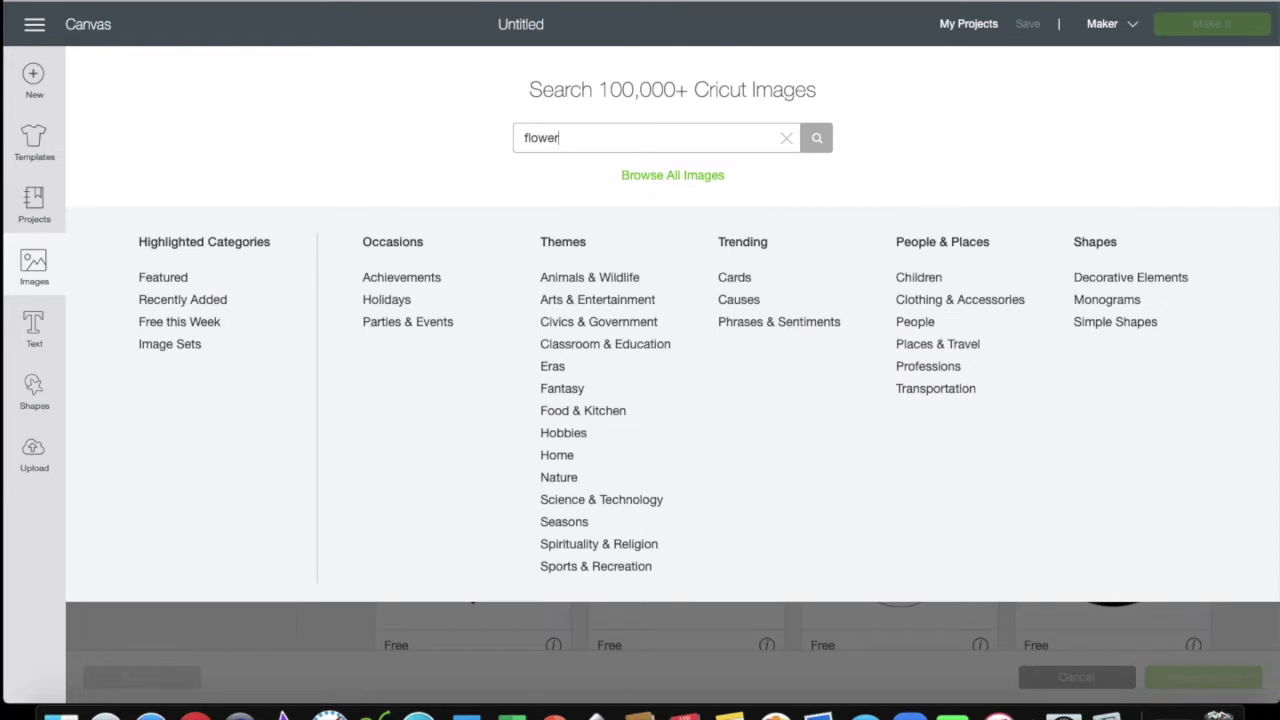
{"action": "key", "text": "Return"}
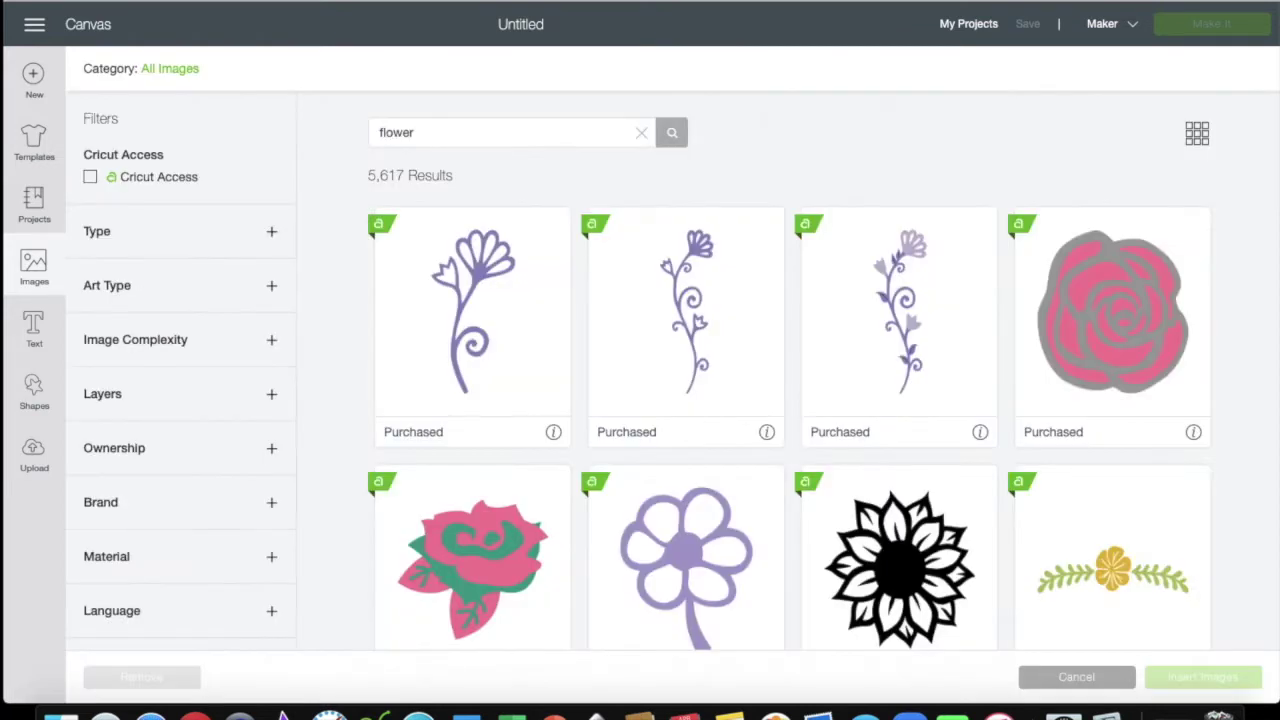
{"action": "left_click", "coordinate": [878, 505]}
{"action": "left_click", "coordinate": [1180, 680]}
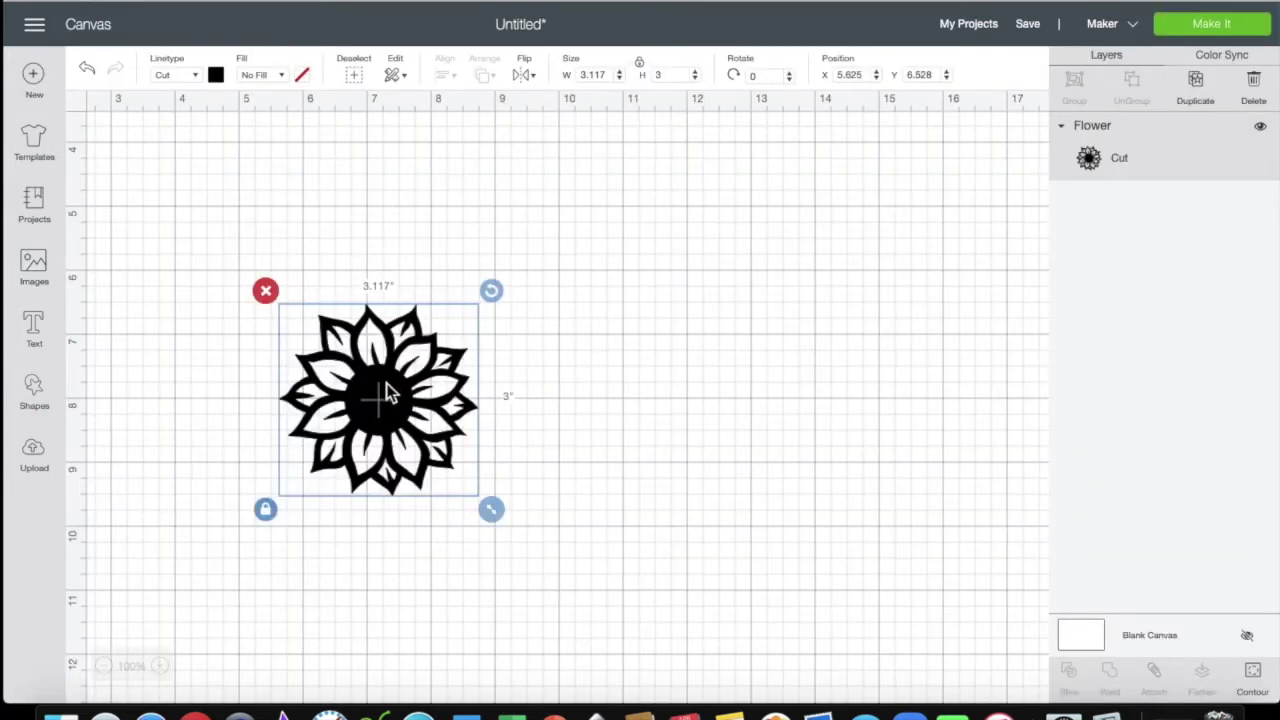
Move the sunflower right of centre to about X 11.417, Y 4.917
{"action": "left_click_drag", "start_coordinate": [391, 394], "coordinate": [676, 278]}
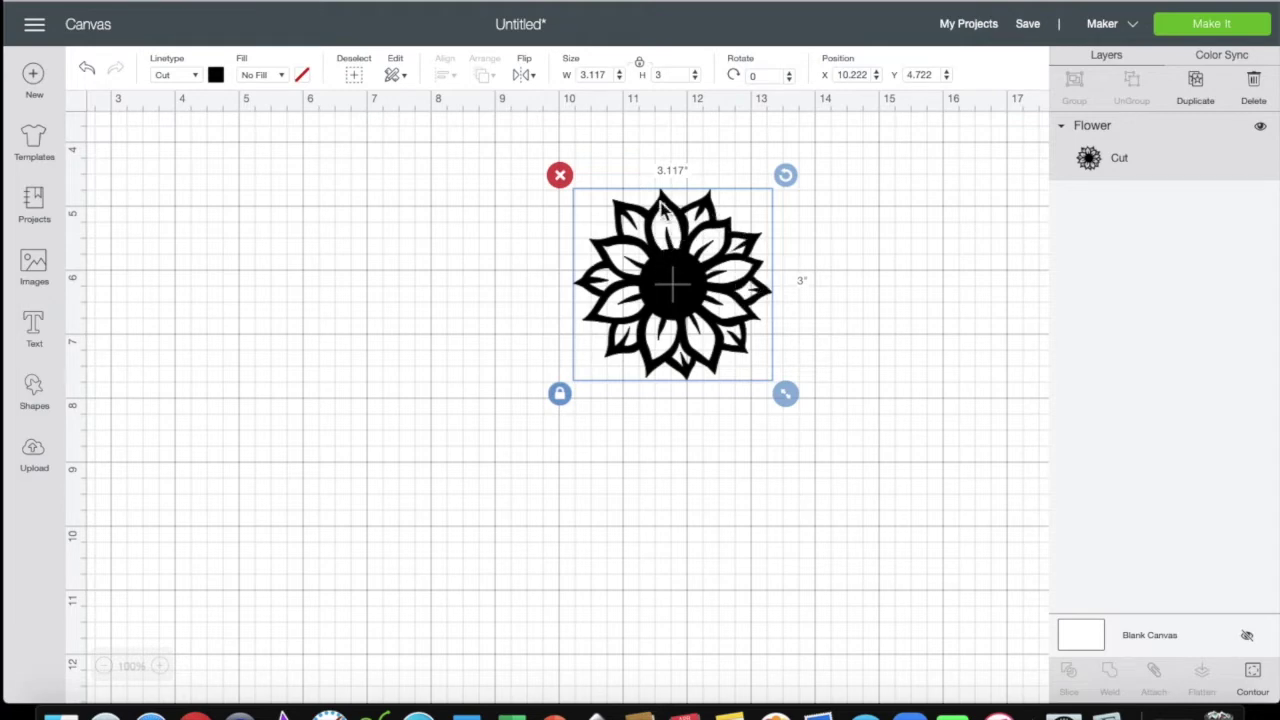
{"action": "left_click_drag", "start_coordinate": [671, 300], "coordinate": [748, 313]}
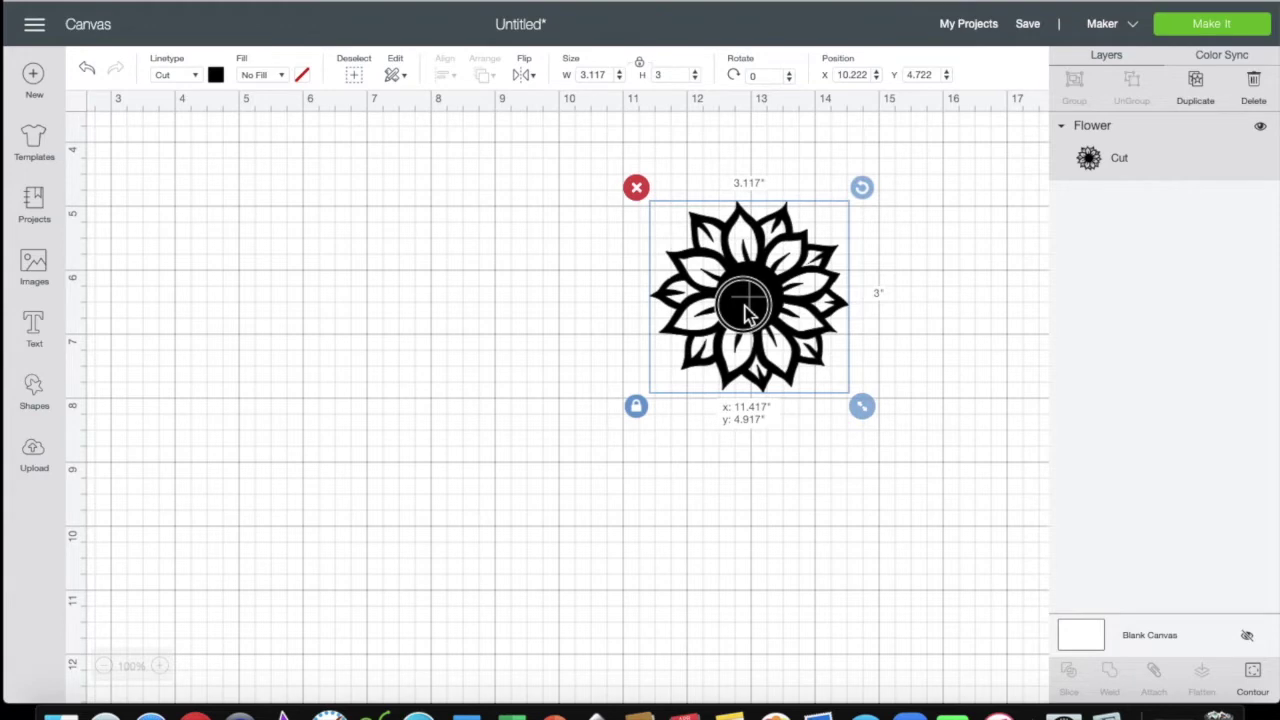
{"action": "left_click_drag", "start_coordinate": [745, 308], "coordinate": [745, 308]}
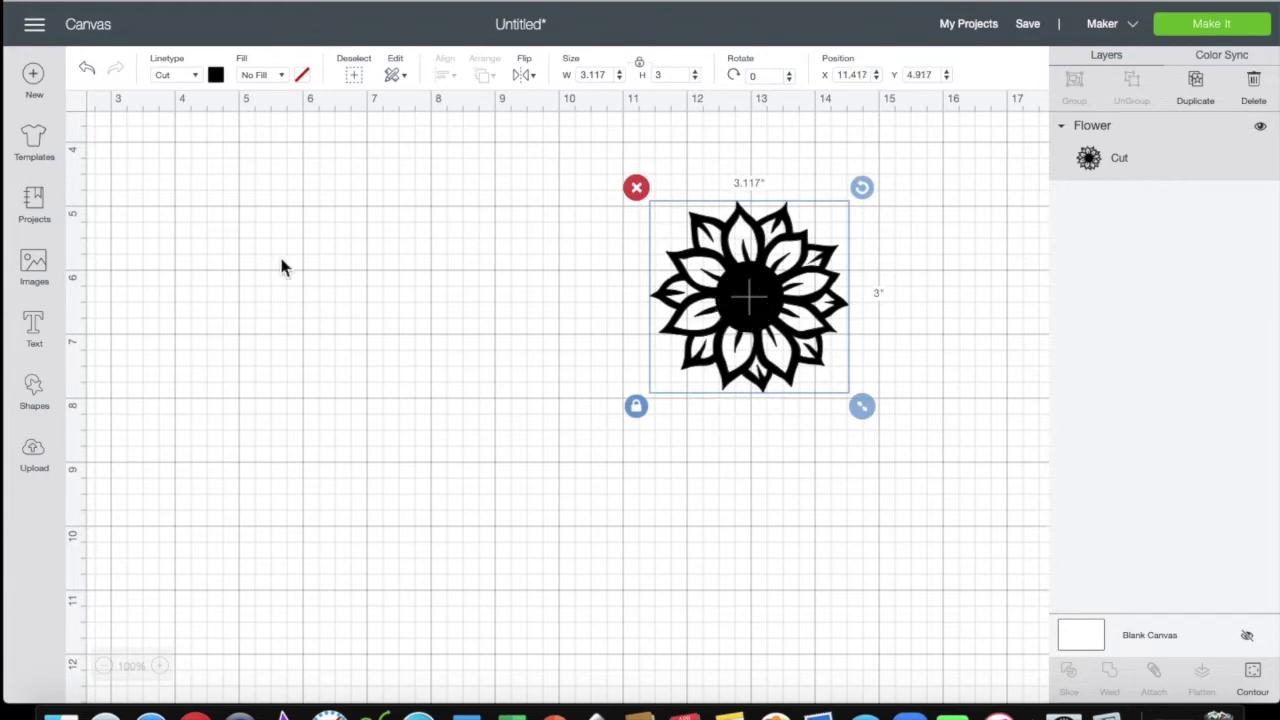
Add a square with proportions unlocked, stretch it to 4.153 × 5.597 in, and raise it level with the sunflower
{"action": "left_click", "coordinate": [38, 385]}
{"action": "left_click", "coordinate": [115, 268]}
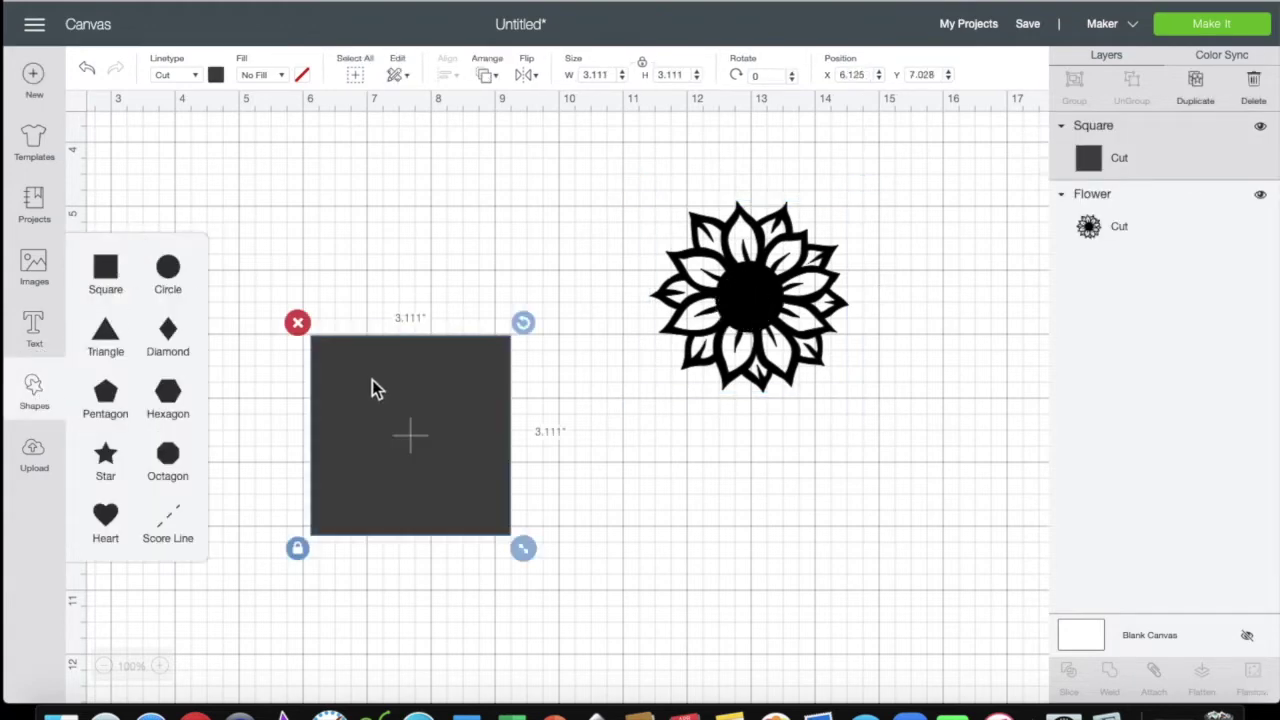
{"action": "left_click", "coordinate": [297, 548]}
{"action": "left_click", "coordinate": [530, 543]}
{"action": "left_click", "coordinate": [440, 512]}
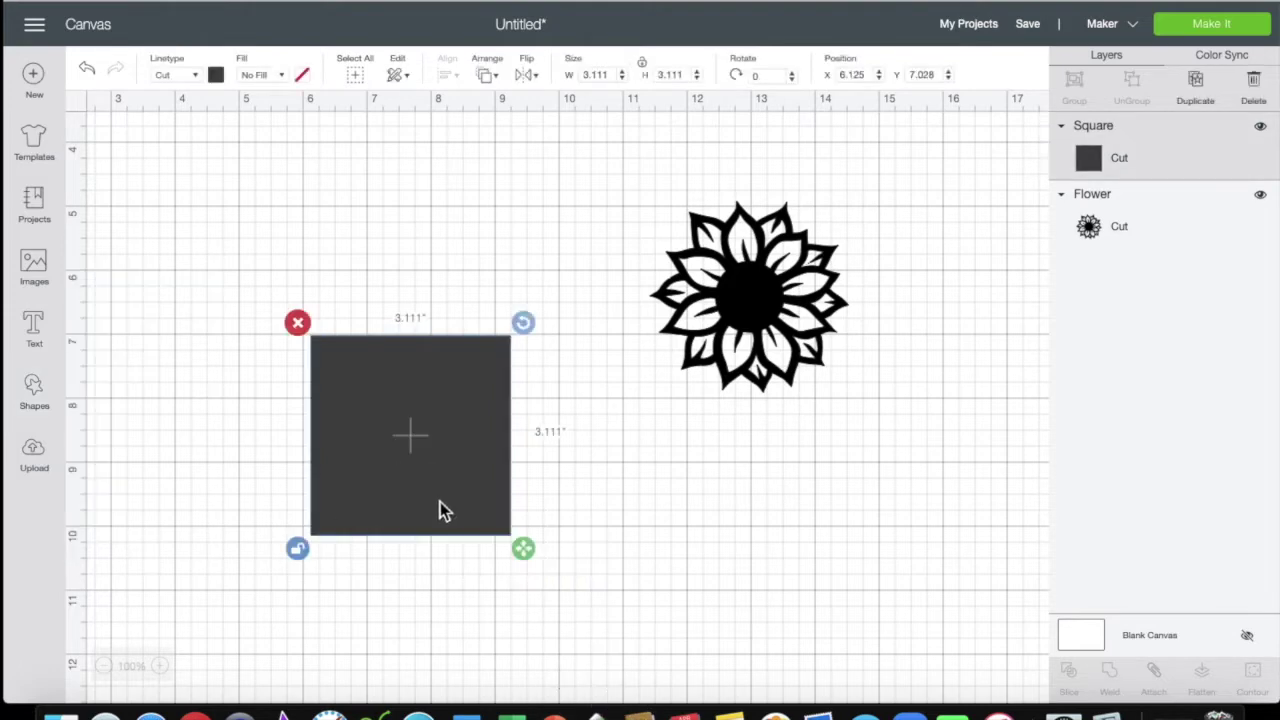
{"action": "left_click_drag", "start_coordinate": [524, 550], "coordinate": [590, 700]}
{"action": "left_click_drag", "start_coordinate": [466, 520], "coordinate": [468, 366]}
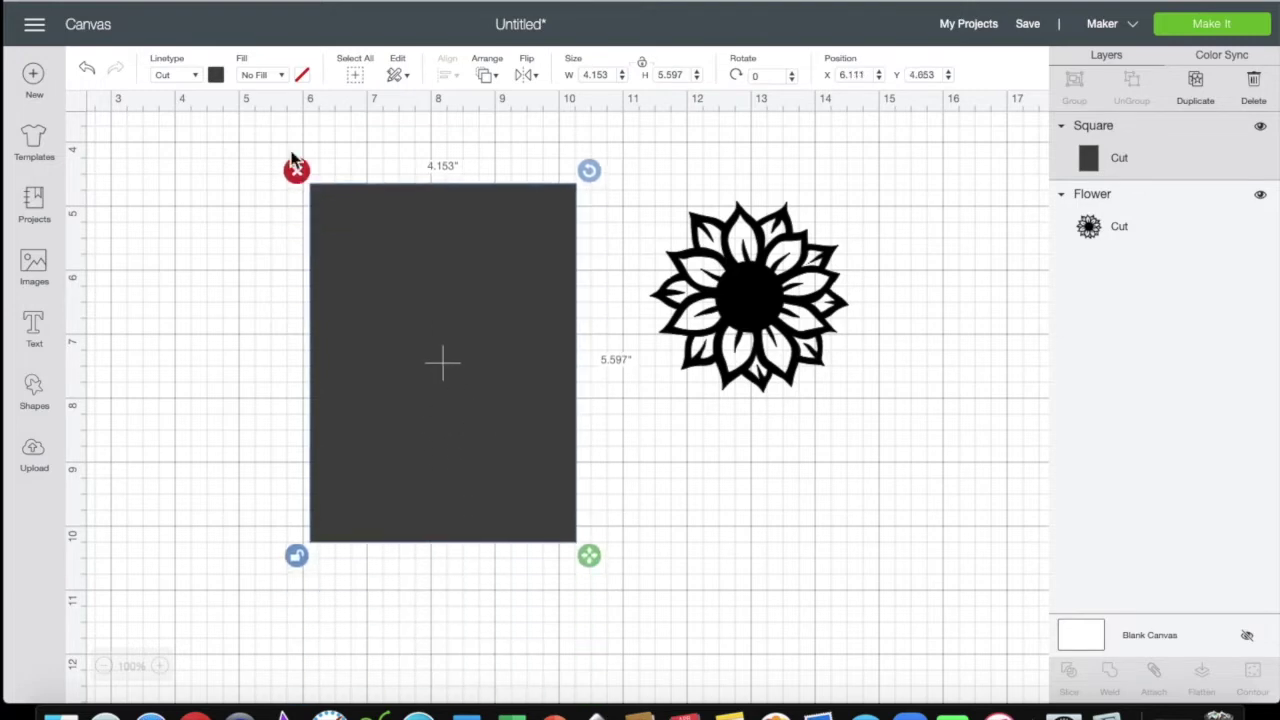
Colour the rectangle light blue and move the sunflower onto it
{"action": "left_click", "coordinate": [218, 77]}
{"action": "left_click", "coordinate": [301, 168]}
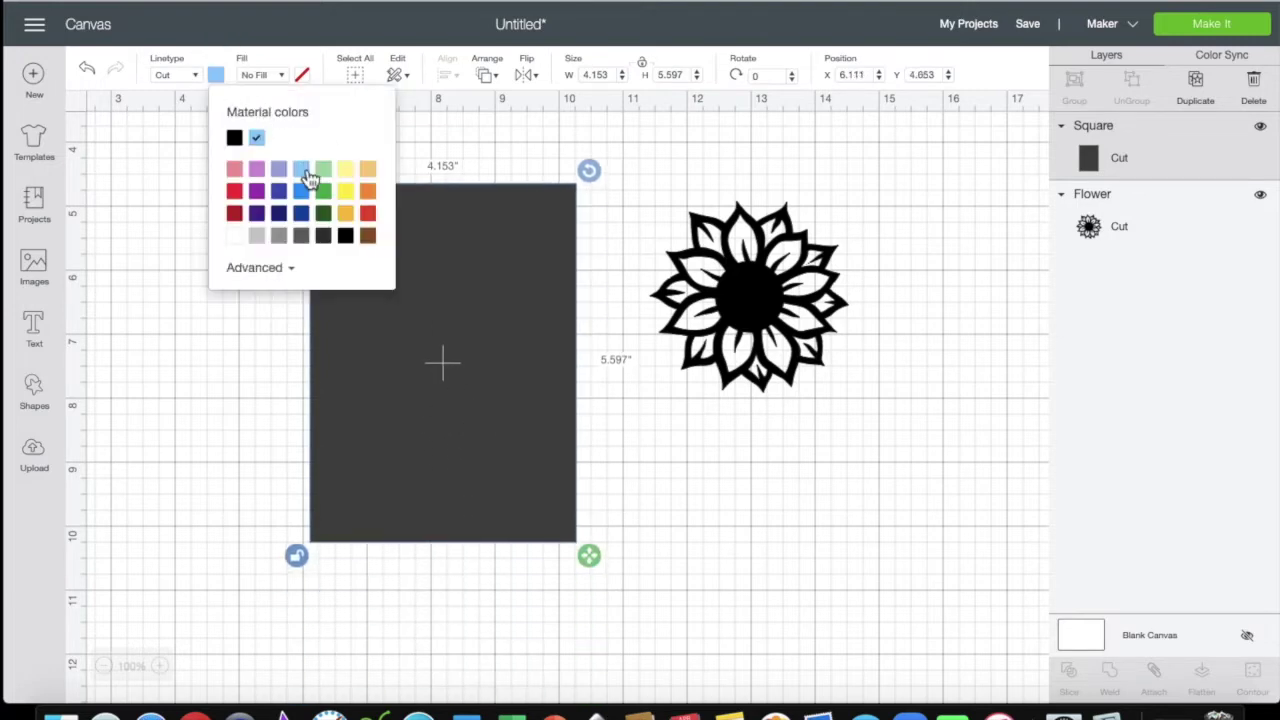
{"action": "left_click", "coordinate": [641, 407]}
{"action": "left_click_drag", "start_coordinate": [733, 296], "coordinate": [440, 326]}
Bring the sunflower to the front, slice it from the blue rectangle, and set the flower pieces aside
{"action": "left_click", "coordinate": [490, 75]}
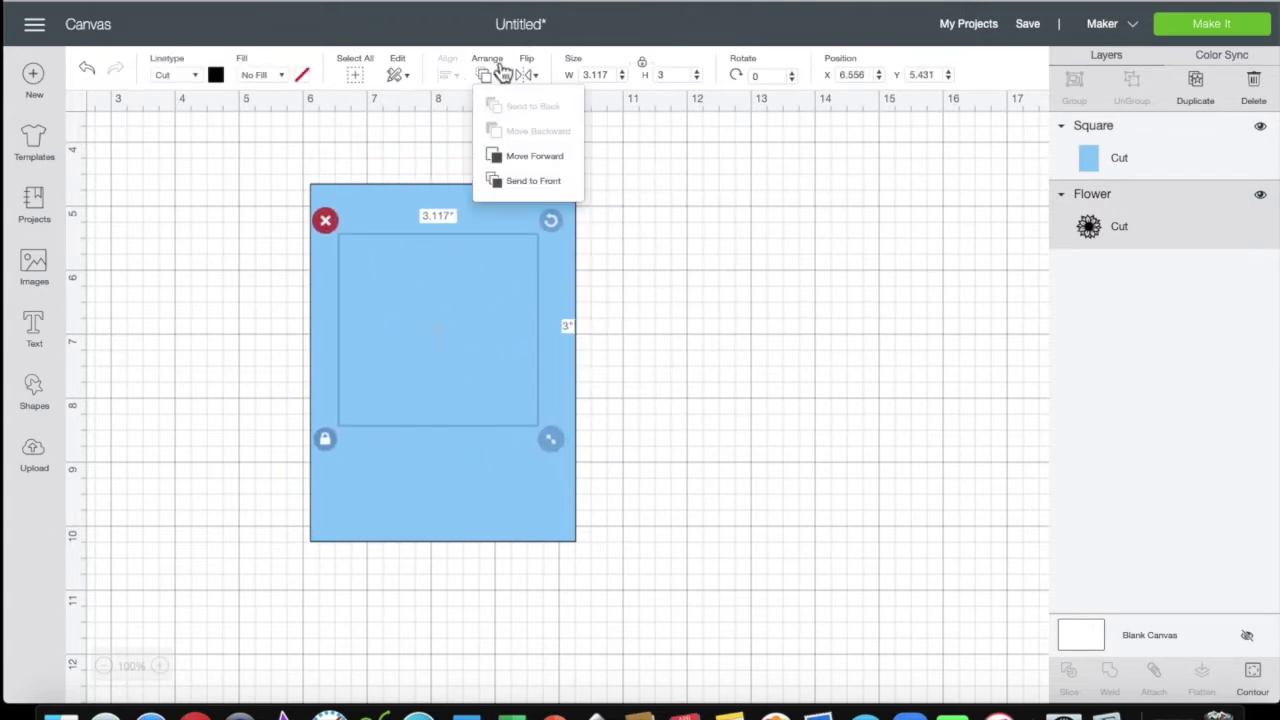
{"action": "left_click", "coordinate": [541, 181]}
{"action": "left_click_drag", "start_coordinate": [281, 177], "coordinate": [643, 466]}
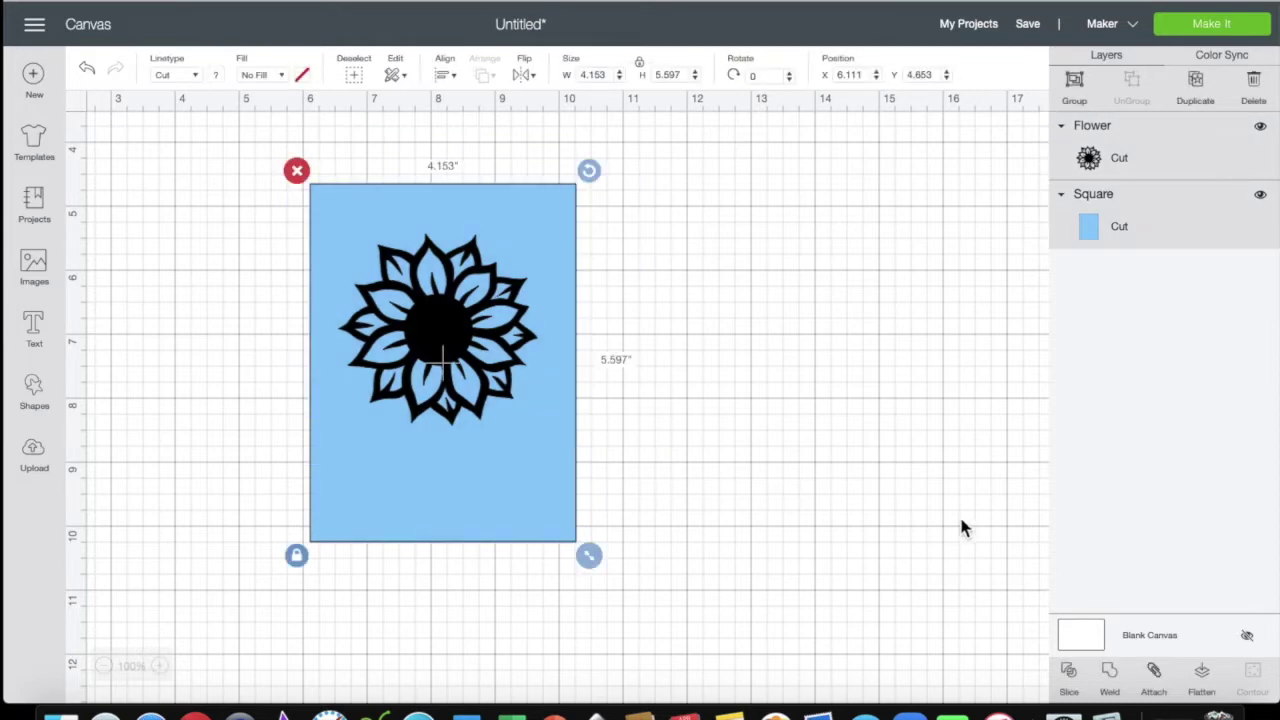
{"action": "left_click", "coordinate": [1070, 692]}
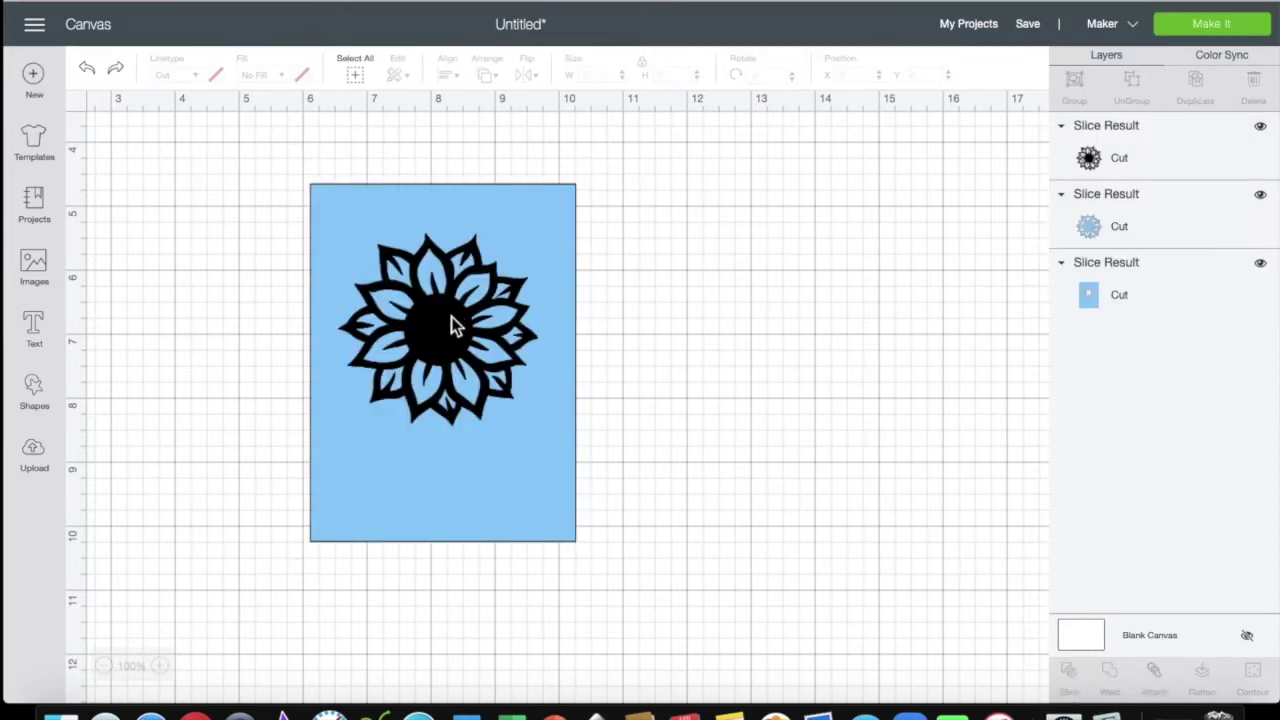
{"action": "left_click_drag", "start_coordinate": [451, 316], "coordinate": [797, 222]}
{"action": "left_click_drag", "start_coordinate": [443, 320], "coordinate": [826, 484]}
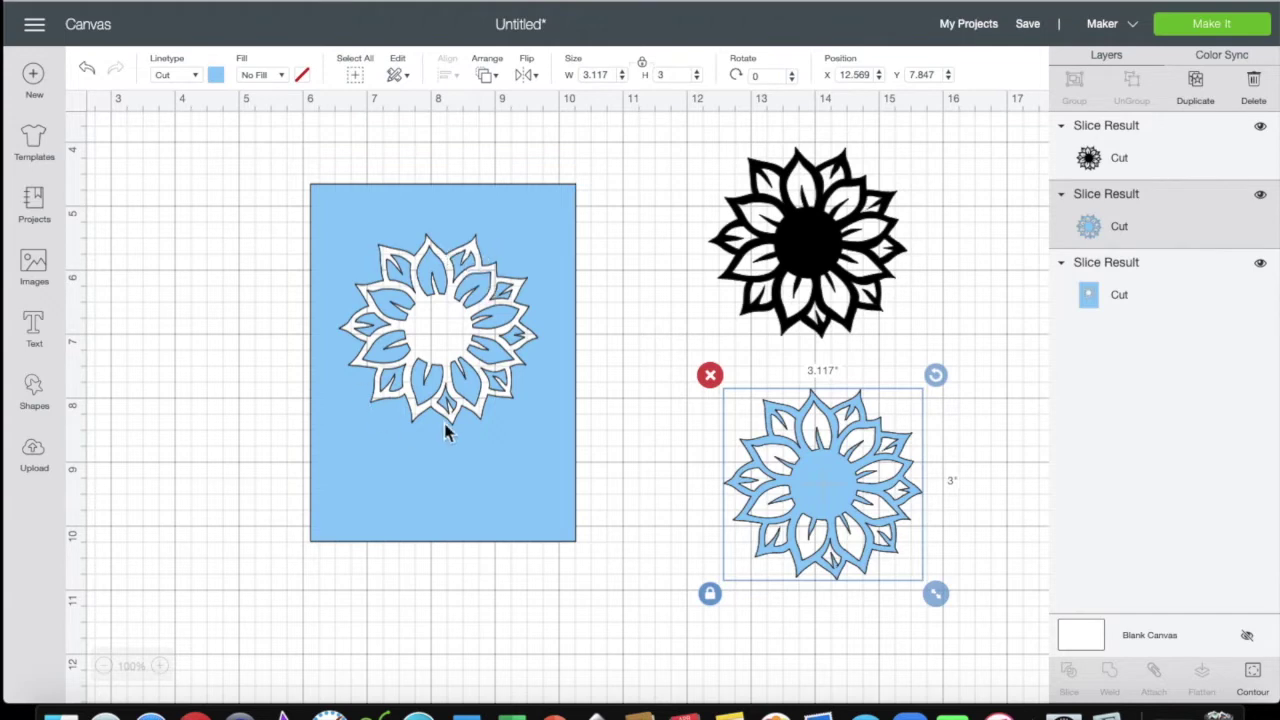
{"action": "left_click", "coordinate": [527, 362]}
Delete the blue stencil rectangle and blue flower piece, nudging the black sunflower down-left
{"action": "left_click", "coordinate": [297, 171]}
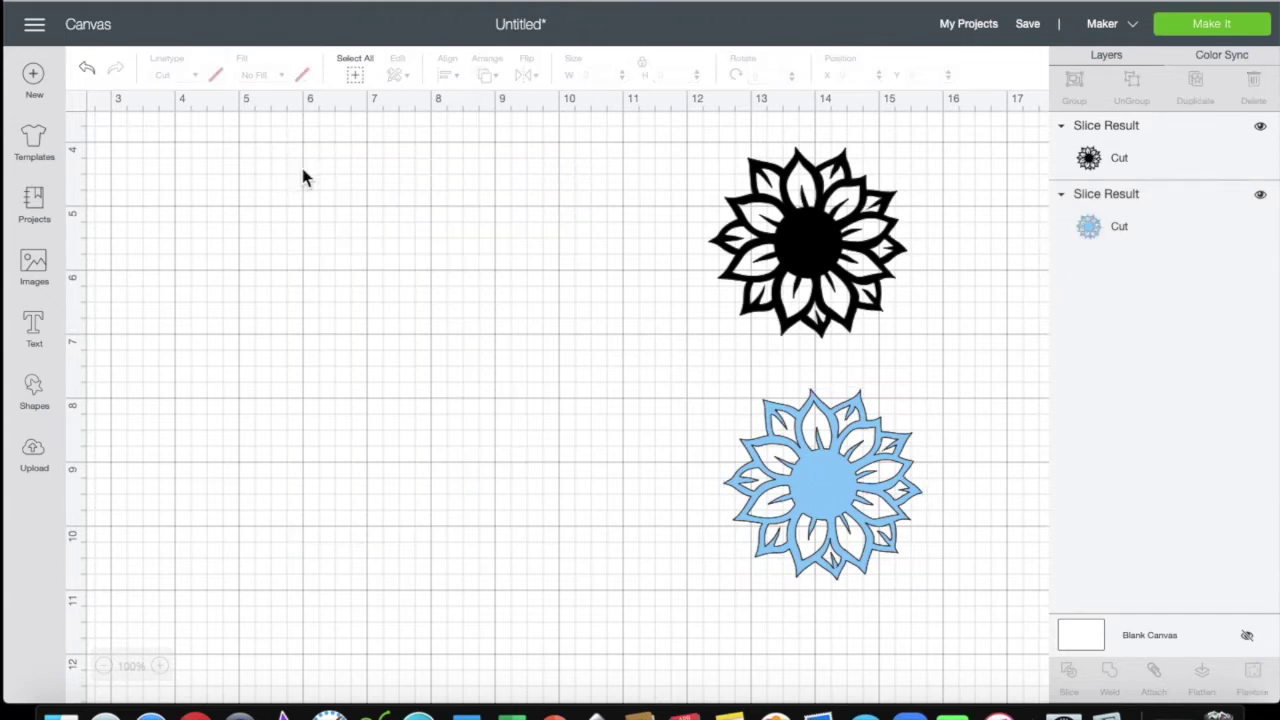
{"action": "left_click", "coordinate": [777, 436]}
{"action": "left_click", "coordinate": [711, 374]}
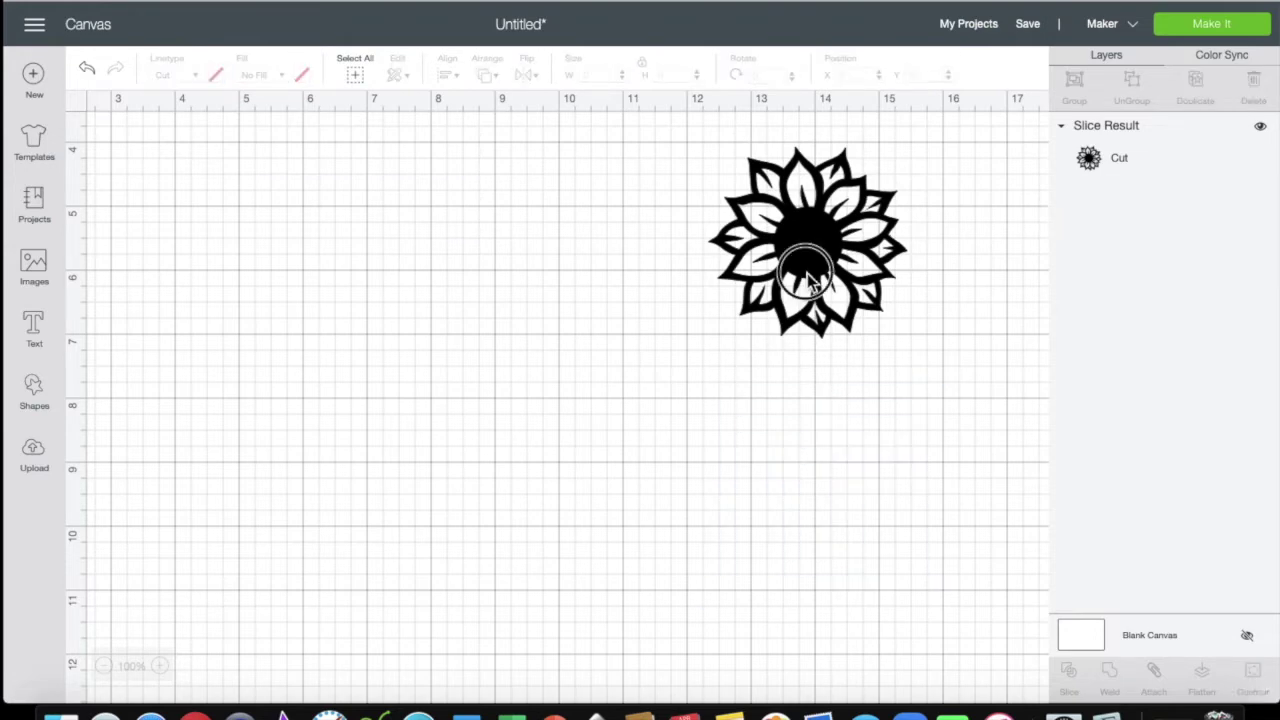
{"action": "left_click_drag", "start_coordinate": [810, 282], "coordinate": [795, 330]}
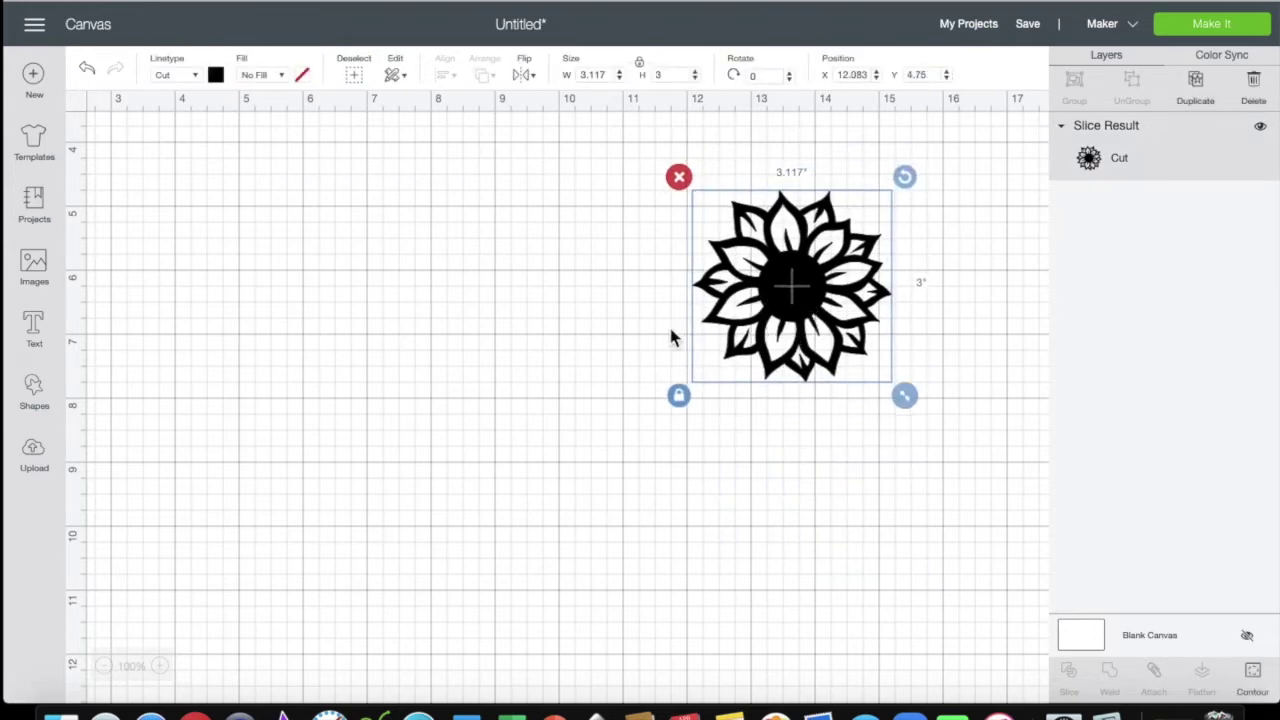
Add a square and a circle, moving the circle up toward the sunflower
{"action": "left_click", "coordinate": [50, 400]}
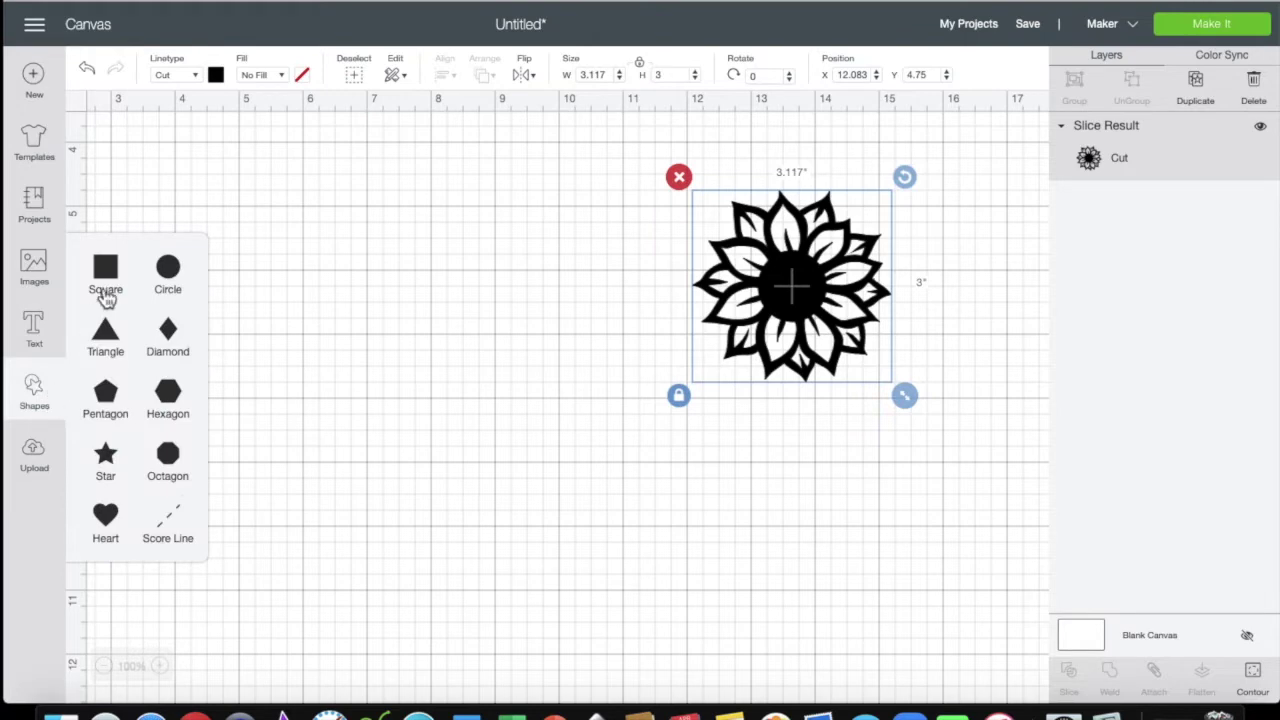
{"action": "left_click", "coordinate": [108, 275]}
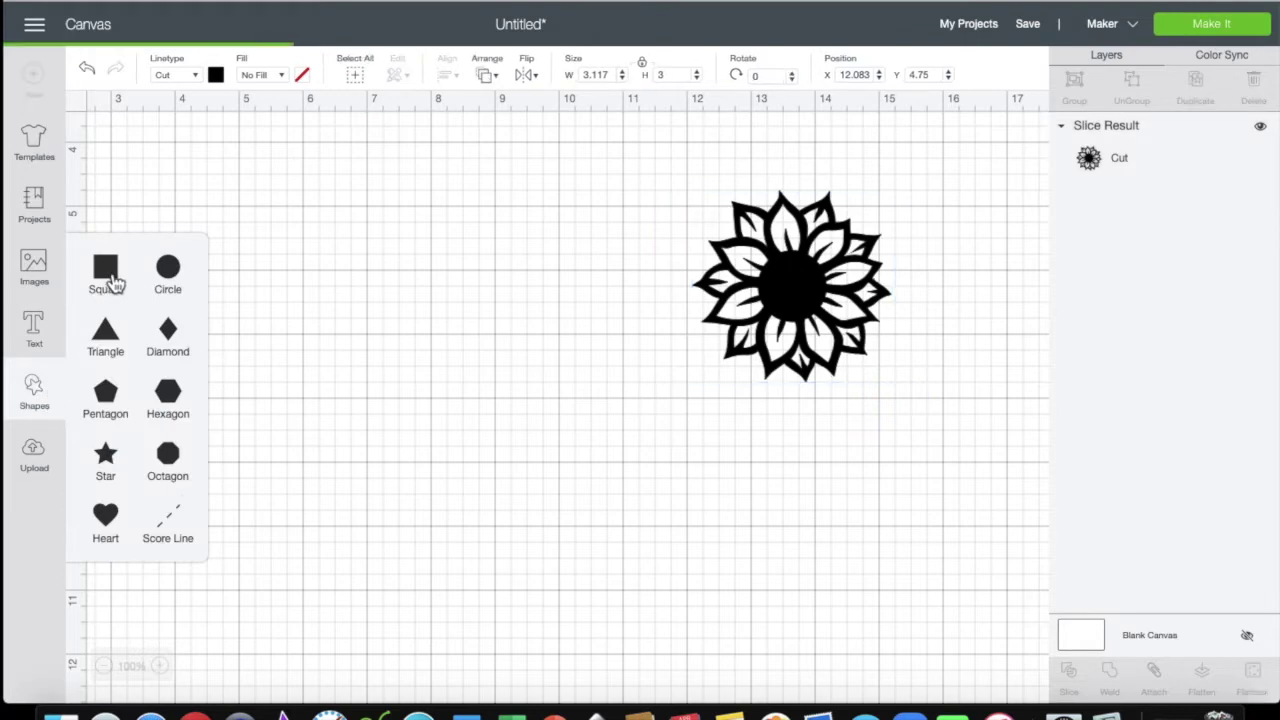
{"action": "left_click", "coordinate": [170, 270]}
{"action": "left_click_drag", "start_coordinate": [458, 492], "coordinate": [643, 389]}
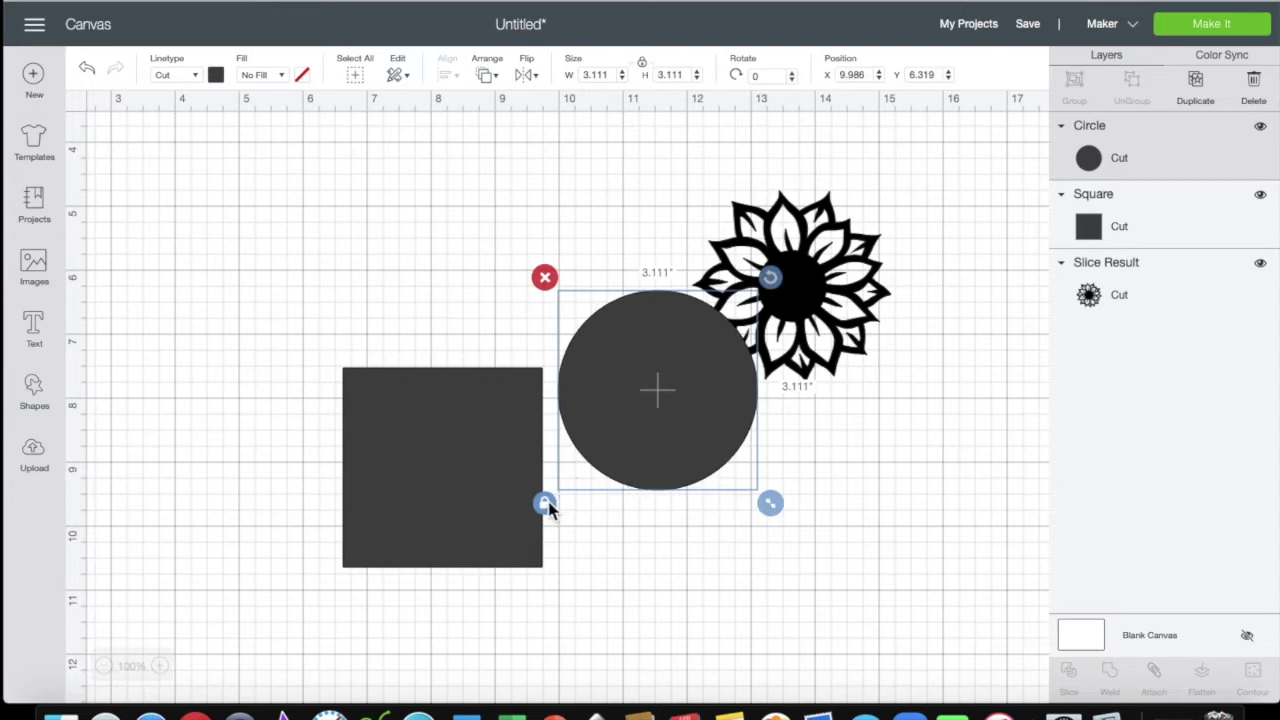
Colour the circle salmon pink, send it to the back, and enlarge it behind the sunflower
{"action": "left_click", "coordinate": [216, 75]}
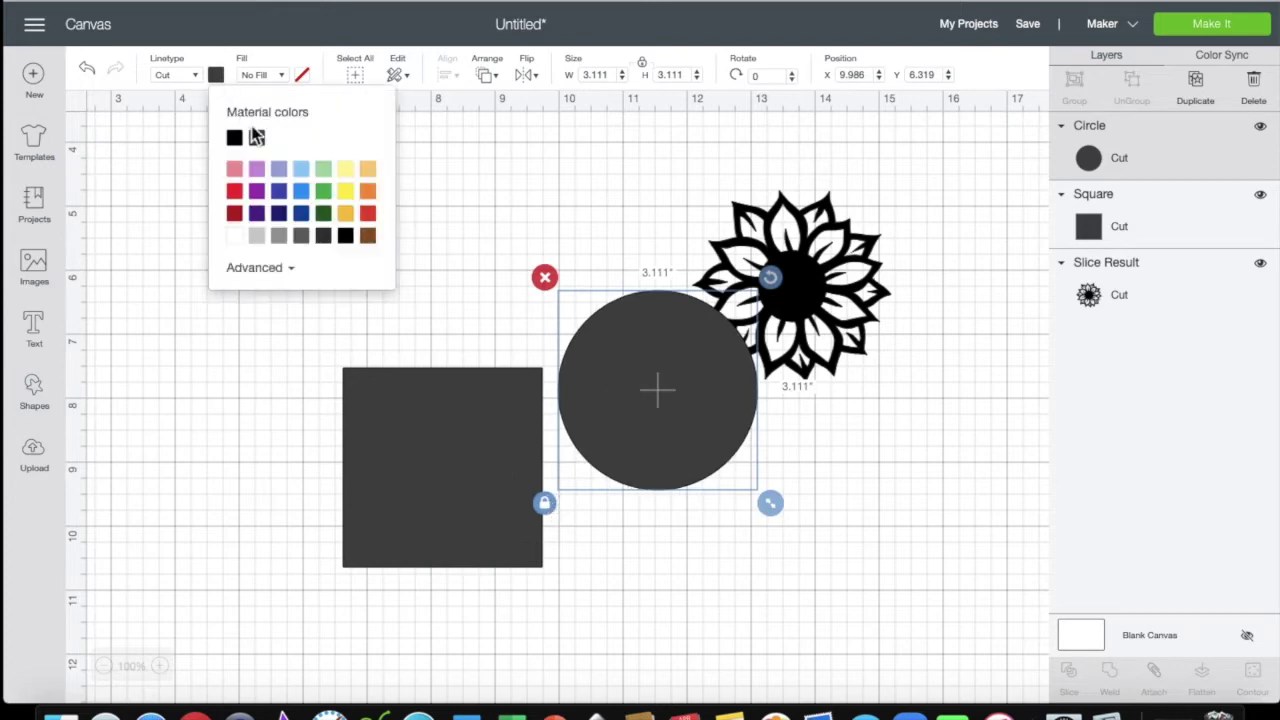
{"action": "left_click", "coordinate": [240, 170]}
{"action": "left_click", "coordinate": [490, 78]}
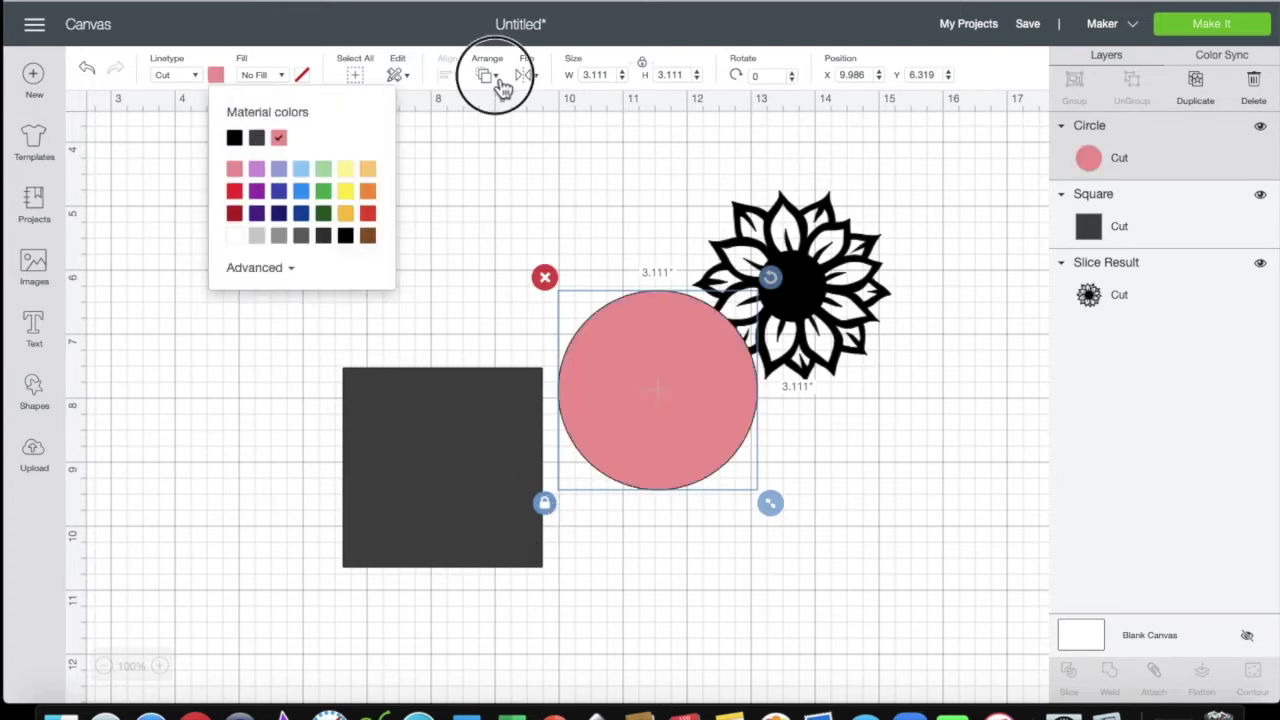
{"action": "left_click", "coordinate": [530, 106]}
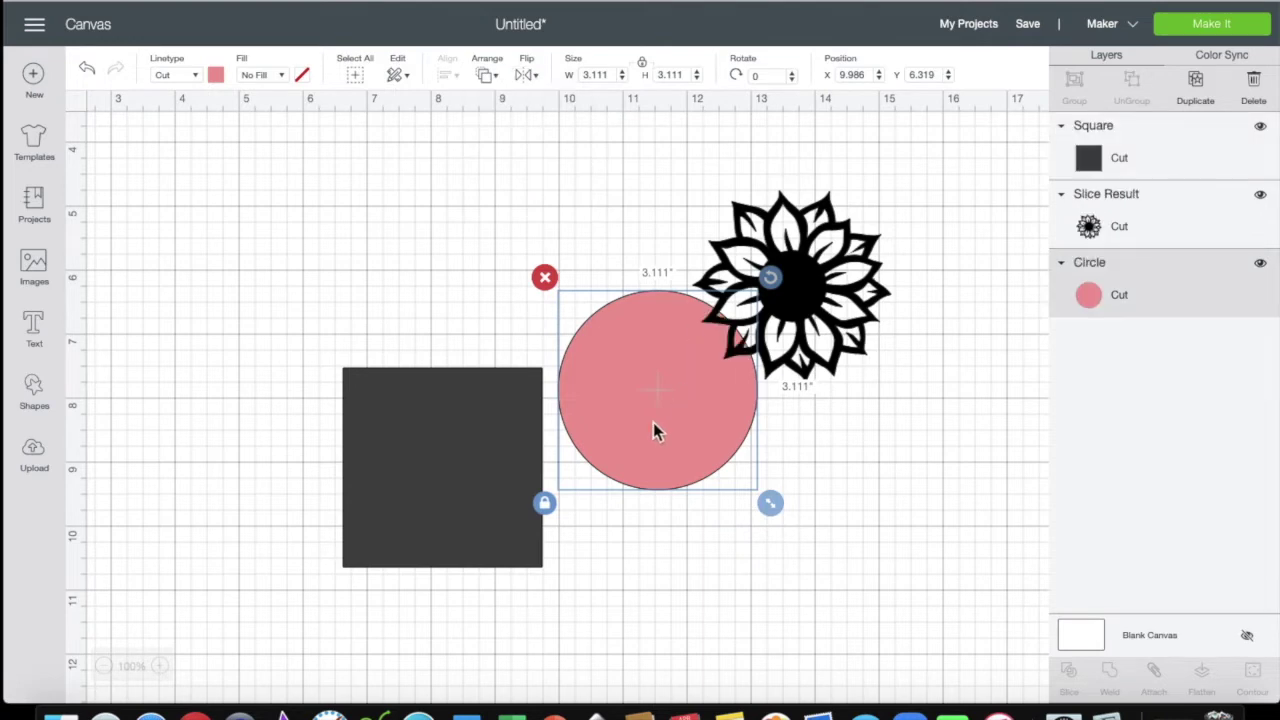
{"action": "left_click_drag", "start_coordinate": [653, 424], "coordinate": [773, 336]}
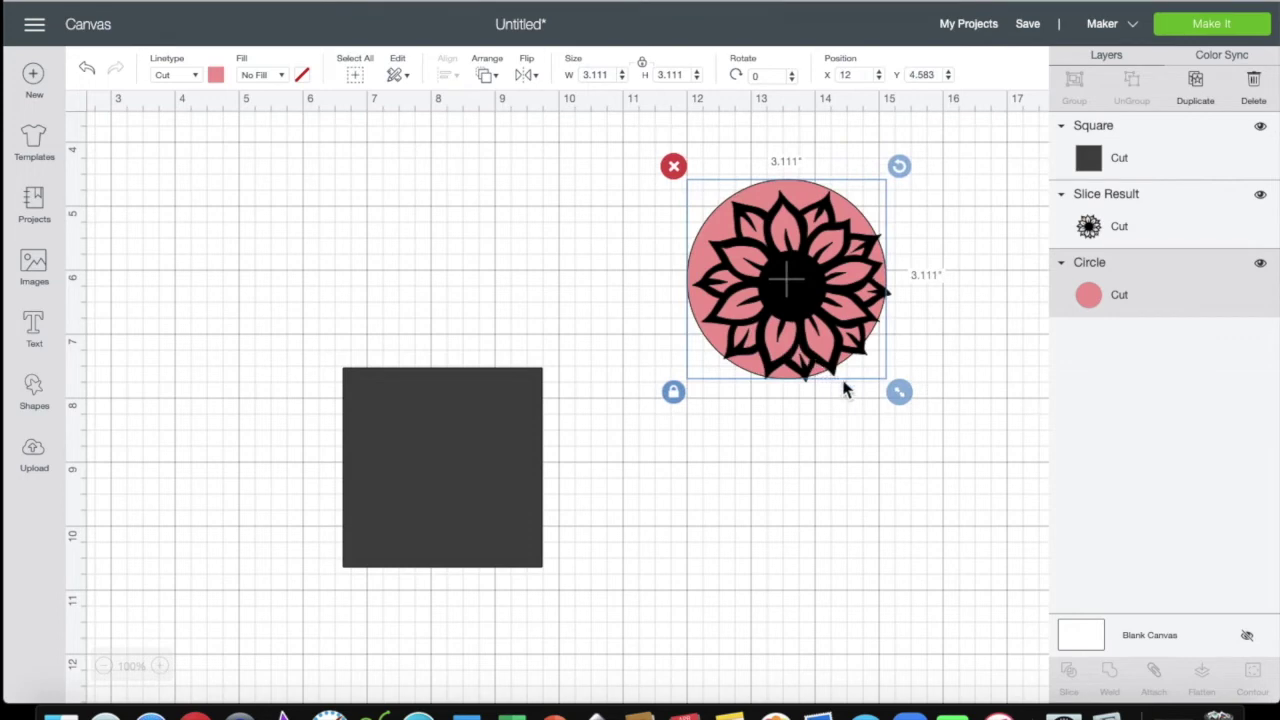
{"action": "left_click_drag", "start_coordinate": [905, 388], "coordinate": [911, 397]}
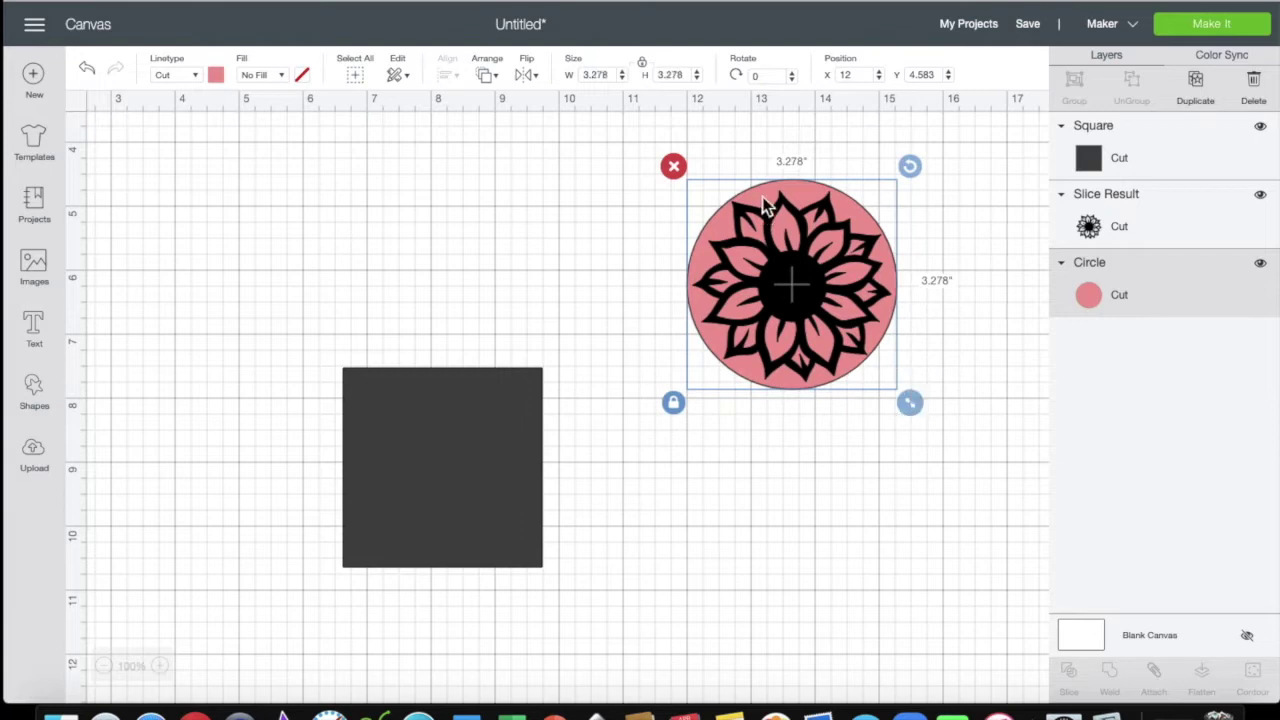
{"action": "left_click_drag", "start_coordinate": [765, 205], "coordinate": [764, 200]}
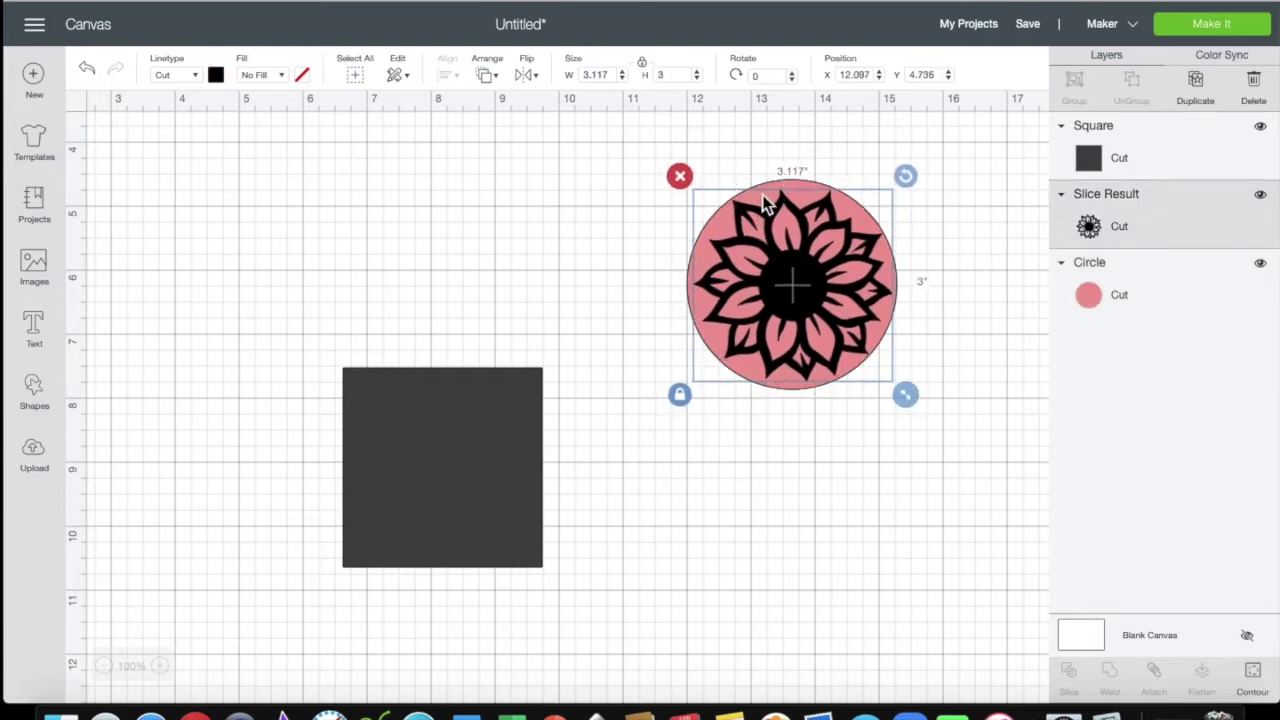
Reshape the square into a thin 3.681-inch black bar
{"action": "left_click", "coordinate": [478, 434]}
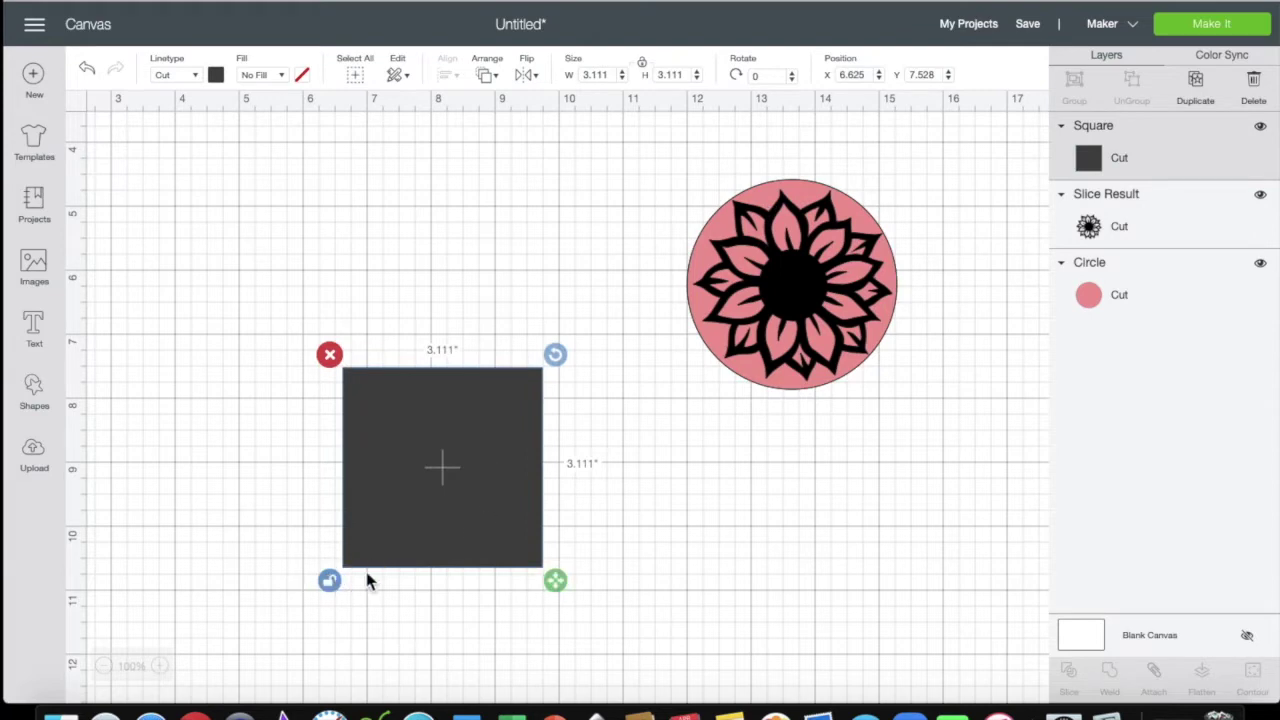
{"action": "left_click_drag", "start_coordinate": [559, 579], "coordinate": [368, 588]}
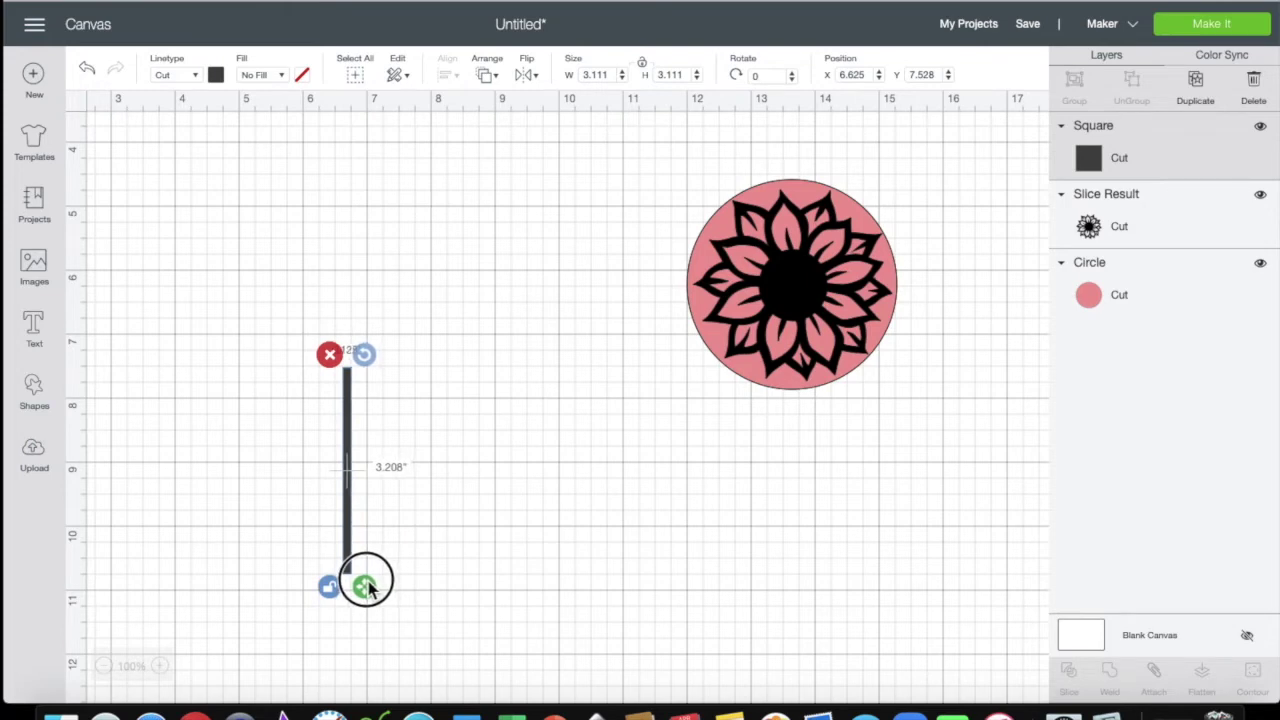
{"action": "left_click_drag", "start_coordinate": [368, 586], "coordinate": [366, 617]}
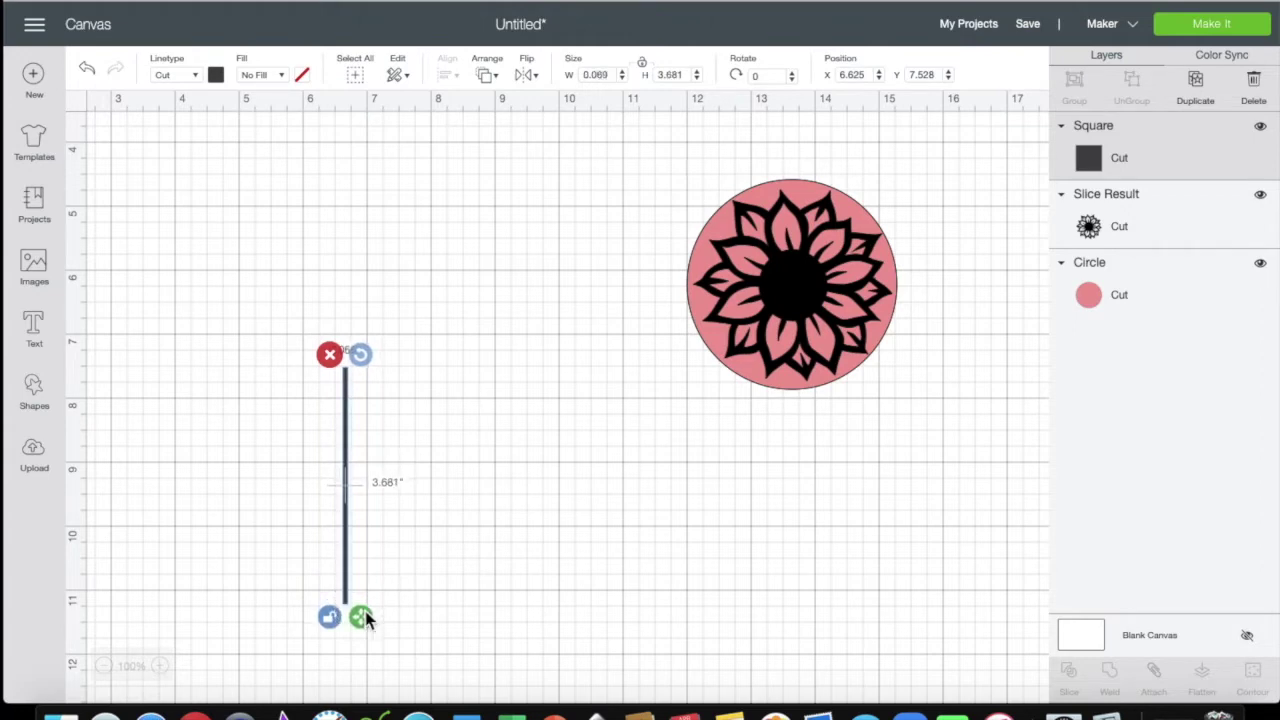
{"action": "mouse_move", "coordinate": [806, 257]}
{"action": "left_mouse_down"}
{"action": "mouse_move", "coordinate": [380, 448]}
{"action": "mouse_move", "coordinate": [767, 222]}
{"action": "mouse_move", "coordinate": [803, 254]}
{"action": "left_mouse_up"}
Duplicate the bar, rotate the copy 90° to cross it, and select both lines
{"action": "left_click", "coordinate": [347, 425]}
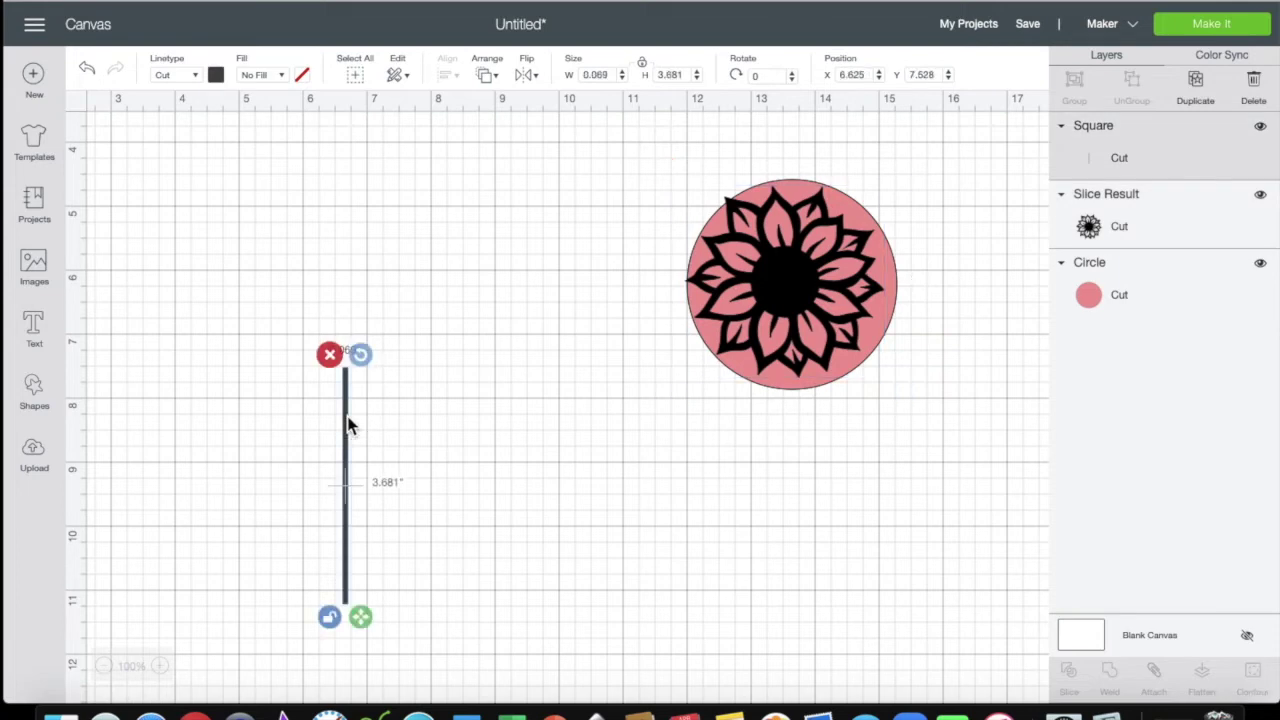
{"action": "left_click", "coordinate": [1200, 88]}
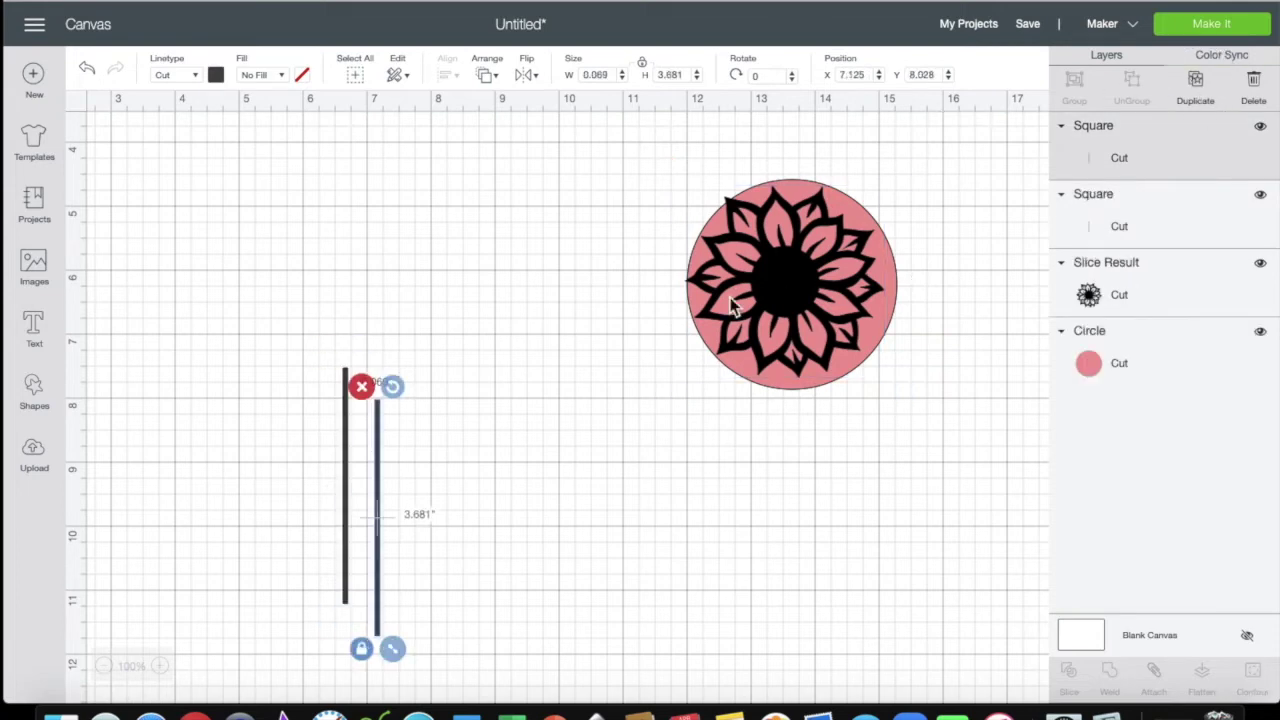
{"action": "left_click_drag", "start_coordinate": [392, 386], "coordinate": [553, 540]}
{"action": "left_click_drag", "start_coordinate": [508, 498], "coordinate": [522, 505]}
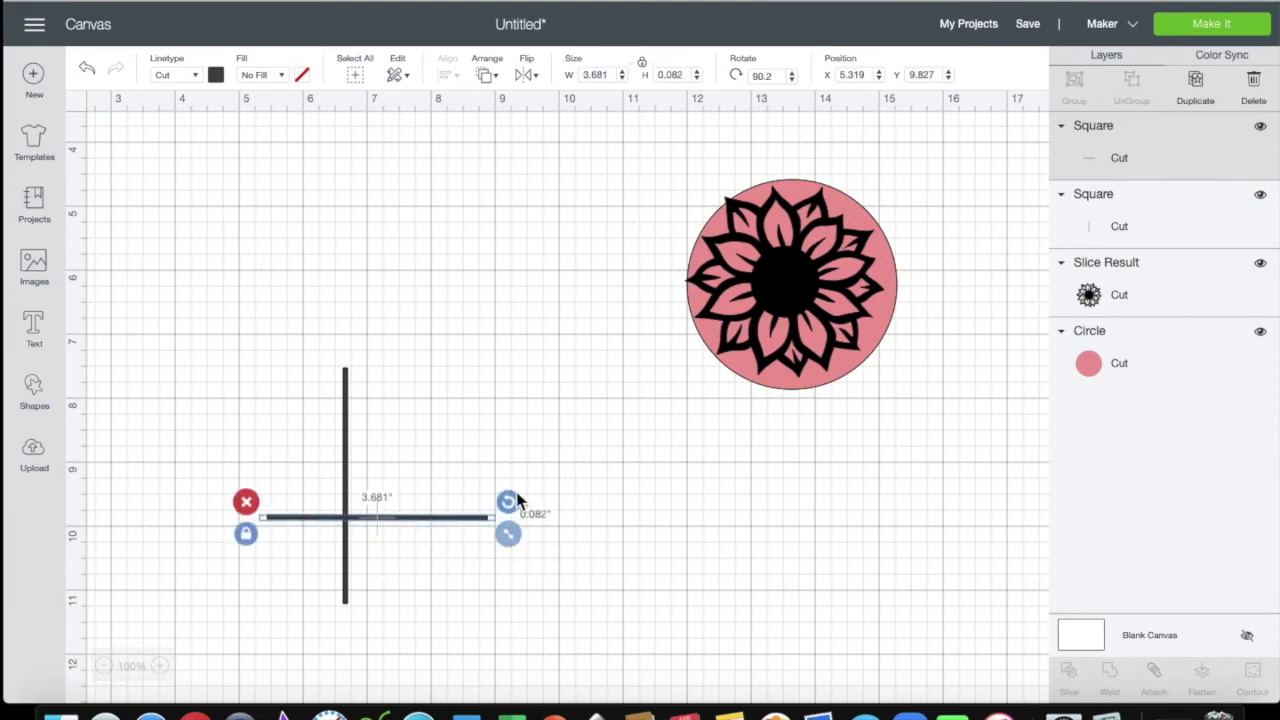
{"action": "left_click_drag", "start_coordinate": [226, 337], "coordinate": [503, 580]}
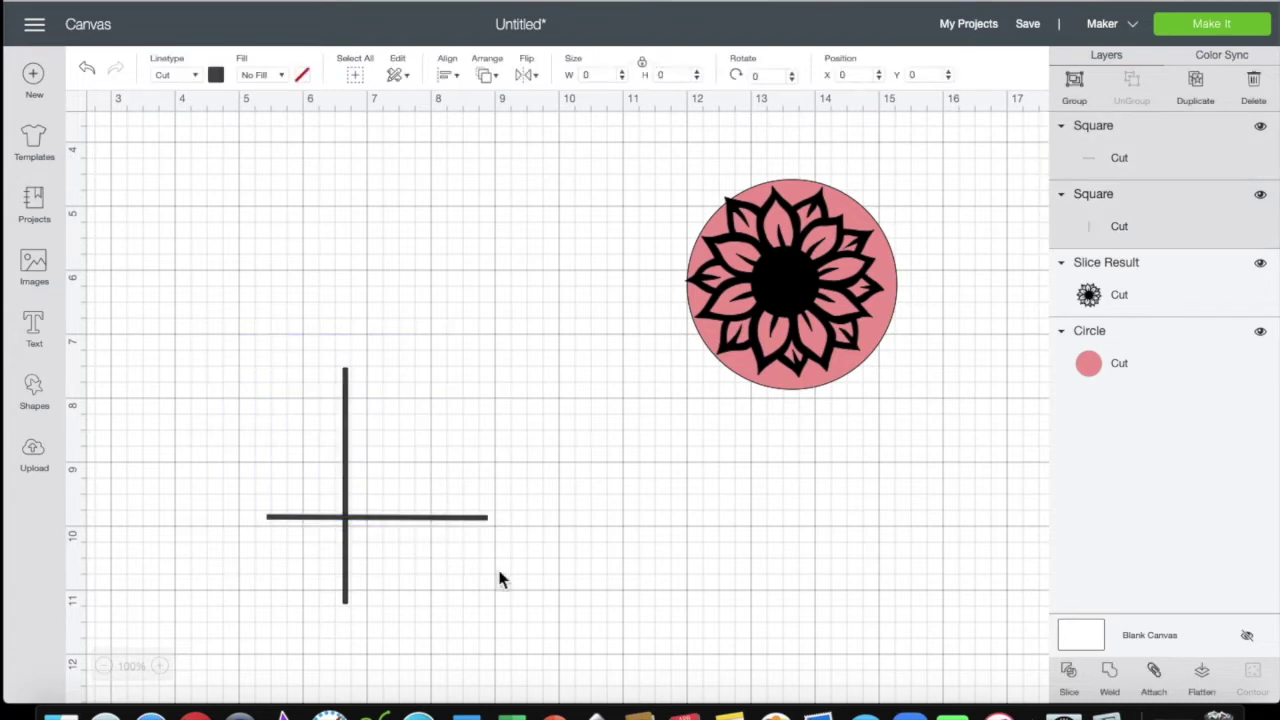
Center-align the two bars, weld them into one 3.681 in cross, and place it below the pink circle
{"action": "left_click", "coordinate": [449, 72]}
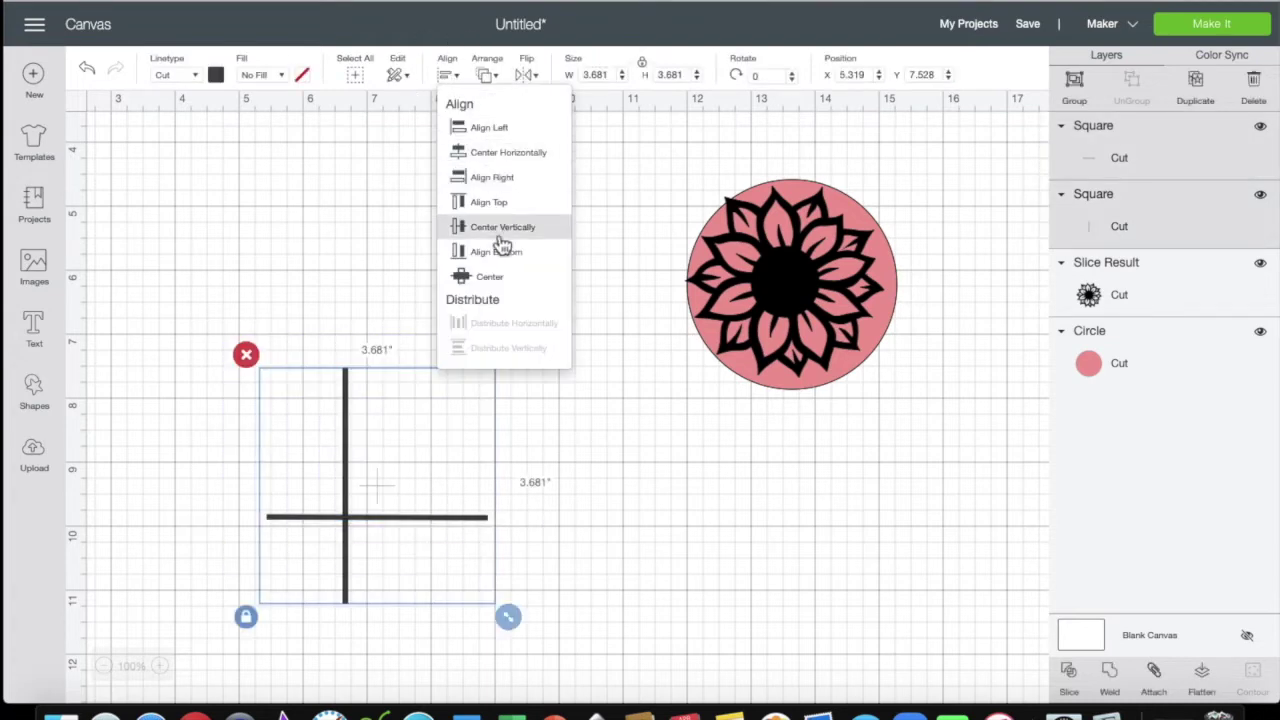
{"action": "left_click", "coordinate": [496, 273]}
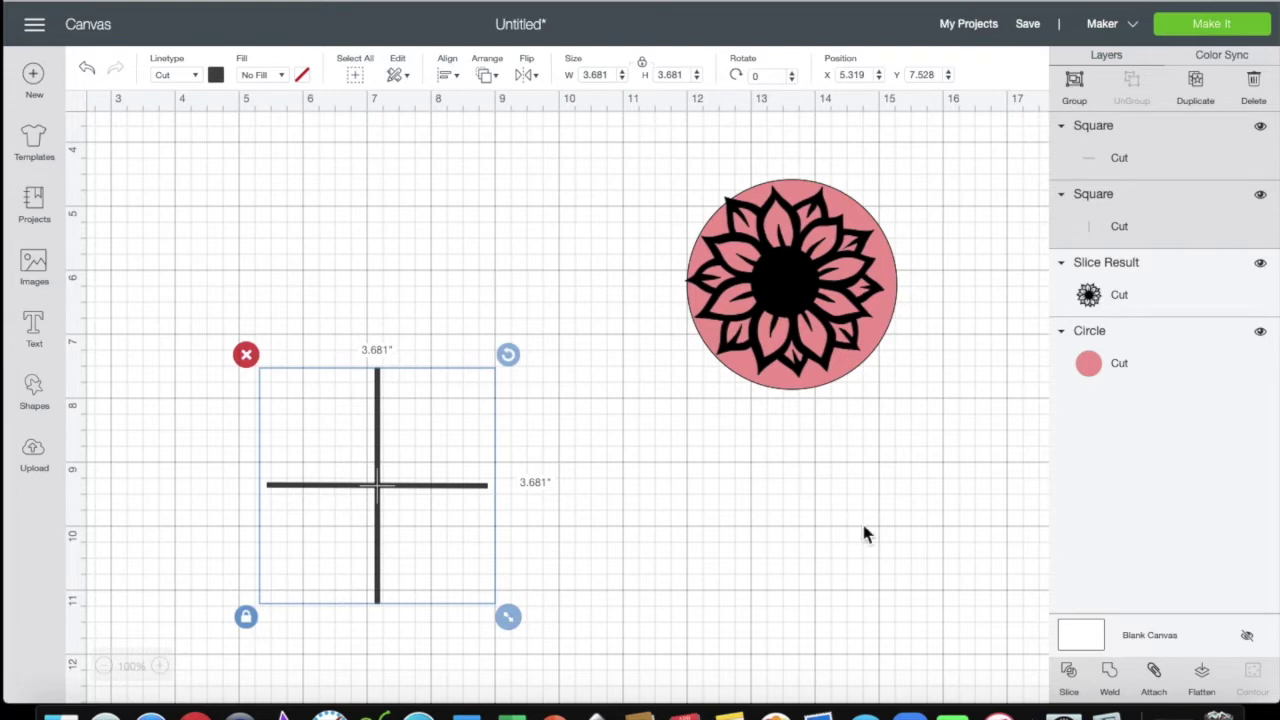
{"action": "left_click", "coordinate": [1110, 680]}
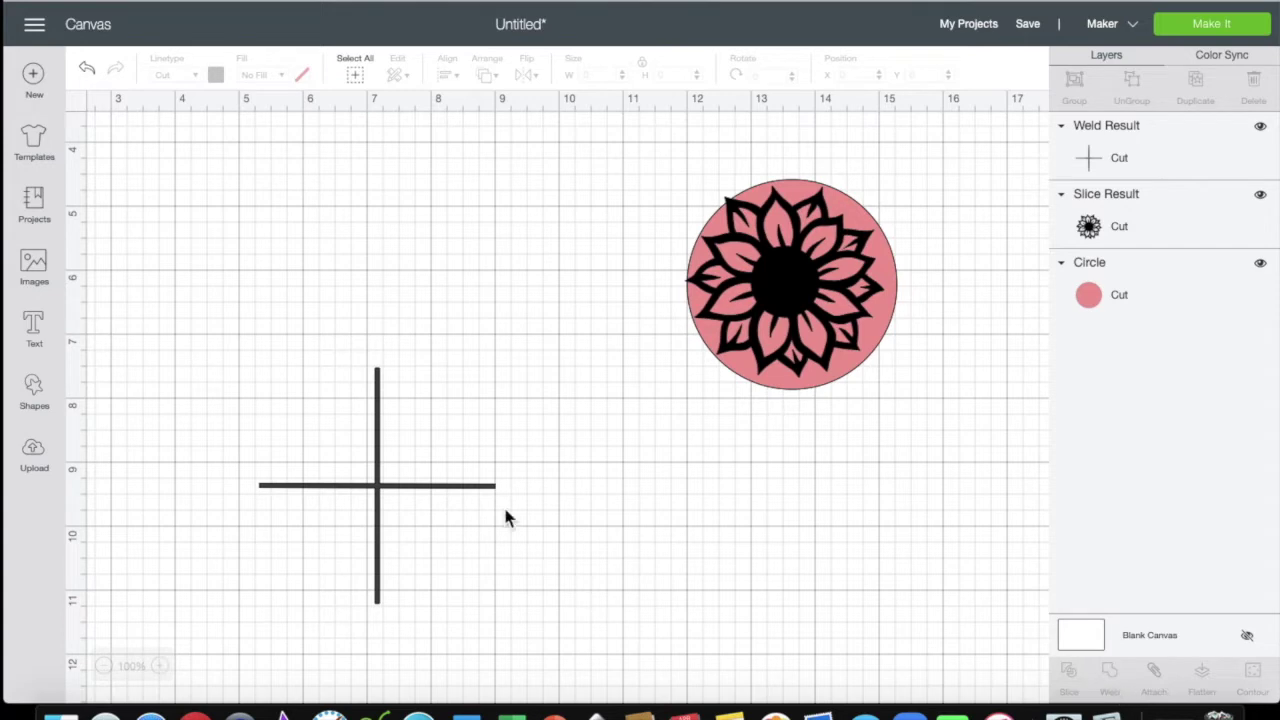
{"action": "left_click_drag", "start_coordinate": [378, 485], "coordinate": [577, 548]}
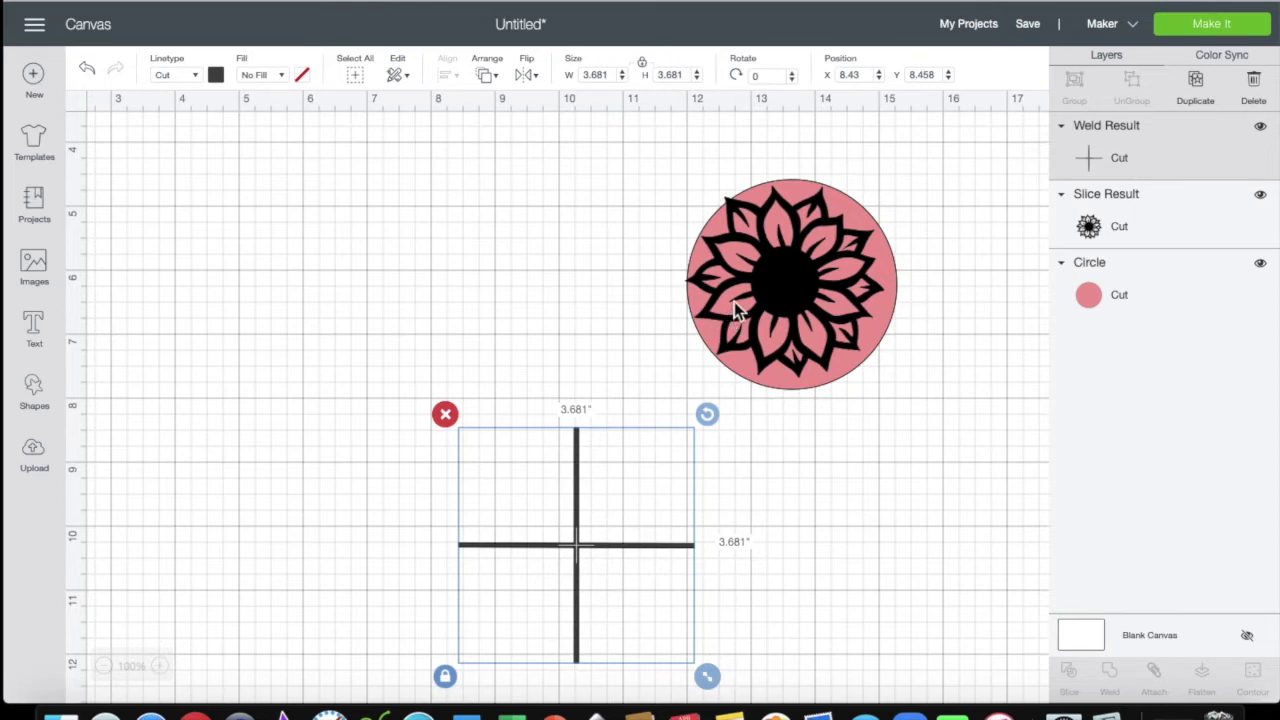
Select the sunflower and pink circle together and slice the flower out of the circle
{"action": "left_click_drag", "start_coordinate": [735, 310], "coordinate": [743, 306]}
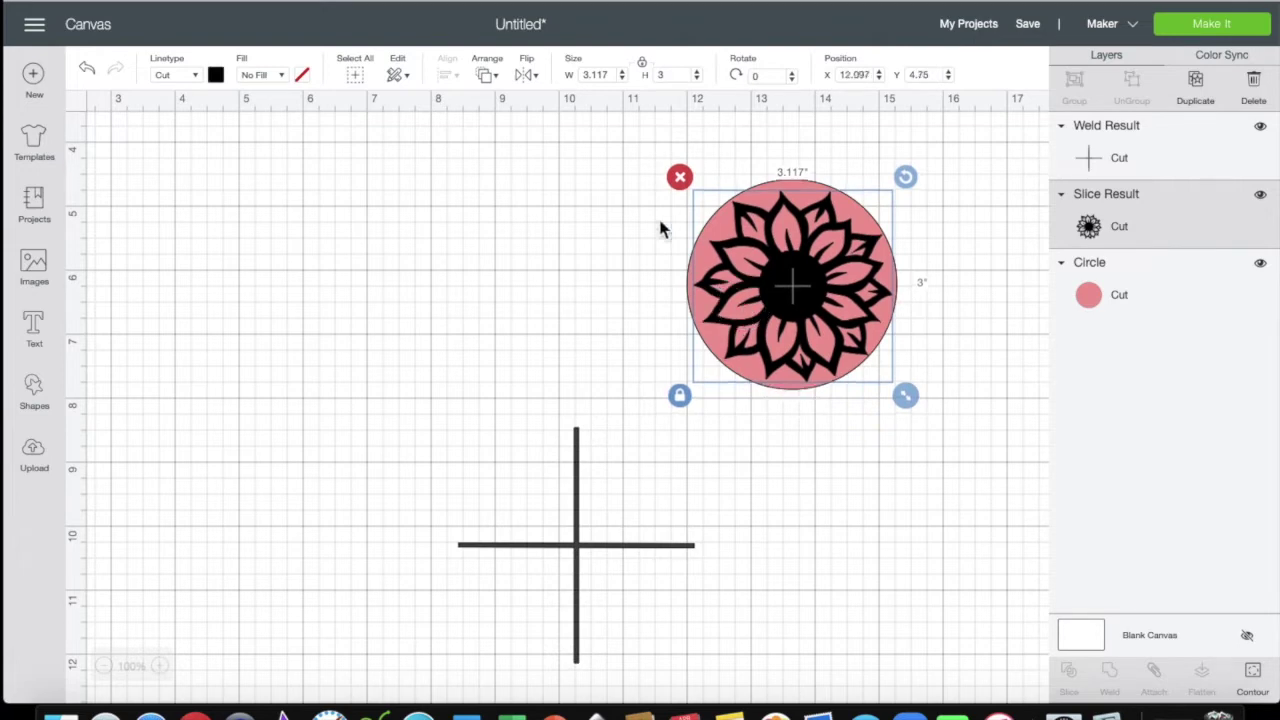
{"action": "left_click_drag", "start_coordinate": [614, 194], "coordinate": [942, 368]}
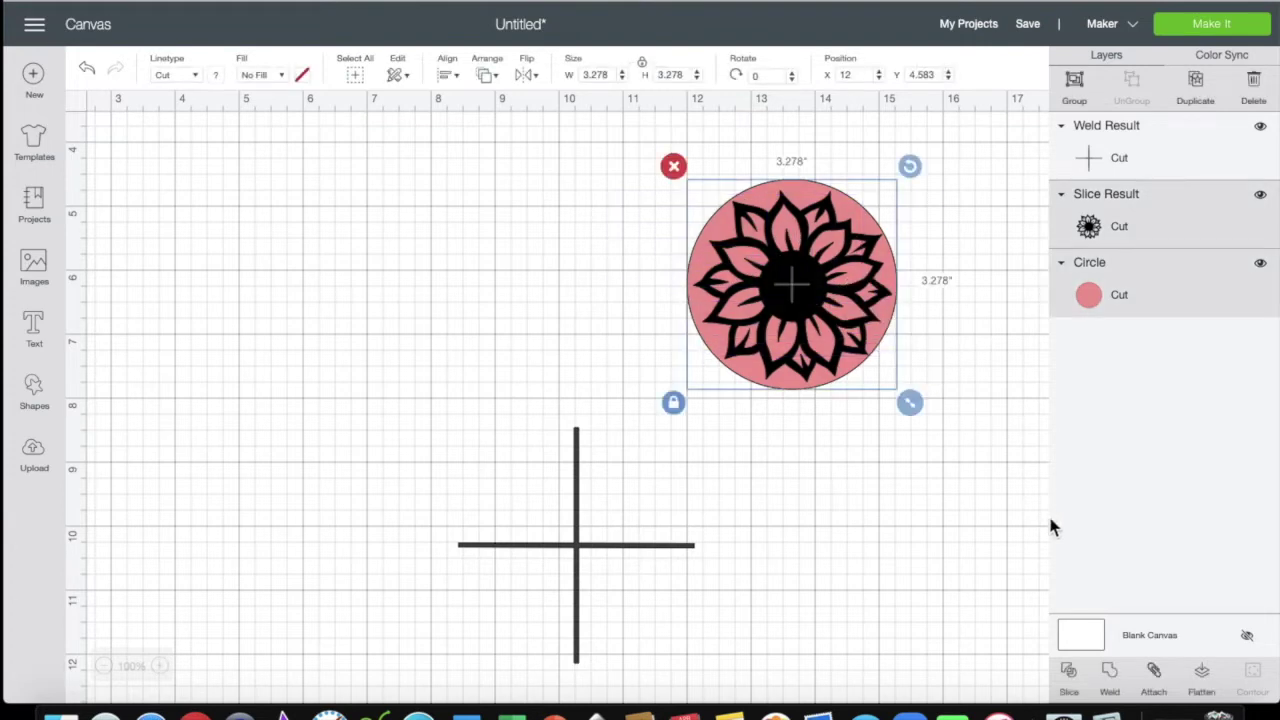
{"action": "left_click", "coordinate": [1068, 690]}
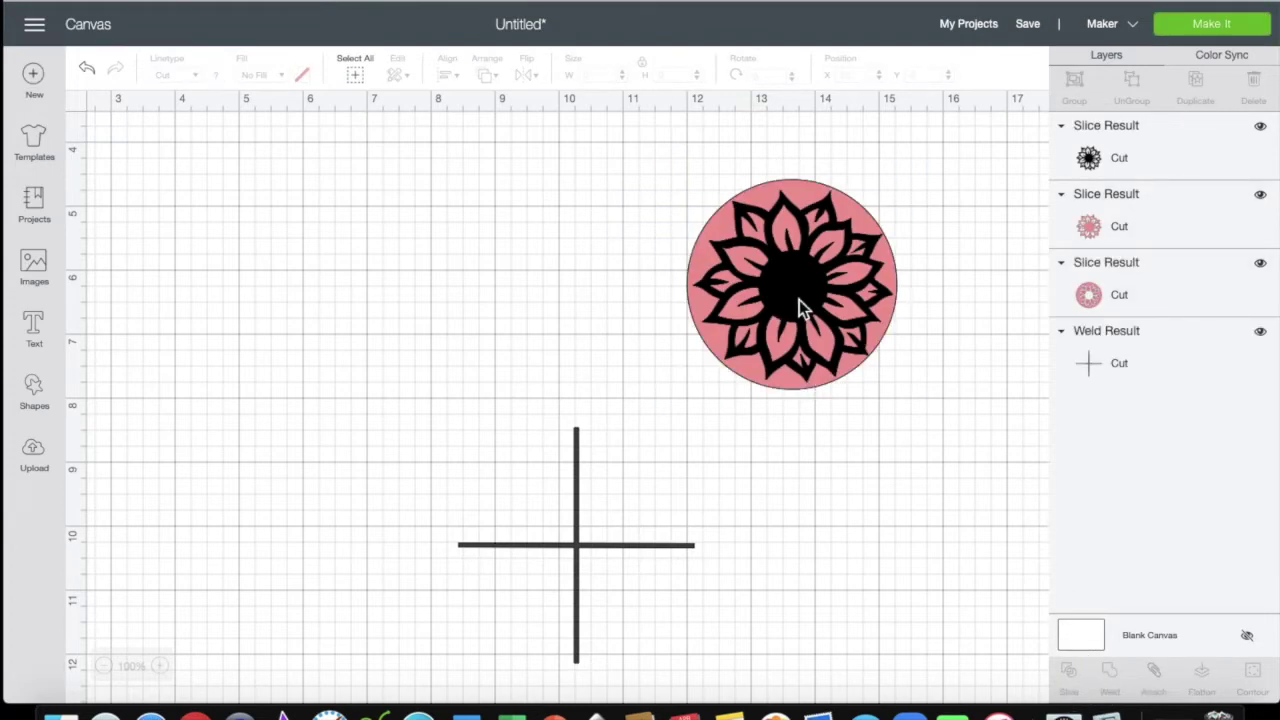
Move the black sunflower aside and delete the leftover pink flower piece
{"action": "left_click", "coordinate": [800, 305]}
{"action": "left_click_drag", "start_coordinate": [800, 305], "coordinate": [235, 300]}
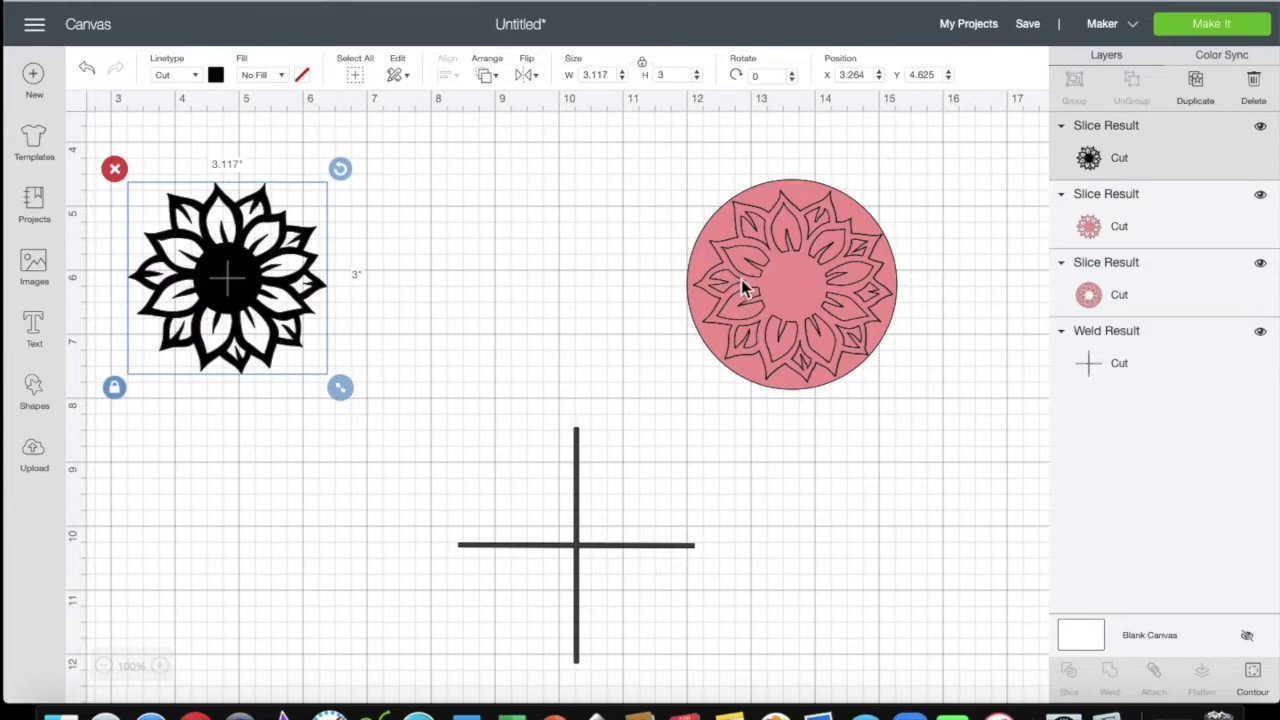
{"action": "left_click_drag", "start_coordinate": [771, 287], "coordinate": [271, 503]}
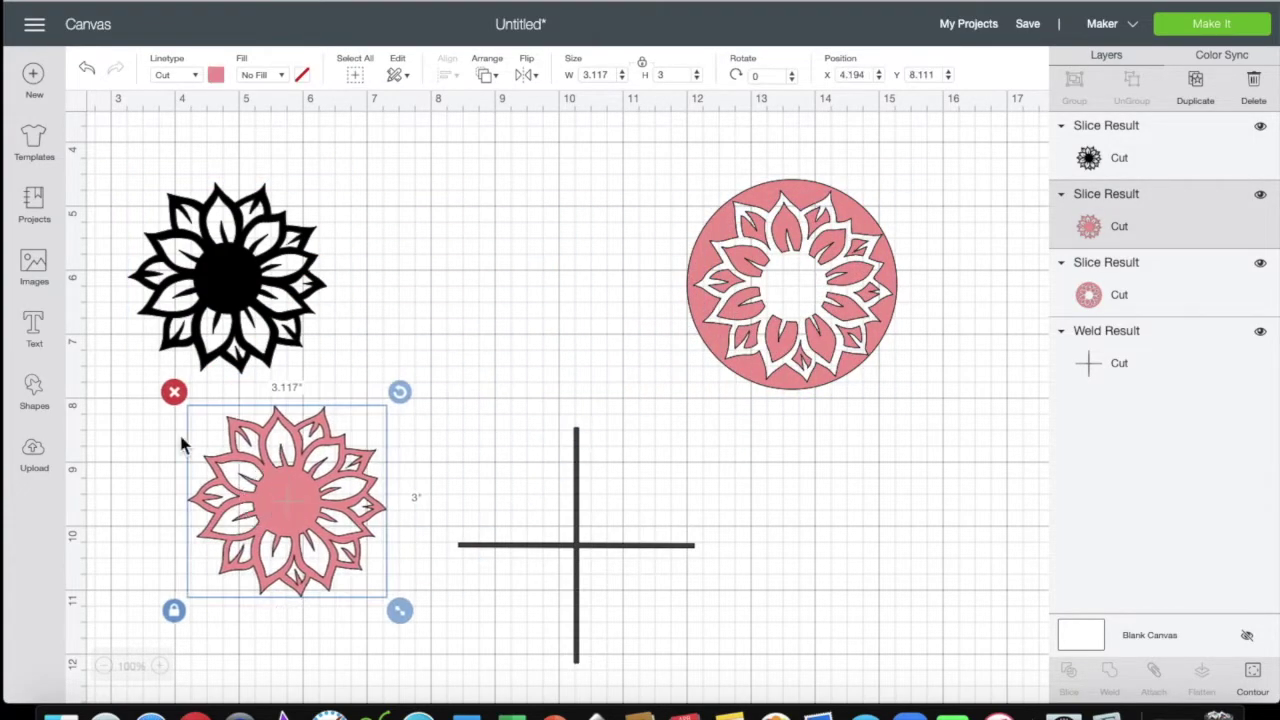
{"action": "left_click", "coordinate": [173, 391]}
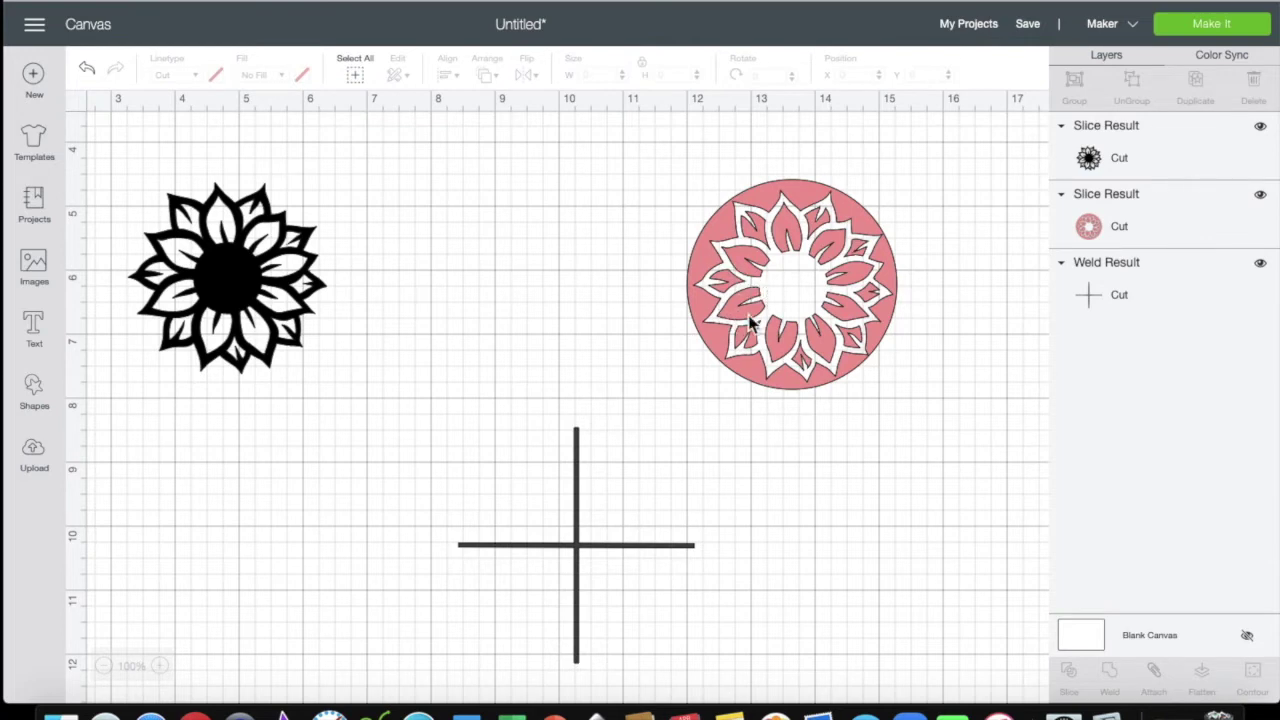
Center the pink flower-cut circle over the cross and slice them together
{"action": "left_click_drag", "start_coordinate": [855, 290], "coordinate": [637, 545]}
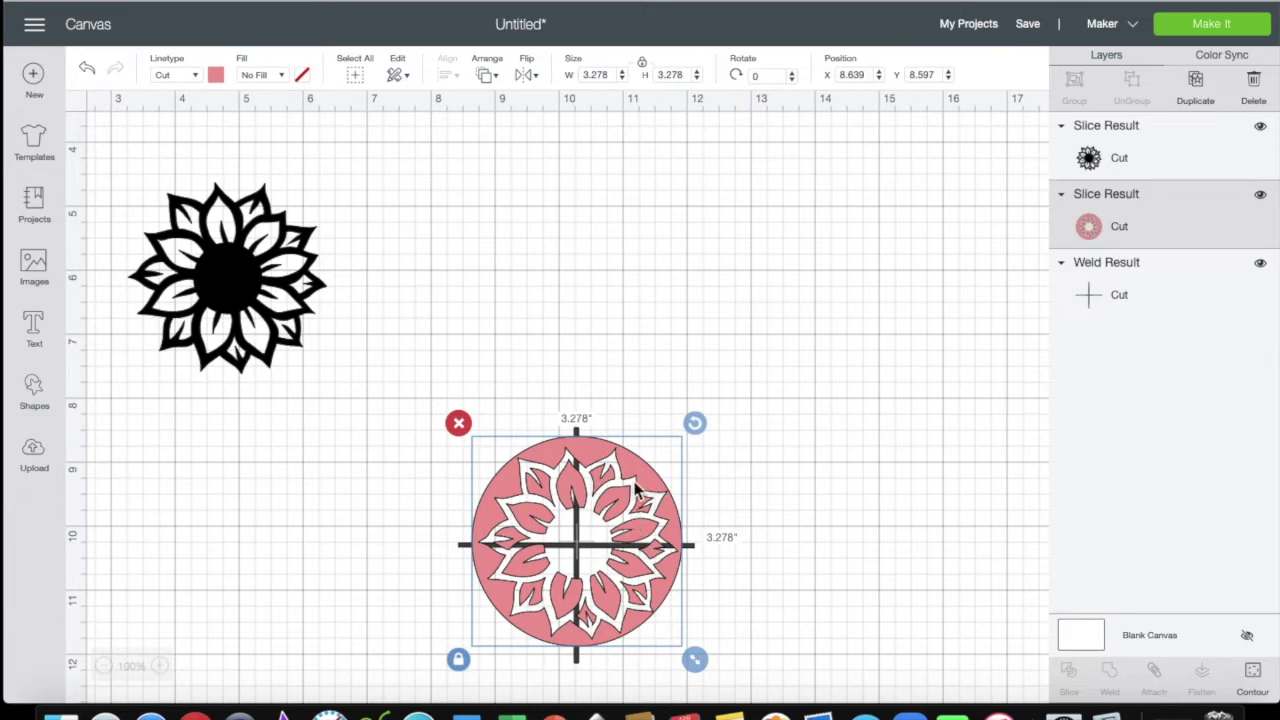
{"action": "left_click_drag", "start_coordinate": [636, 471], "coordinate": [638, 471]}
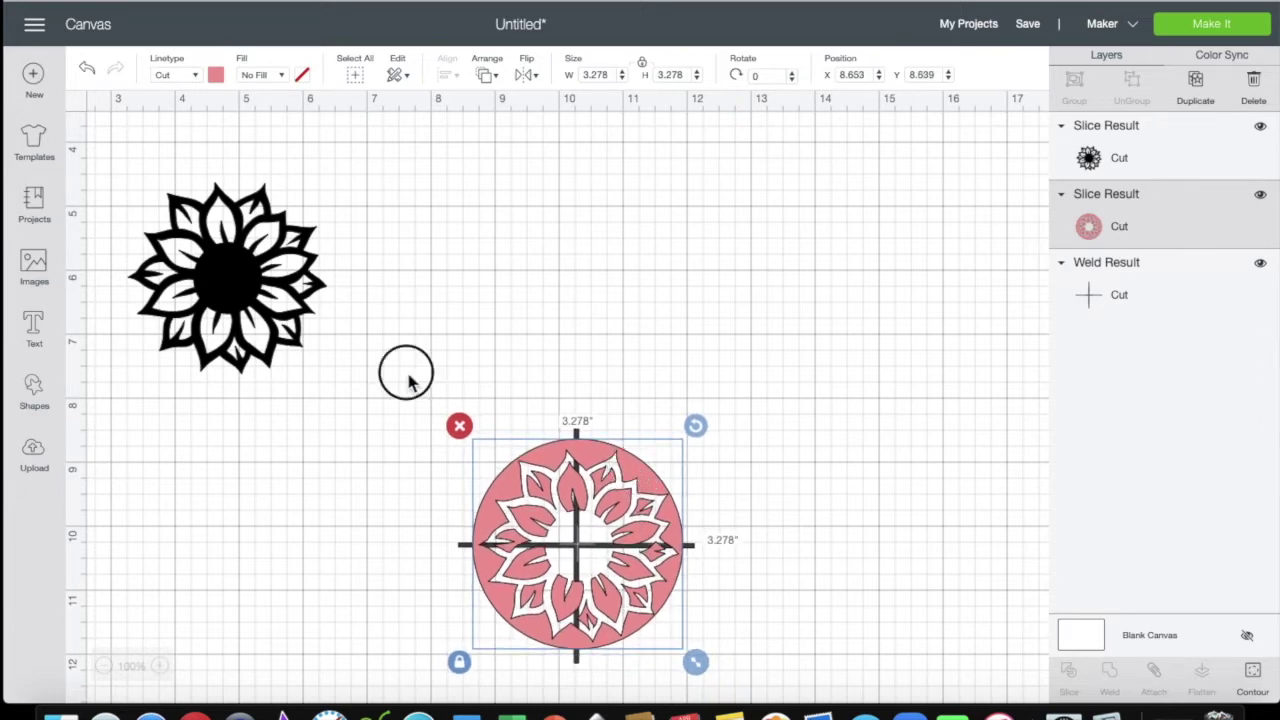
{"action": "left_click_drag", "start_coordinate": [408, 380], "coordinate": [742, 684]}
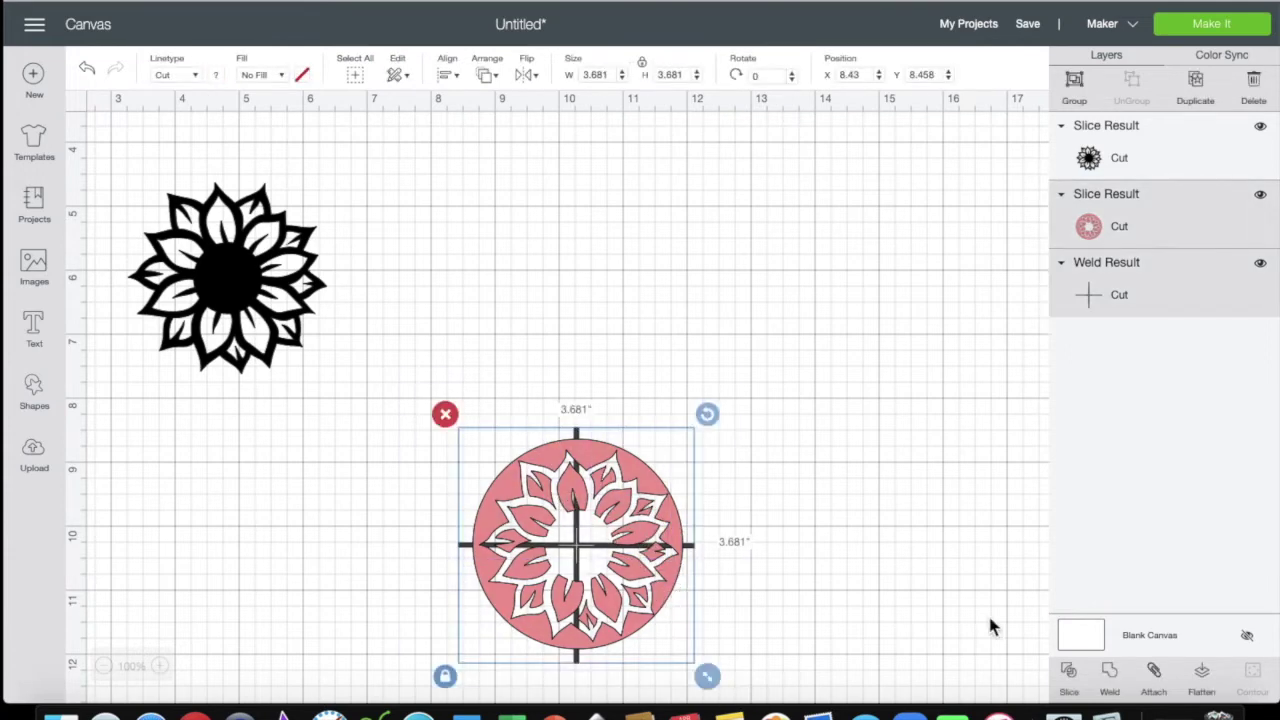
{"action": "left_click", "coordinate": [1067, 676]}
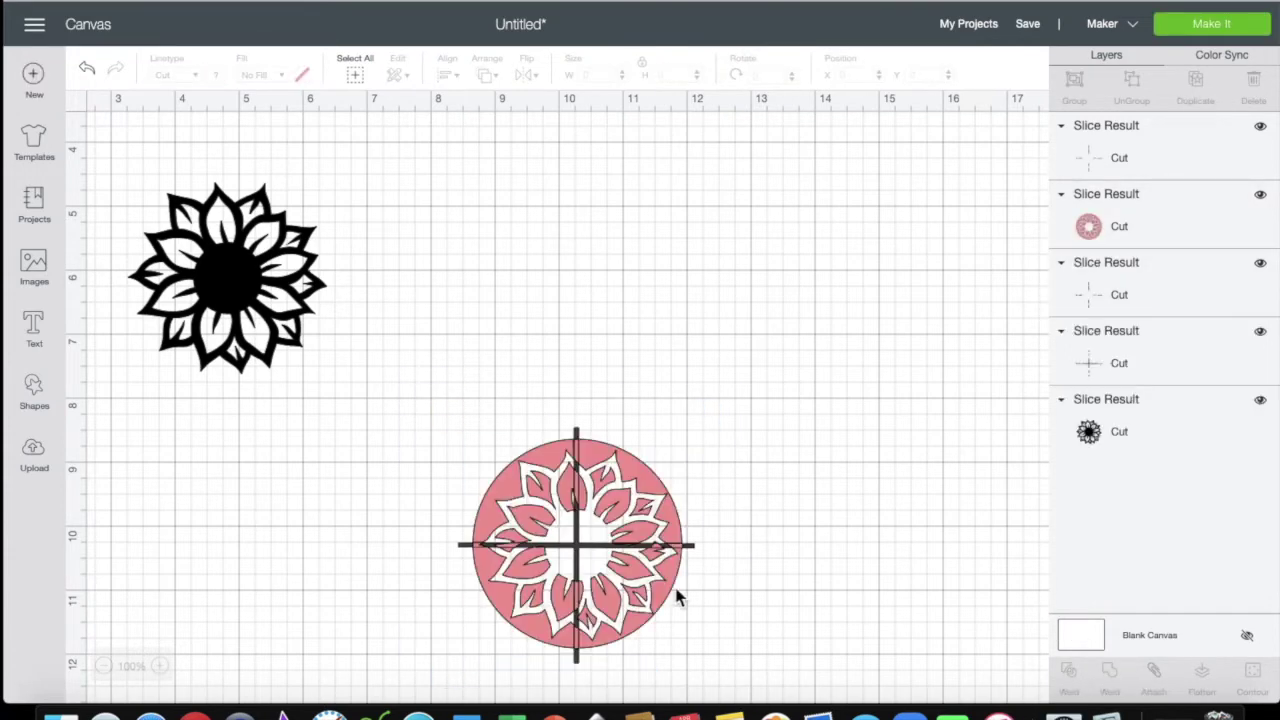
Separate the cross scraps from the quartered circle and delete them
{"action": "left_click_drag", "start_coordinate": [578, 538], "coordinate": [789, 410]}
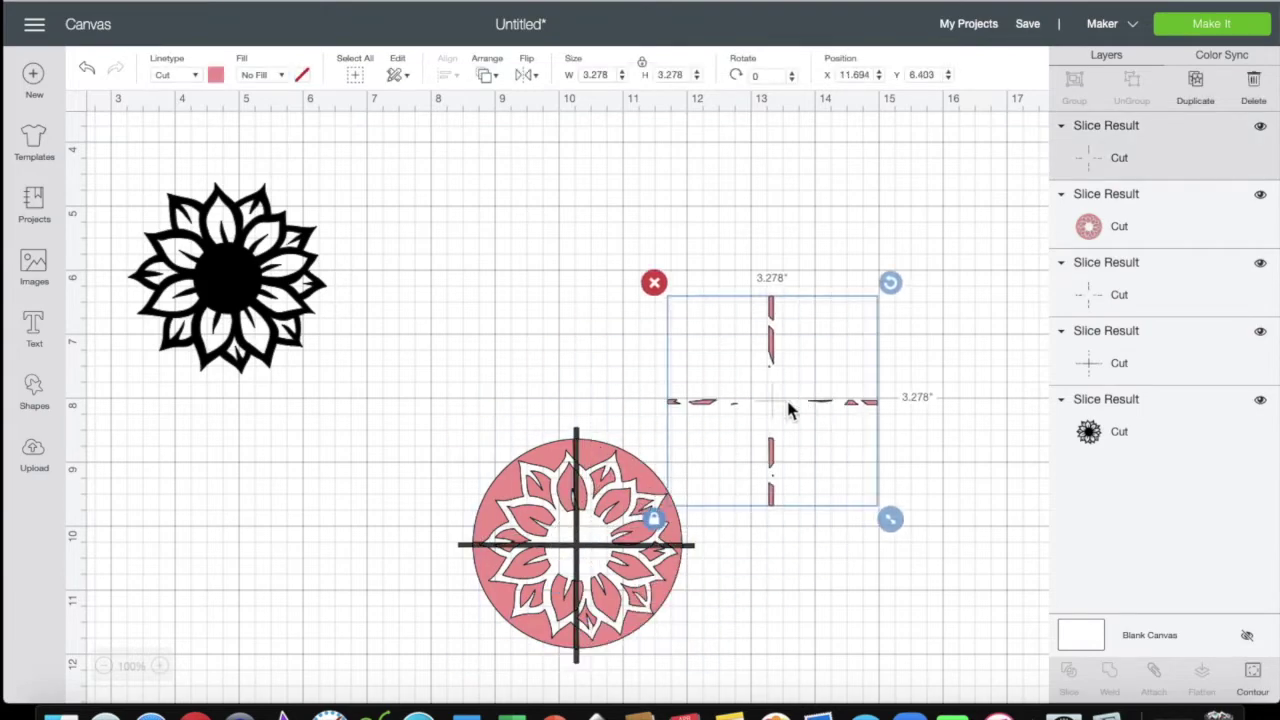
{"action": "left_click_drag", "start_coordinate": [561, 545], "coordinate": [459, 309]}
{"action": "left_click_drag", "start_coordinate": [574, 552], "coordinate": [698, 454]}
{"action": "left_click_drag", "start_coordinate": [572, 553], "coordinate": [810, 360]}
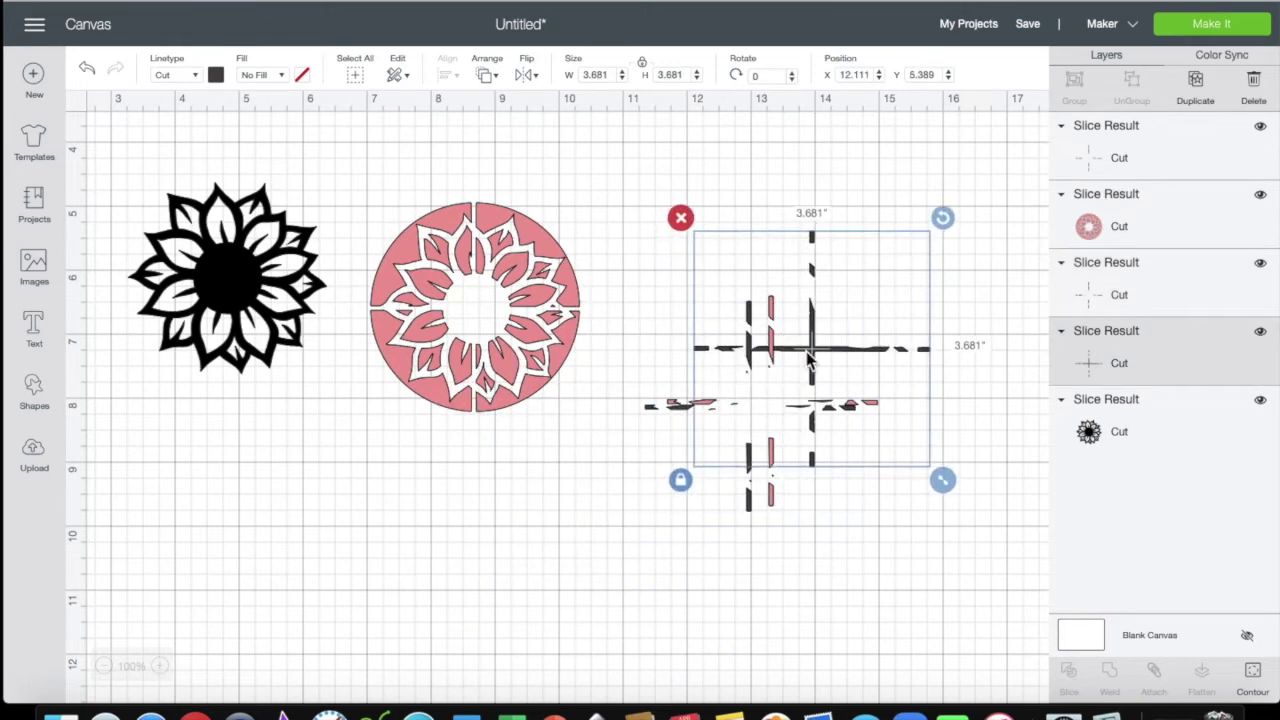
{"action": "left_click_drag", "start_coordinate": [643, 197], "coordinate": [877, 466]}
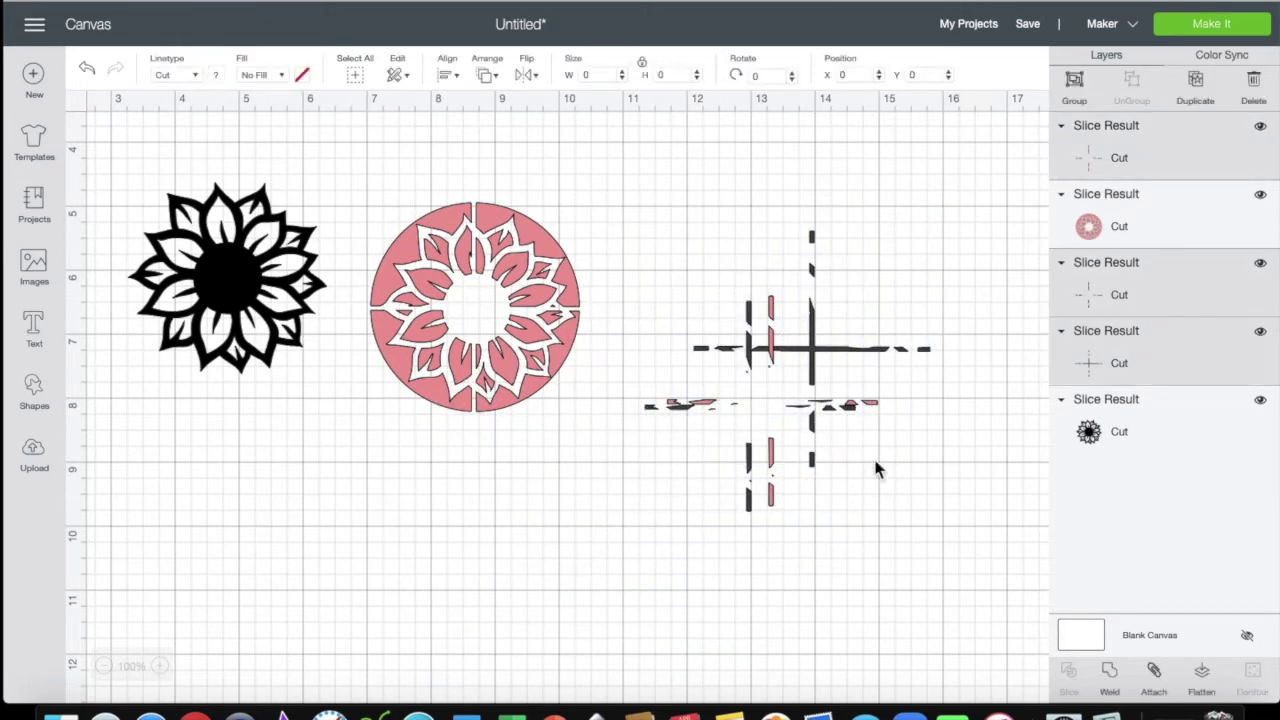
{"action": "left_click", "coordinate": [631, 217]}
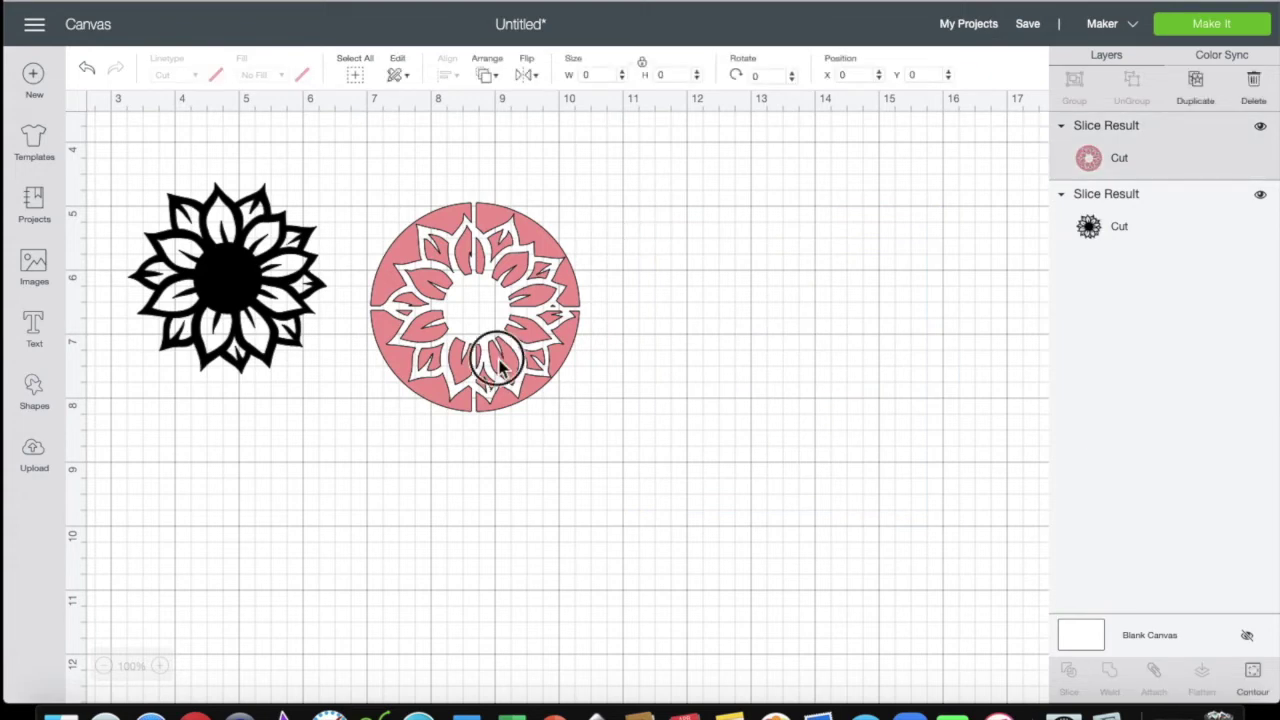
Shift the 3.278 in quartered pink circle up beside the black sunflower
{"action": "left_click_drag", "start_coordinate": [500, 362], "coordinate": [540, 340]}
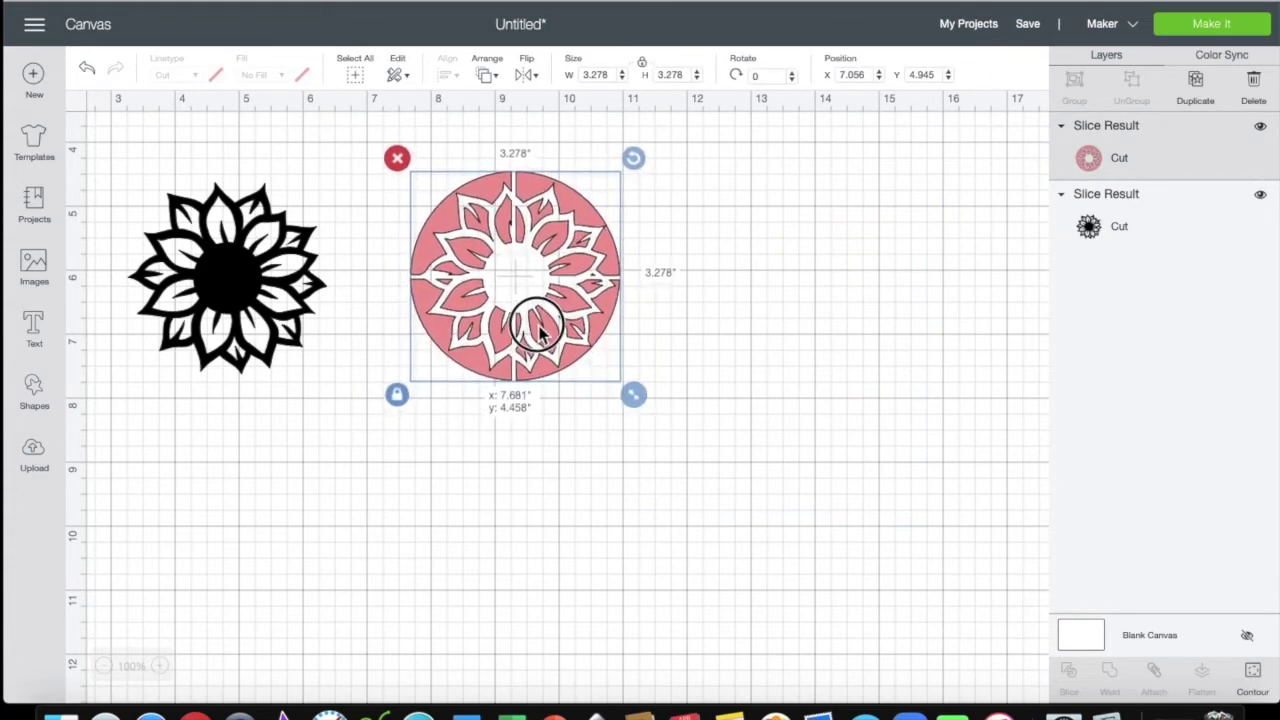
{"action": "left_click_drag", "start_coordinate": [540, 333], "coordinate": [509, 325]}
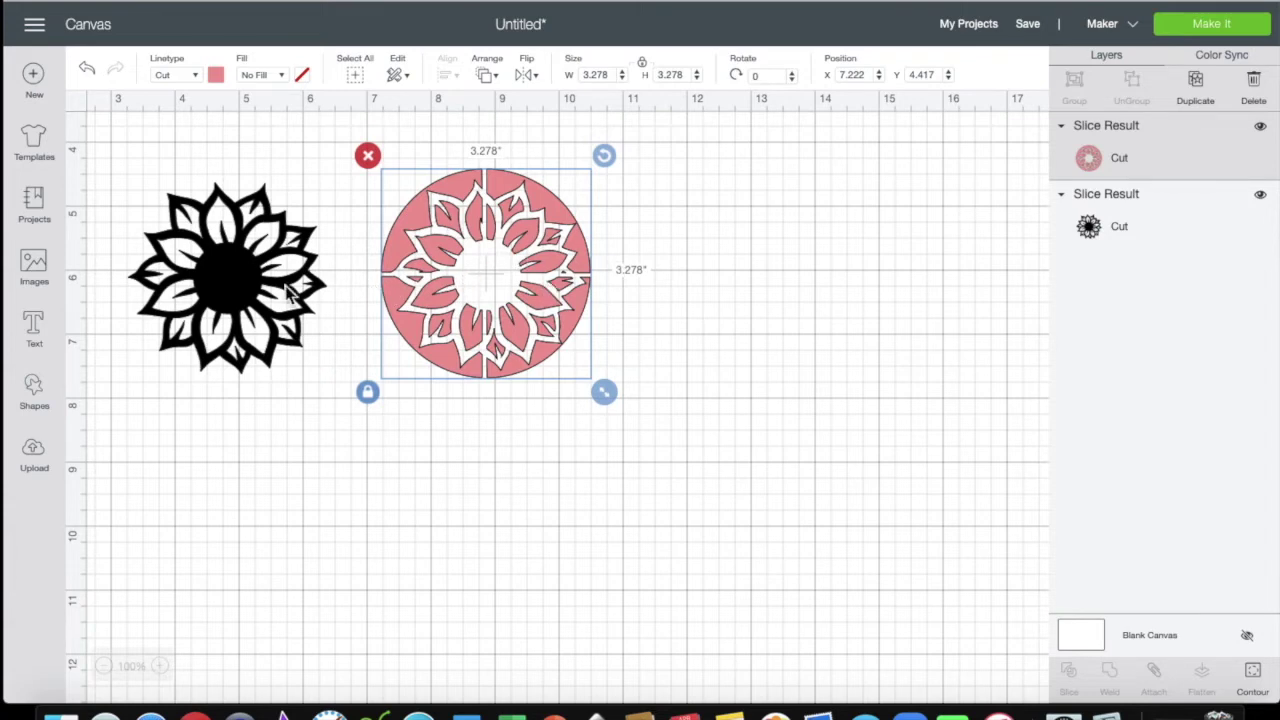
Add a square beside the pink circle and stretch it unproportionally to 4.861 by 7.042 in
{"action": "left_click", "coordinate": [53, 402]}
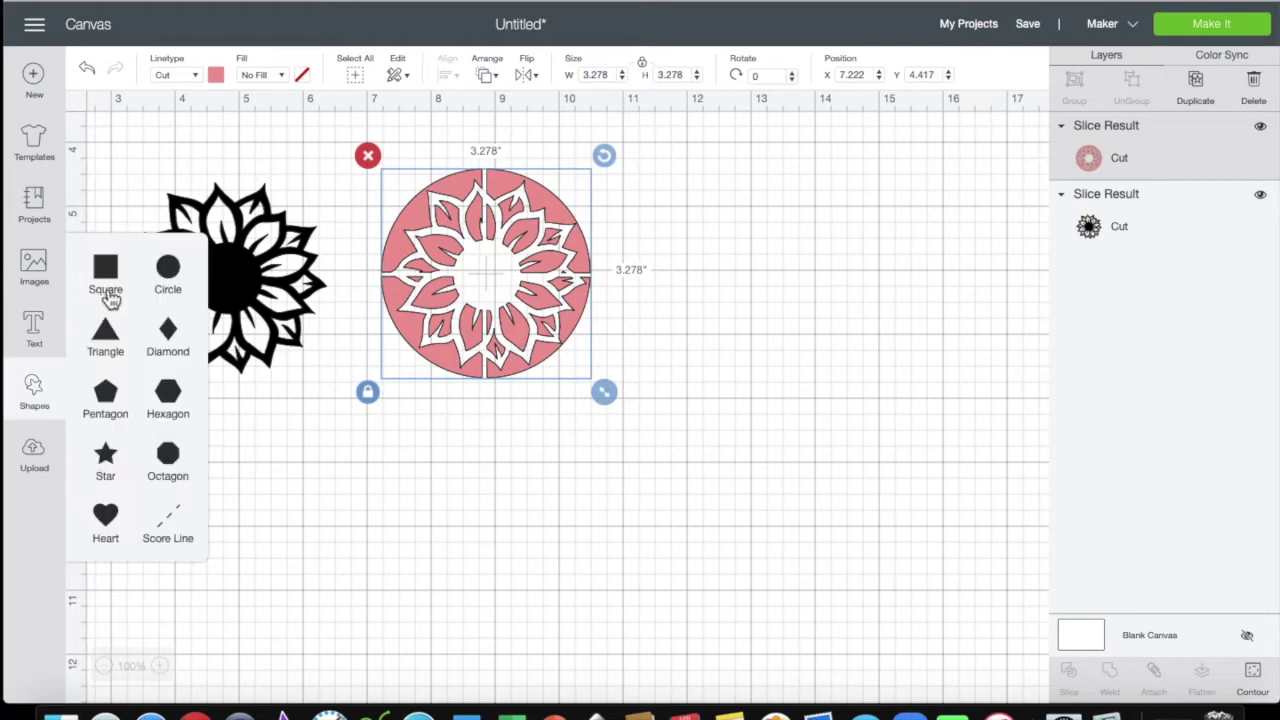
{"action": "left_click", "coordinate": [106, 280]}
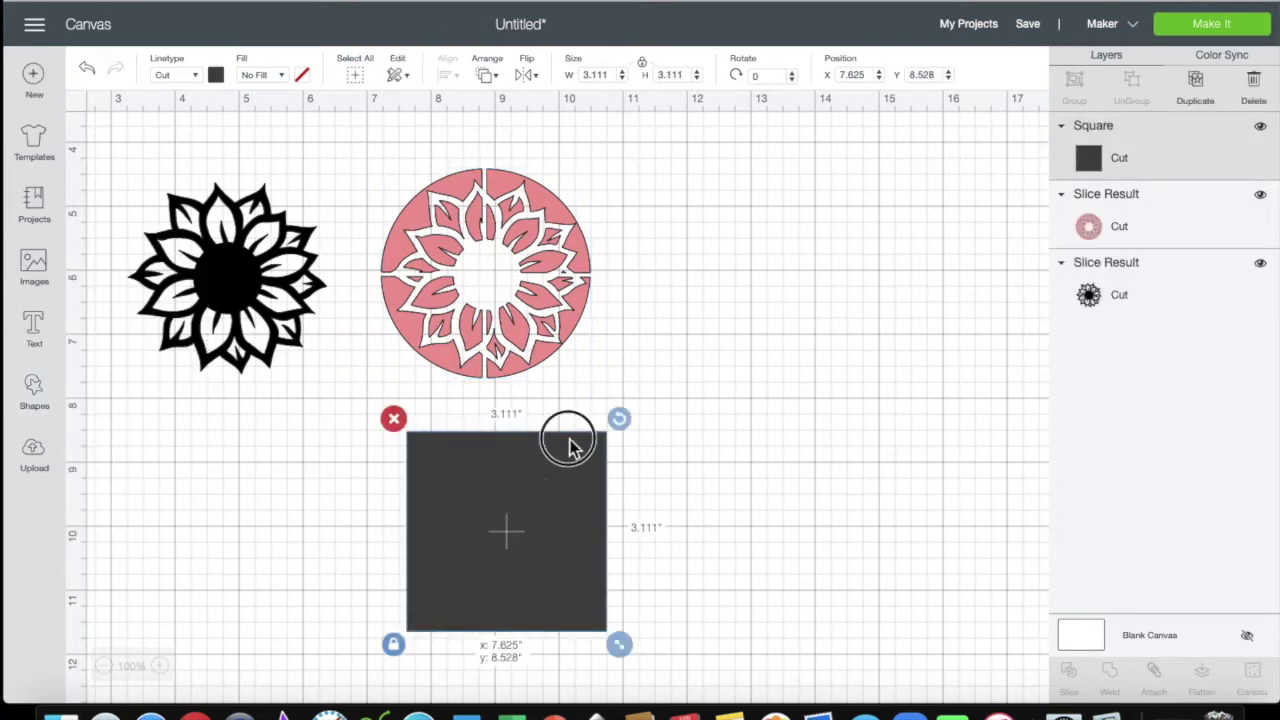
{"action": "left_click_drag", "start_coordinate": [571, 437], "coordinate": [760, 222]}
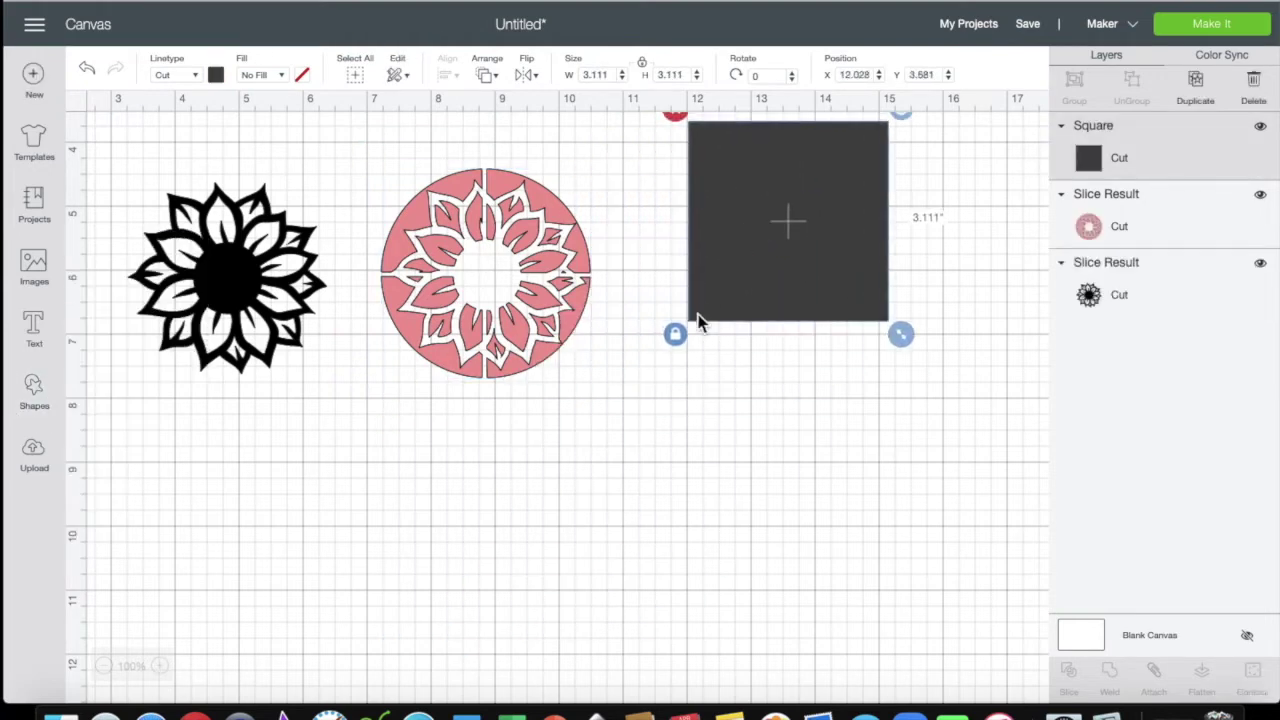
{"action": "left_click", "coordinate": [675, 334]}
{"action": "left_click_drag", "start_coordinate": [901, 335], "coordinate": [1000, 591]}
{"action": "left_click_drag", "start_coordinate": [946, 509], "coordinate": [897, 534]}
{"action": "left_click_drag", "start_coordinate": [965, 625], "coordinate": [978, 637]}
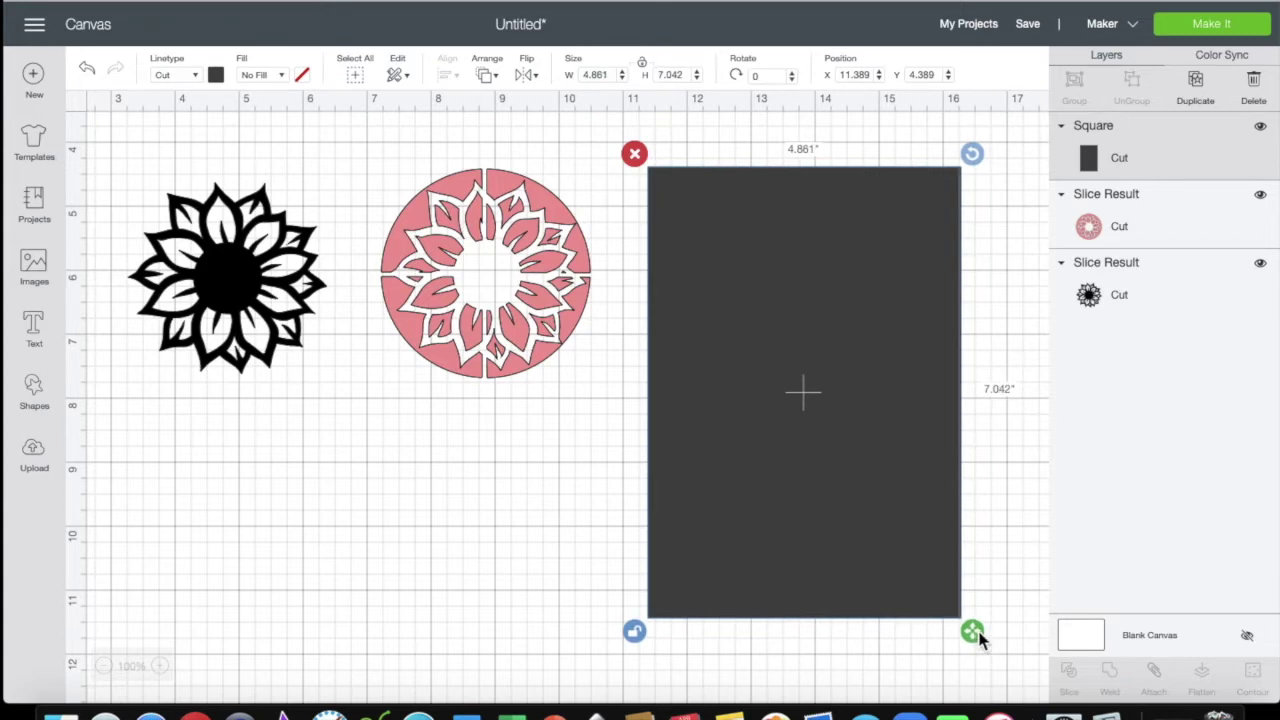
Color the rectangle light blue
{"action": "left_click", "coordinate": [216, 75]}
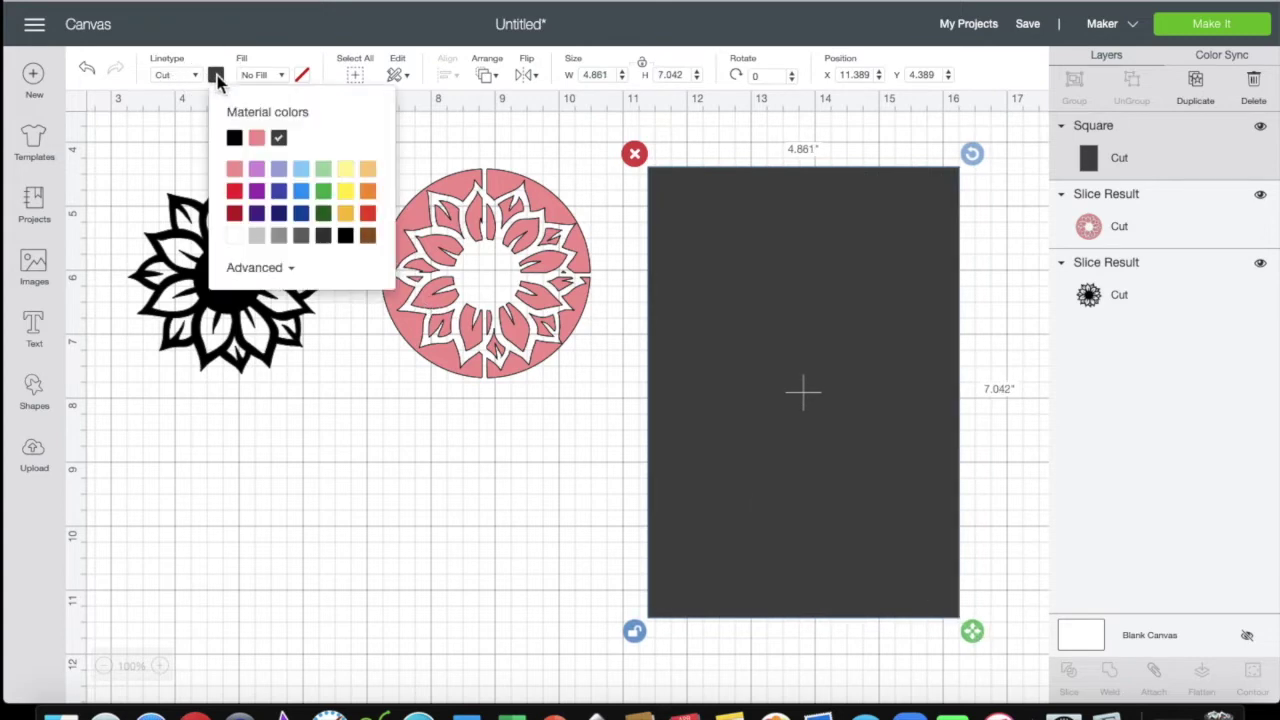
{"action": "left_click", "coordinate": [301, 170]}
{"action": "left_click", "coordinate": [400, 268]}
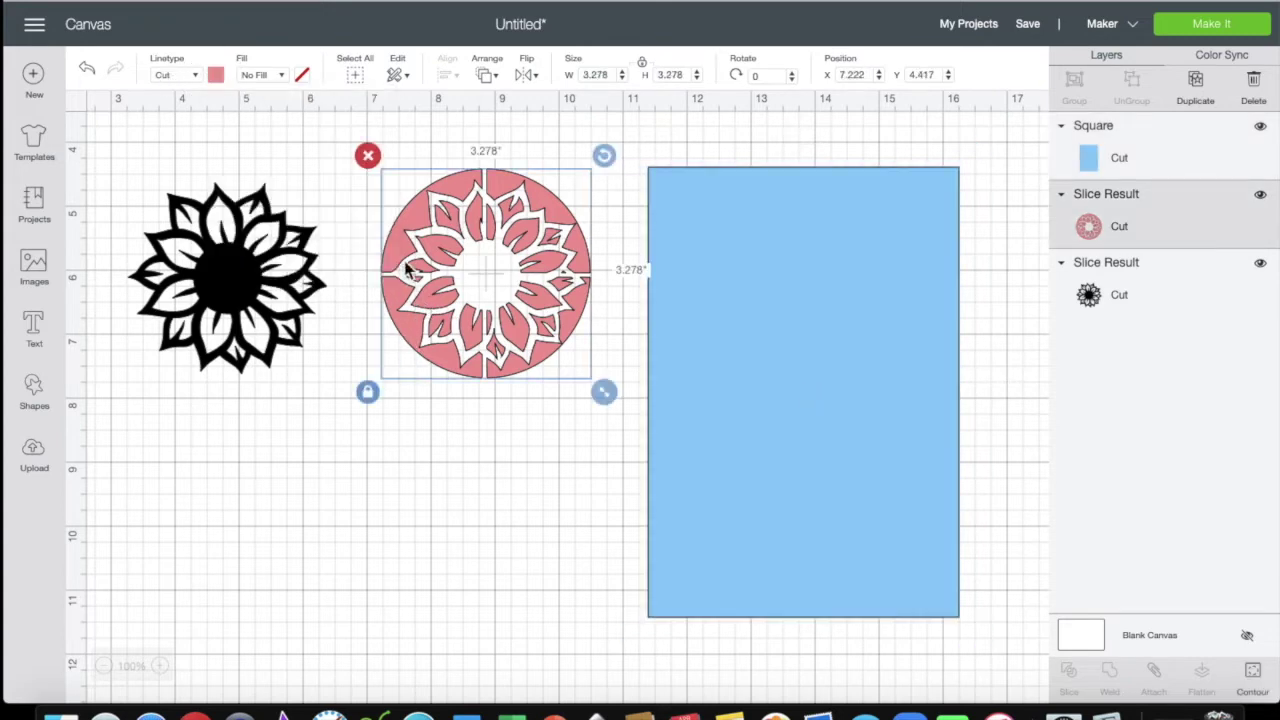
Place the pink flower circle on the blue rectangle, bring it to front, and slice
{"action": "left_click_drag", "start_coordinate": [398, 255], "coordinate": [722, 291]}
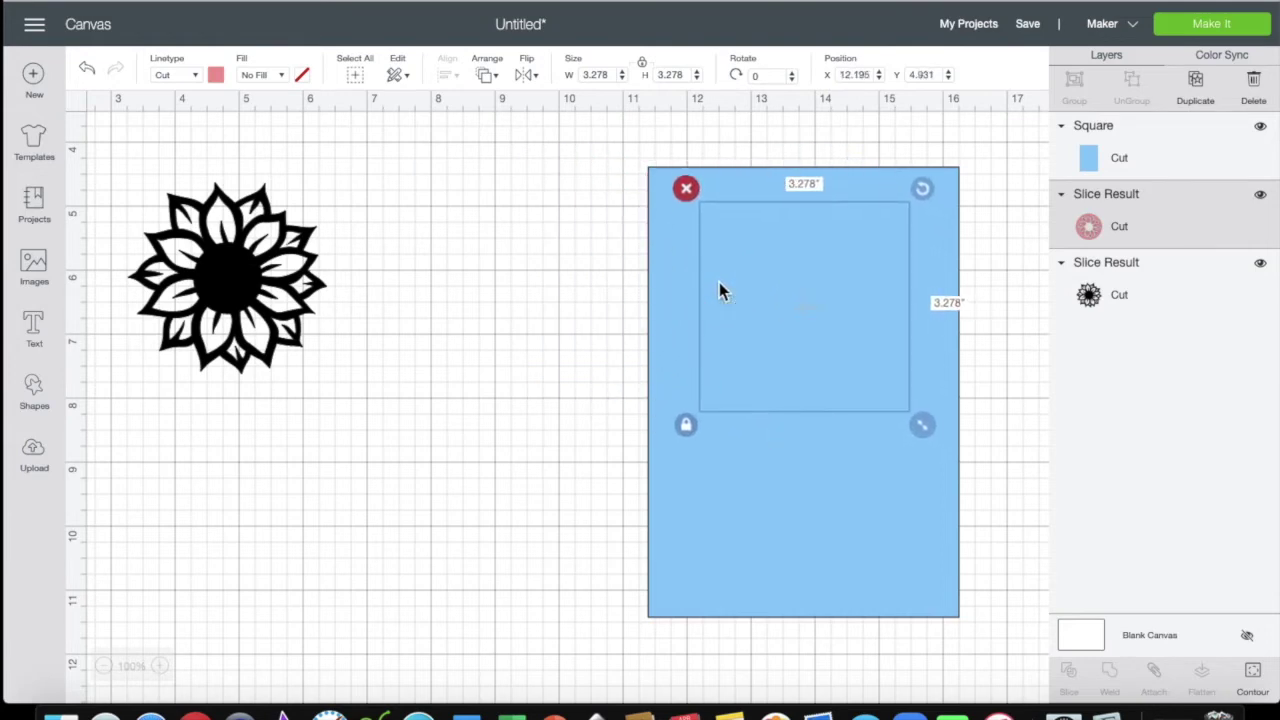
{"action": "left_click", "coordinate": [488, 75]}
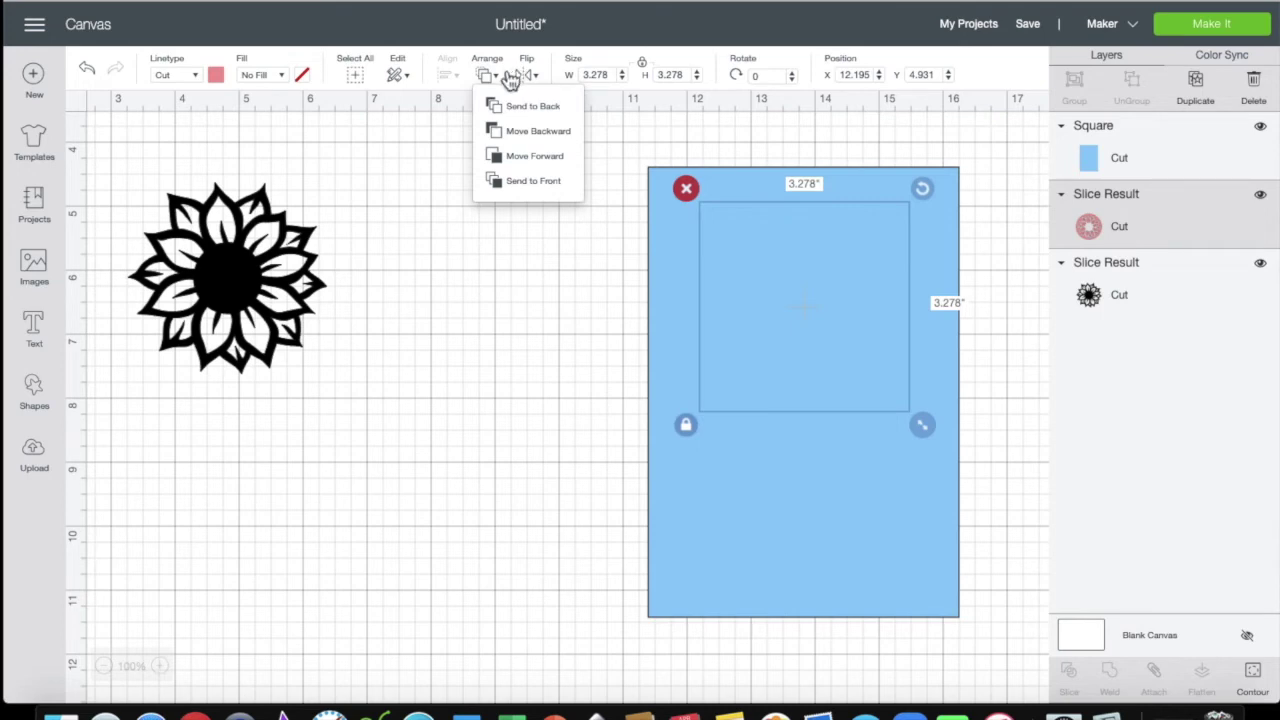
{"action": "left_click", "coordinate": [533, 180]}
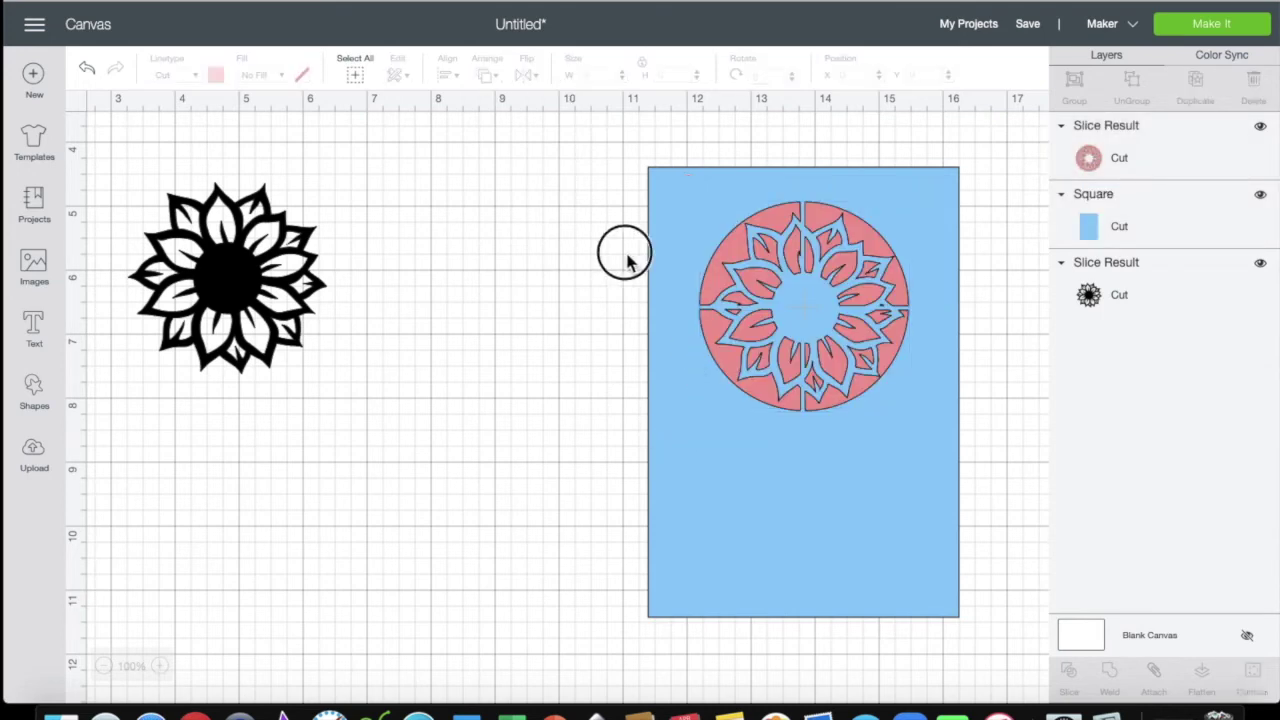
{"action": "left_click_drag", "start_coordinate": [623, 251], "coordinate": [851, 357]}
{"action": "left_click", "coordinate": [1069, 671]}
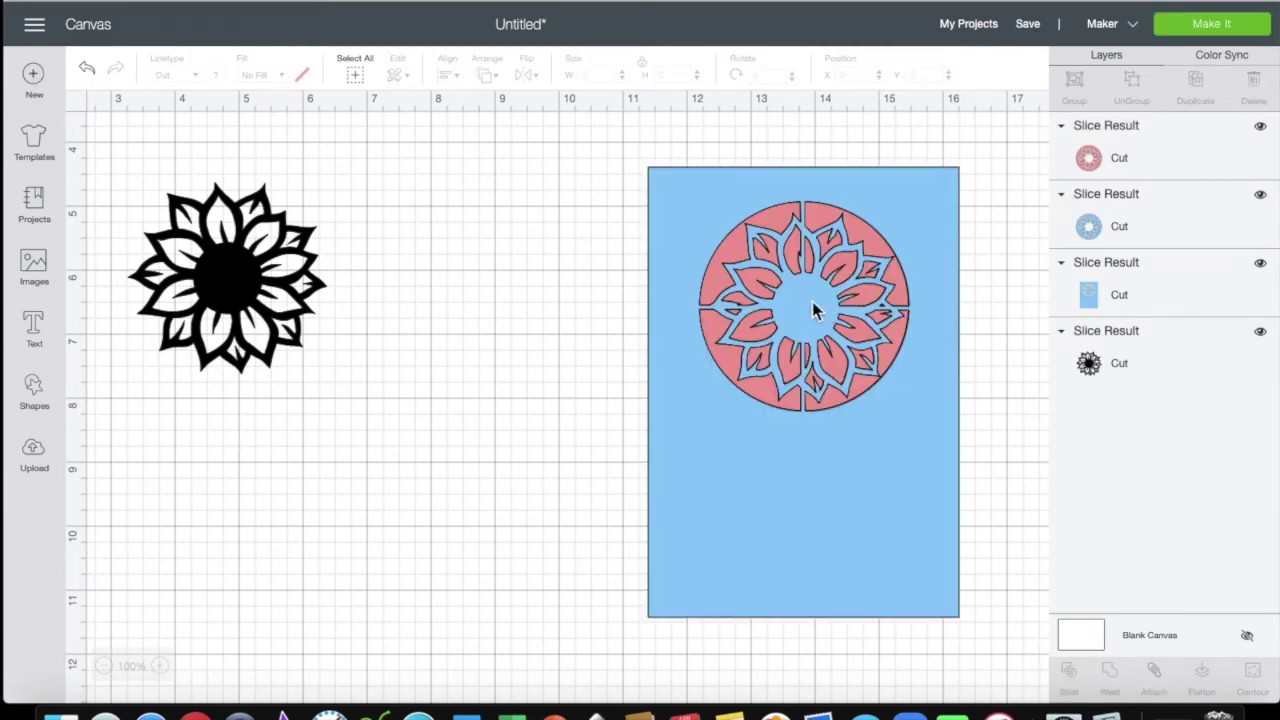
Delete the blue and pink circle leftovers and move the blue card front left
{"action": "left_click_drag", "start_coordinate": [812, 310], "coordinate": [284, 464]}
{"action": "left_click_drag", "start_coordinate": [810, 305], "coordinate": [380, 452]}
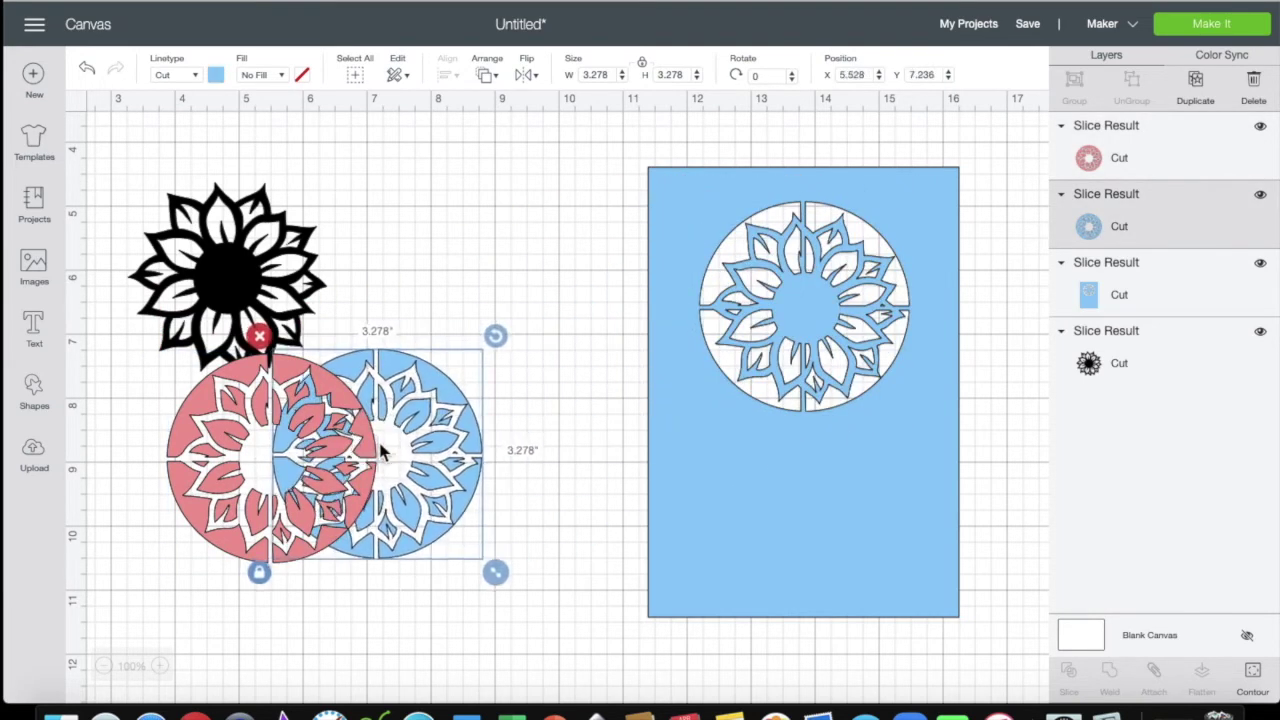
{"action": "left_click", "coordinate": [259, 335]}
{"action": "left_click", "coordinate": [262, 394]}
{"action": "left_click", "coordinate": [151, 341]}
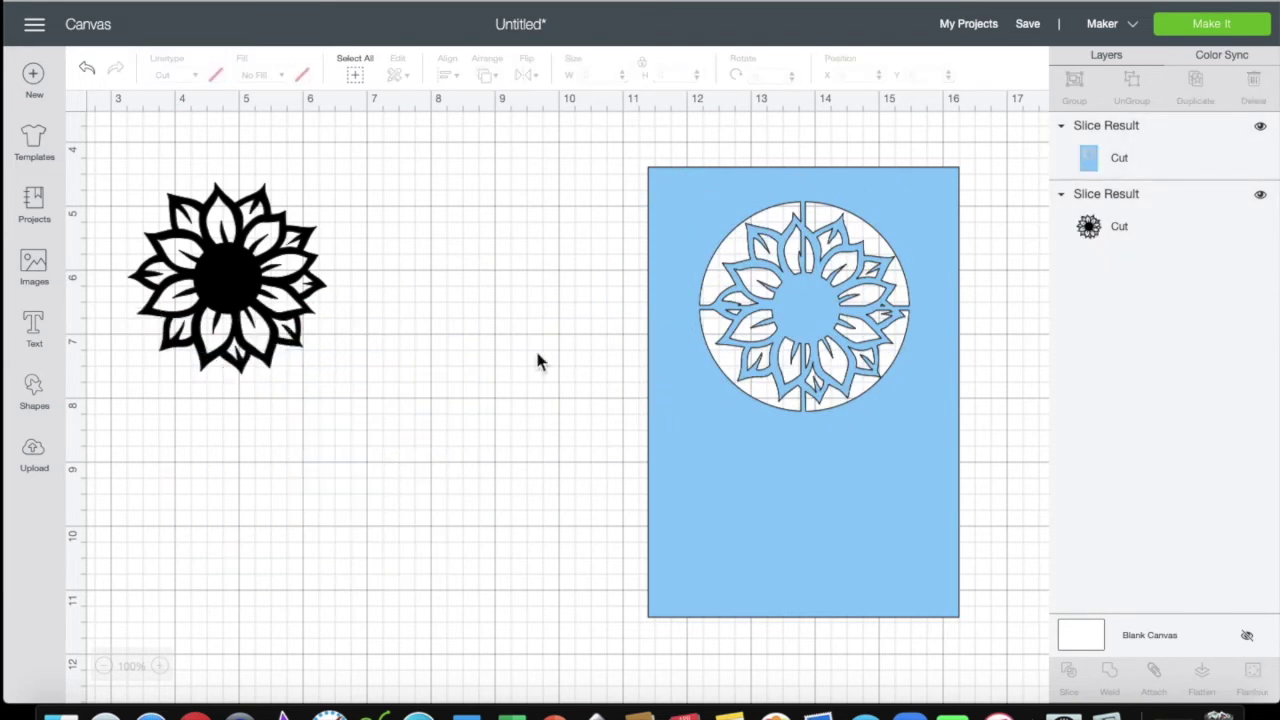
{"action": "left_click_drag", "start_coordinate": [742, 405], "coordinate": [470, 390]}
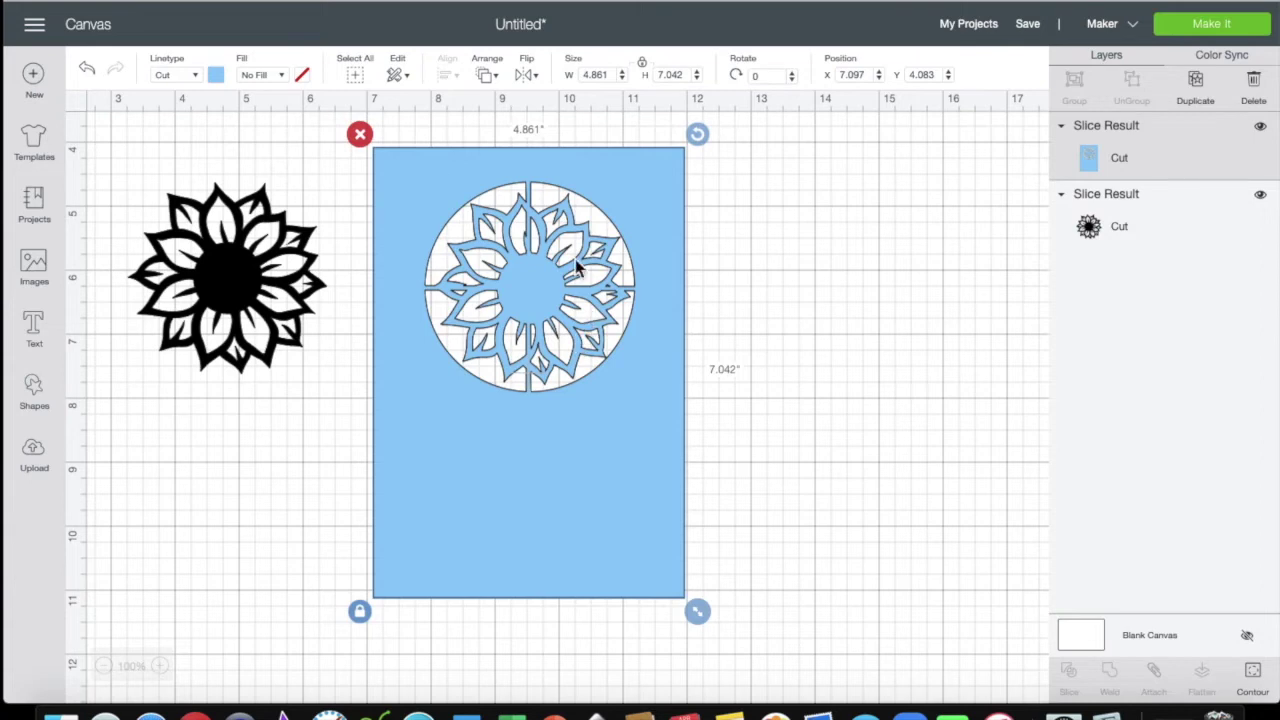
Nudge the black 3.117 by 3 in sunflower slightly left and up beside the blue card
{"action": "left_click_drag", "start_coordinate": [281, 300], "coordinate": [248, 318]}
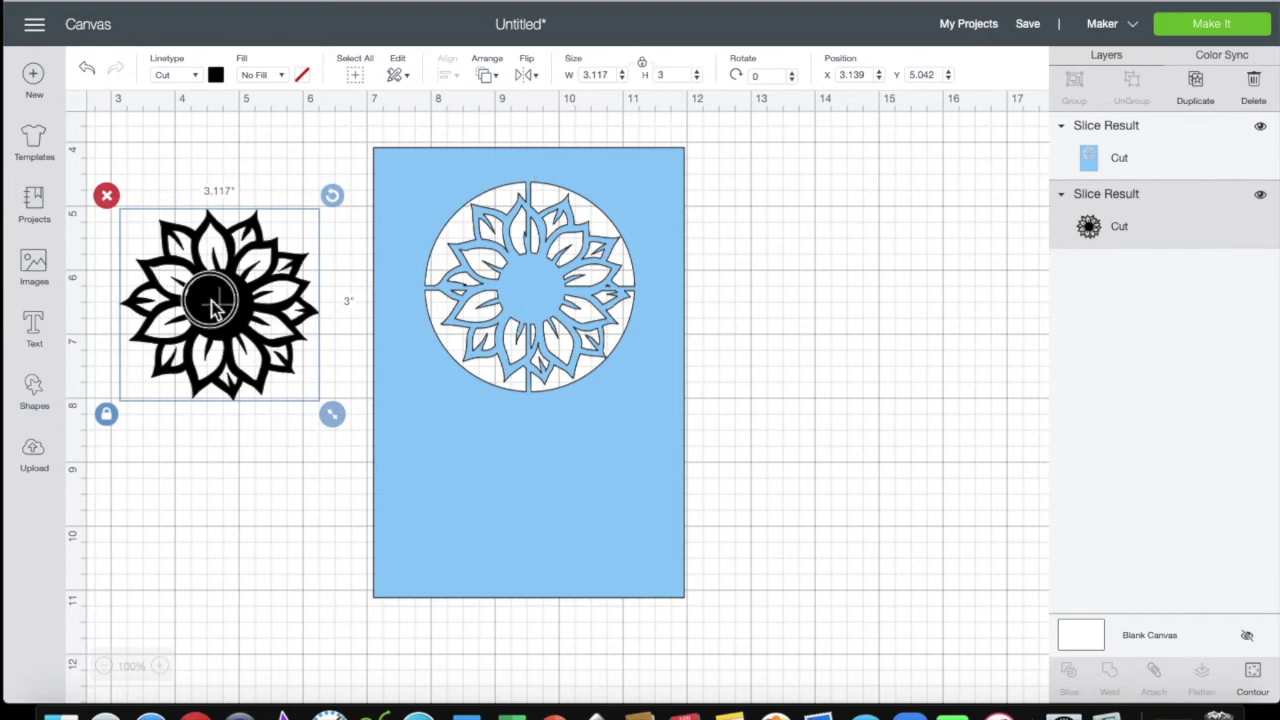
{"action": "mouse_move", "coordinate": [212, 305]}
{"action": "left_mouse_down"}
{"action": "mouse_move", "coordinate": [534, 280]}
{"action": "mouse_move", "coordinate": [206, 285]}
{"action": "left_mouse_up"}
Add a square and resize it to 4.333 by 6.625 in, centred over the blue card
{"action": "left_click", "coordinate": [50, 395]}
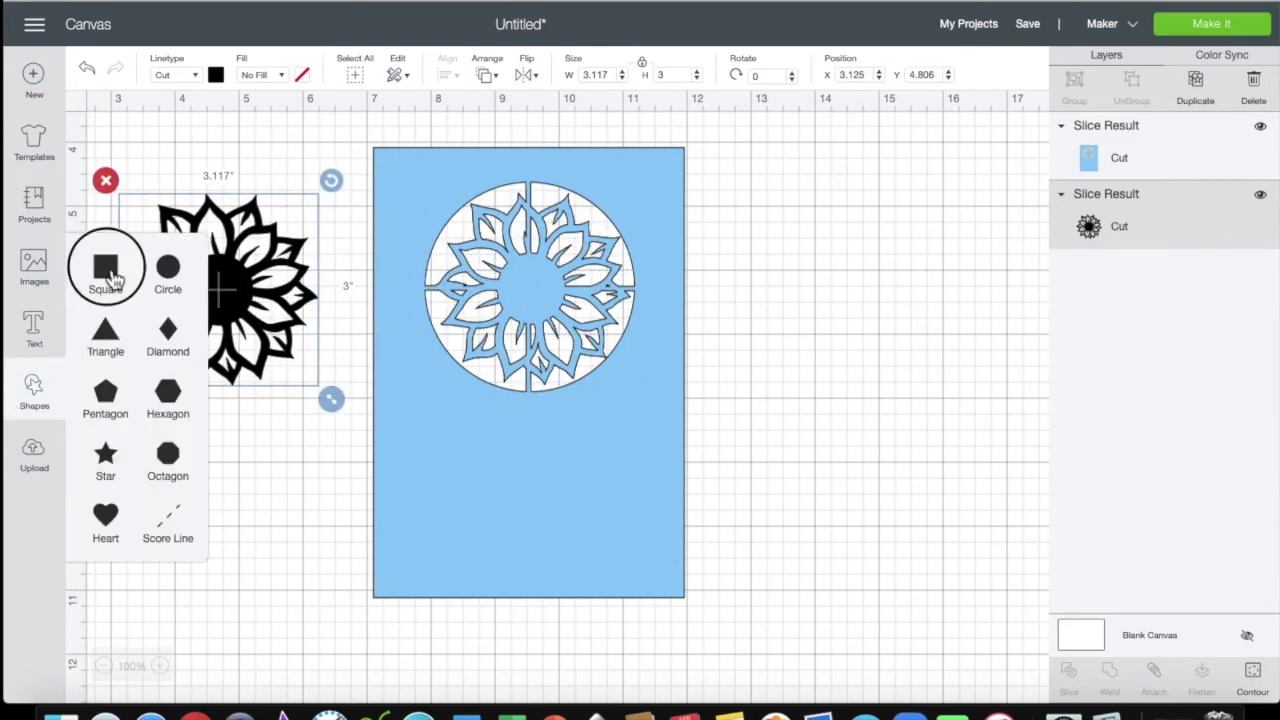
{"action": "left_click", "coordinate": [106, 270]}
{"action": "left_click", "coordinate": [279, 364]}
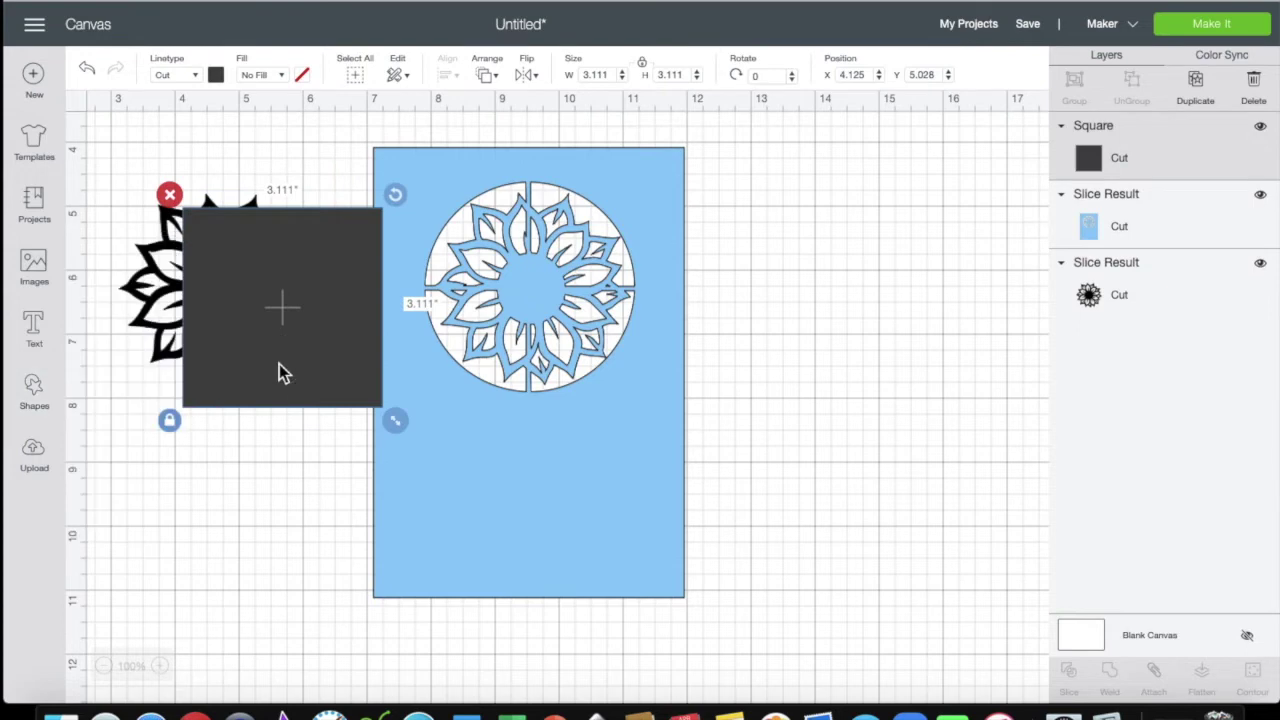
{"action": "left_click", "coordinate": [172, 424]}
{"action": "left_click_drag", "start_coordinate": [395, 422], "coordinate": [421, 550]}
{"action": "left_click_drag", "start_coordinate": [367, 475], "coordinate": [540, 440]}
{"action": "left_click_drag", "start_coordinate": [652, 509], "coordinate": [704, 599]}
{"action": "left_click_drag", "start_coordinate": [623, 560], "coordinate": [598, 561]}
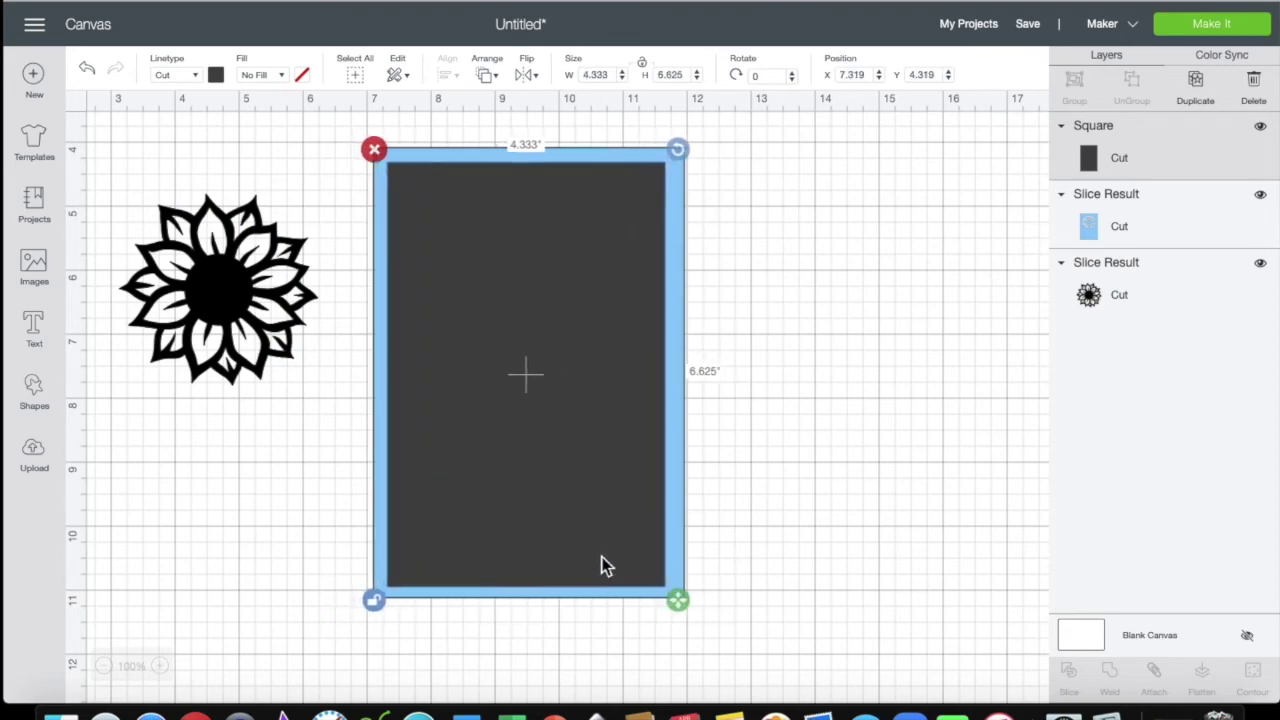
Color the rectangle pink and send it behind the blue card
{"action": "left_click", "coordinate": [215, 76]}
{"action": "left_click", "coordinate": [235, 169]}
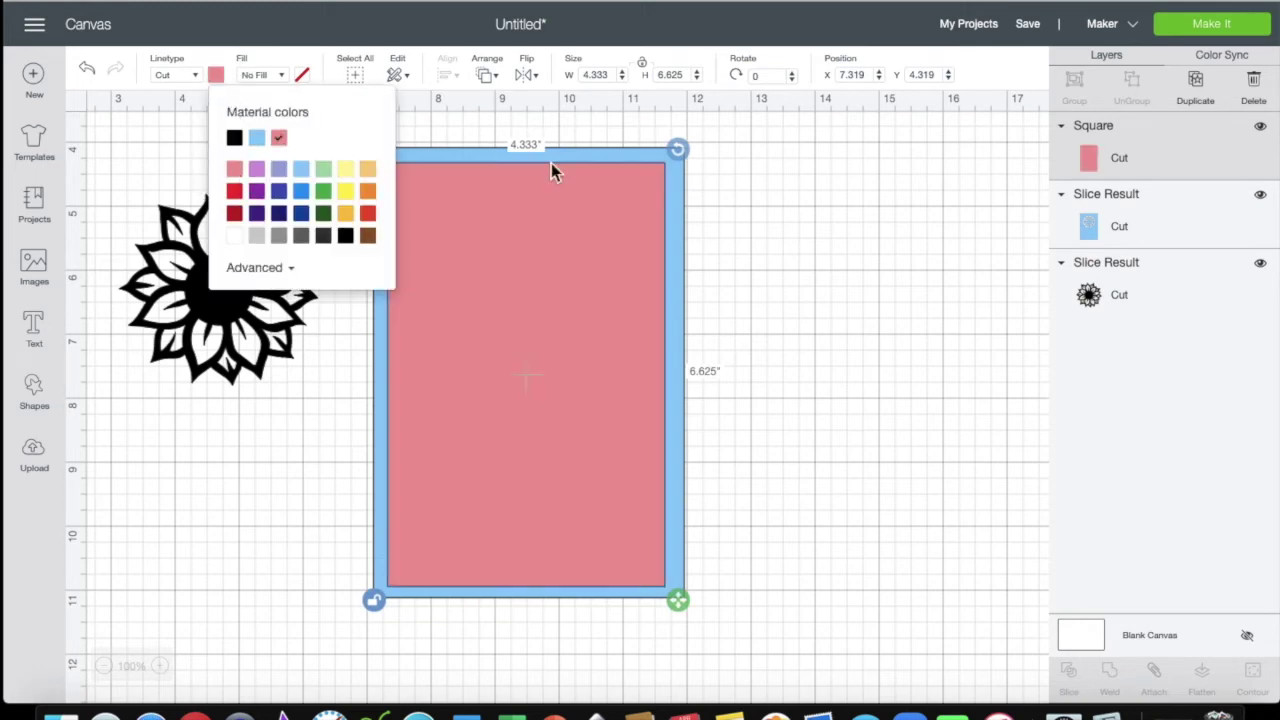
{"action": "left_click", "coordinate": [490, 77]}
{"action": "left_click", "coordinate": [518, 104]}
{"action": "left_click", "coordinate": [783, 230]}
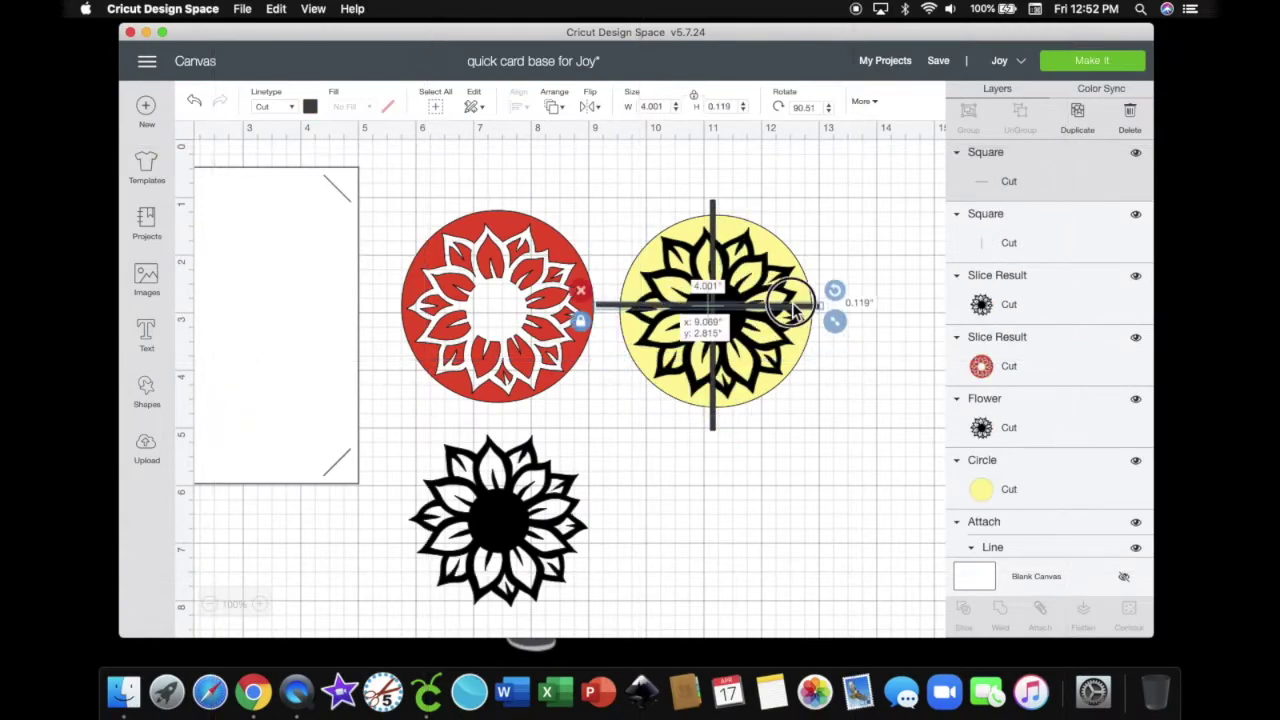
Add centre-aligned text 'Thinking of you' and move it under the sunflower on the card
{"action": "left_click", "coordinate": [712, 215], "text": "shift"}
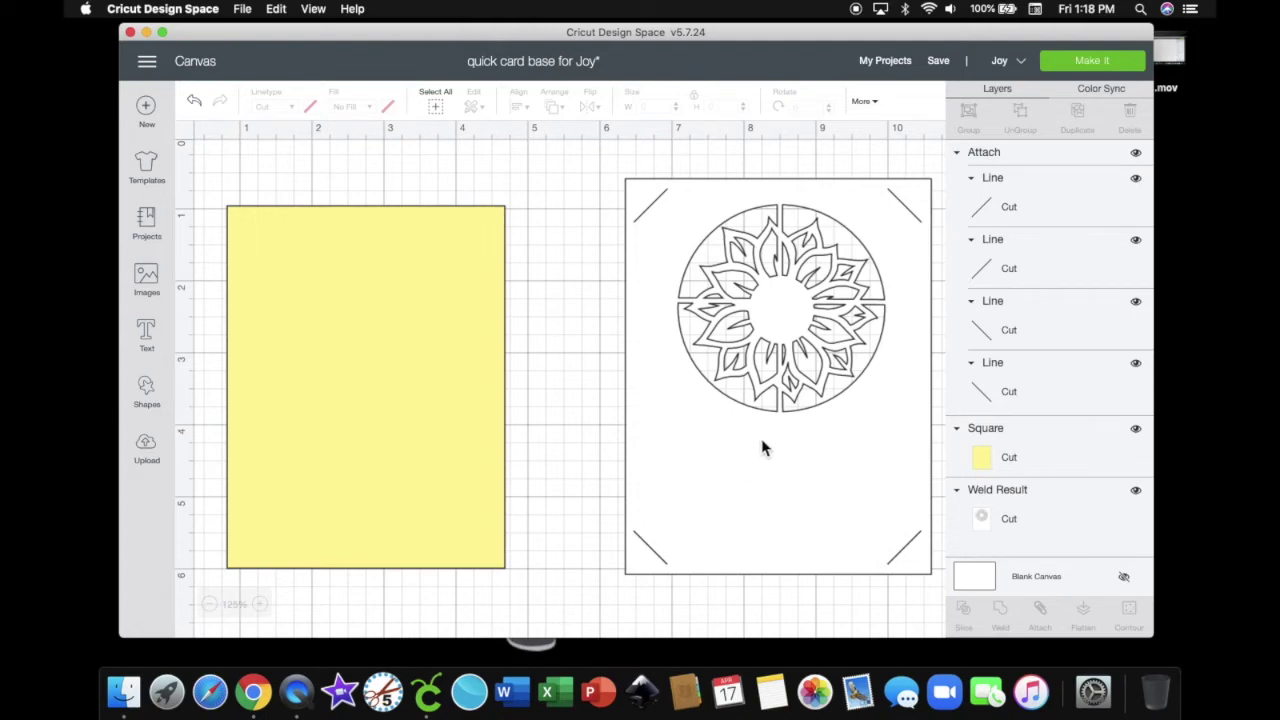
{"action": "left_click", "coordinate": [150, 340]}
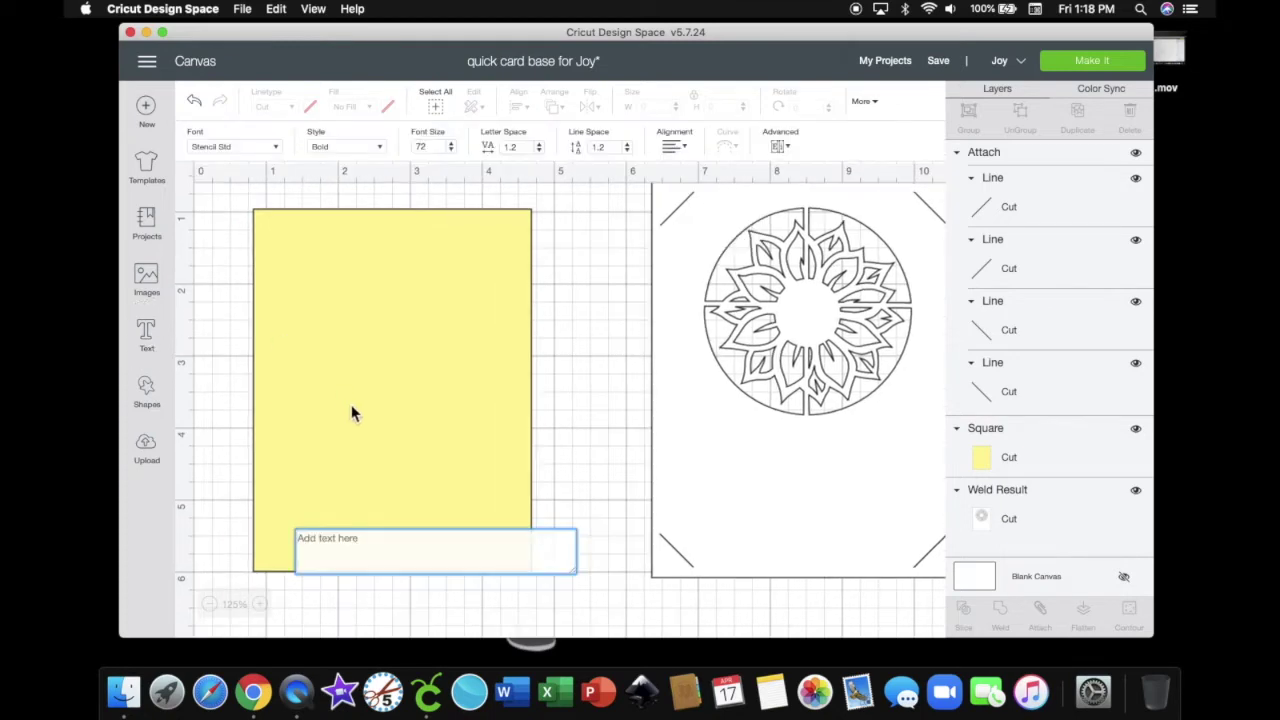
{"action": "type", "text": "Th"}
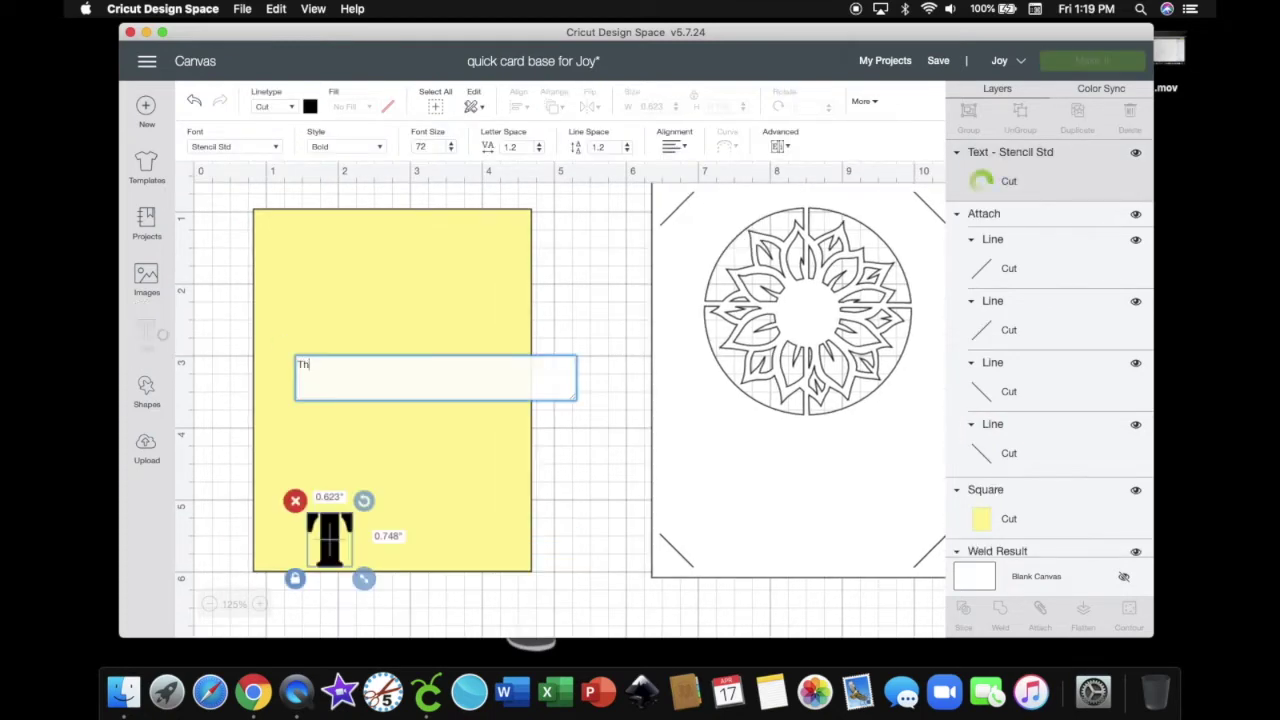
{"action": "type", "text": "inking "}
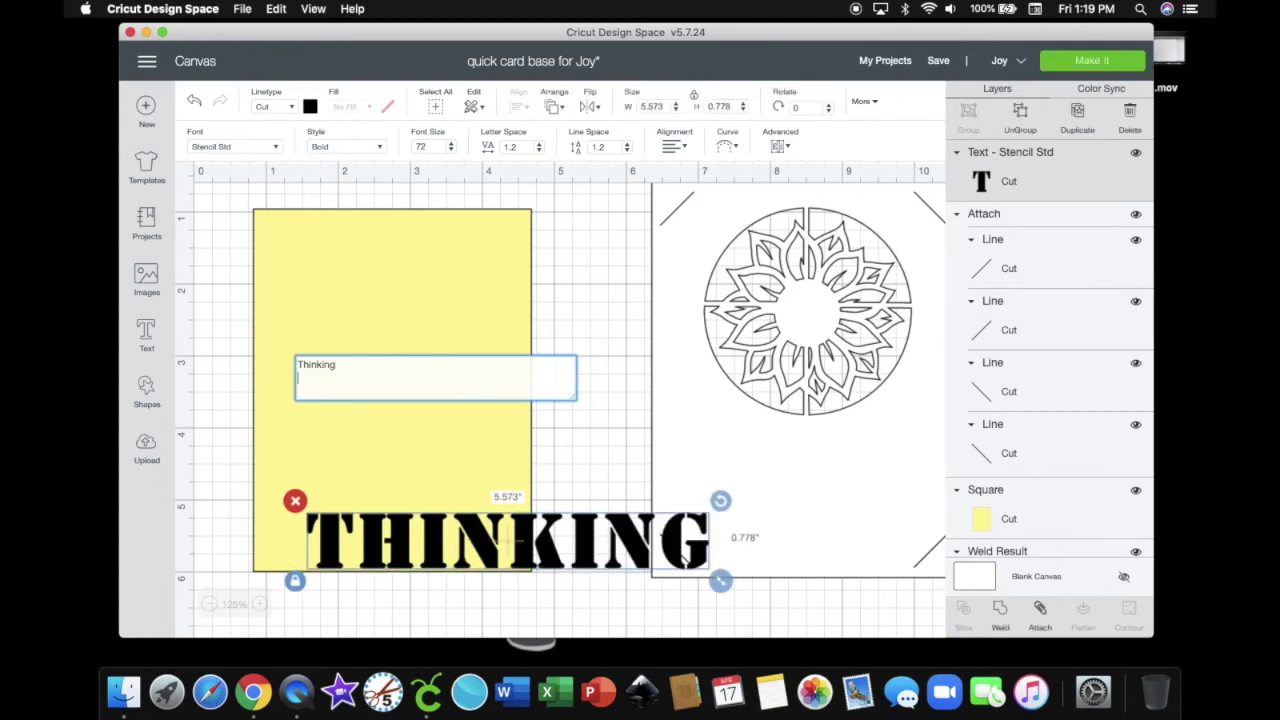
{"action": "type", "text": "of you"}
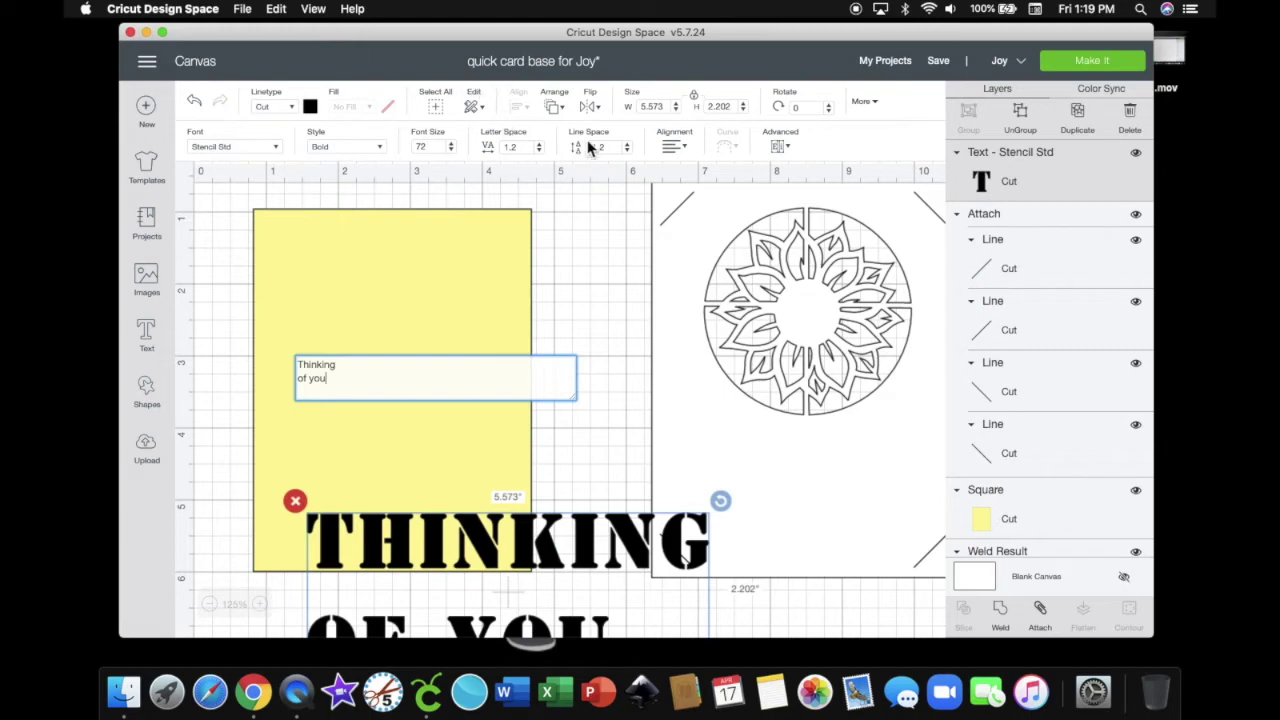
{"action": "left_click", "coordinate": [672, 147]}
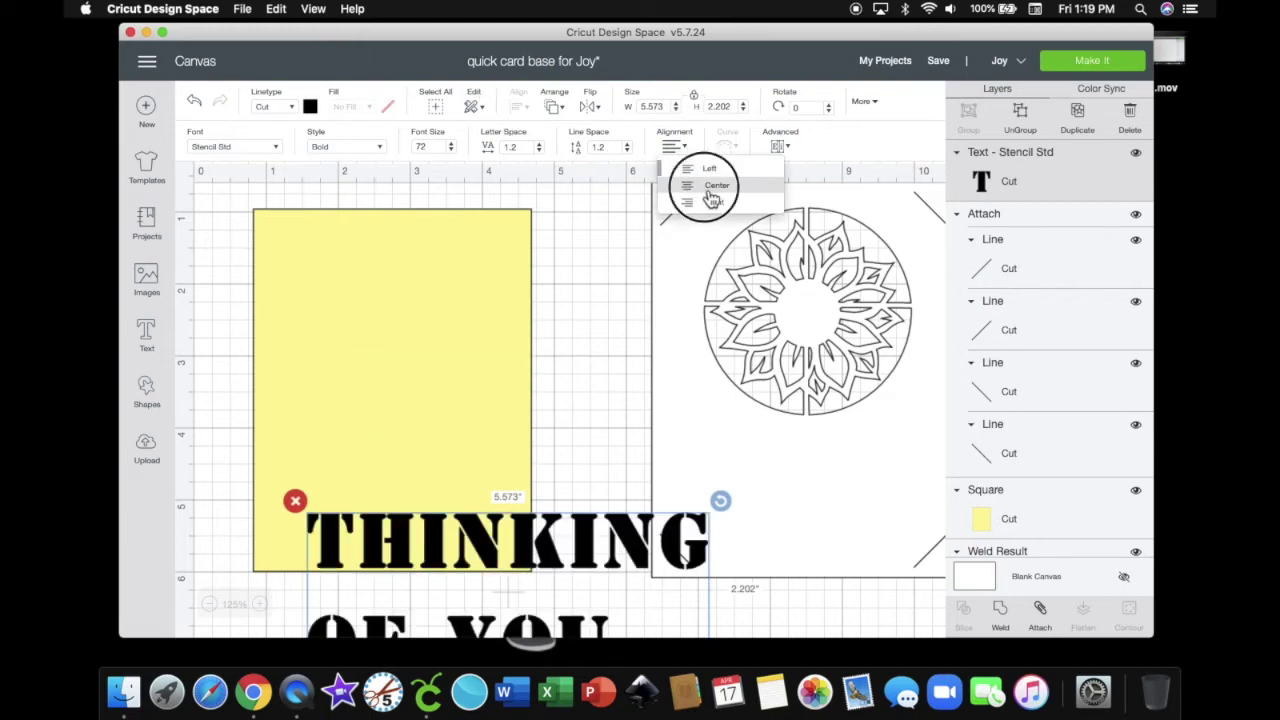
{"action": "left_click", "coordinate": [697, 182]}
{"action": "left_click_drag", "start_coordinate": [558, 555], "coordinate": [575, 410]}
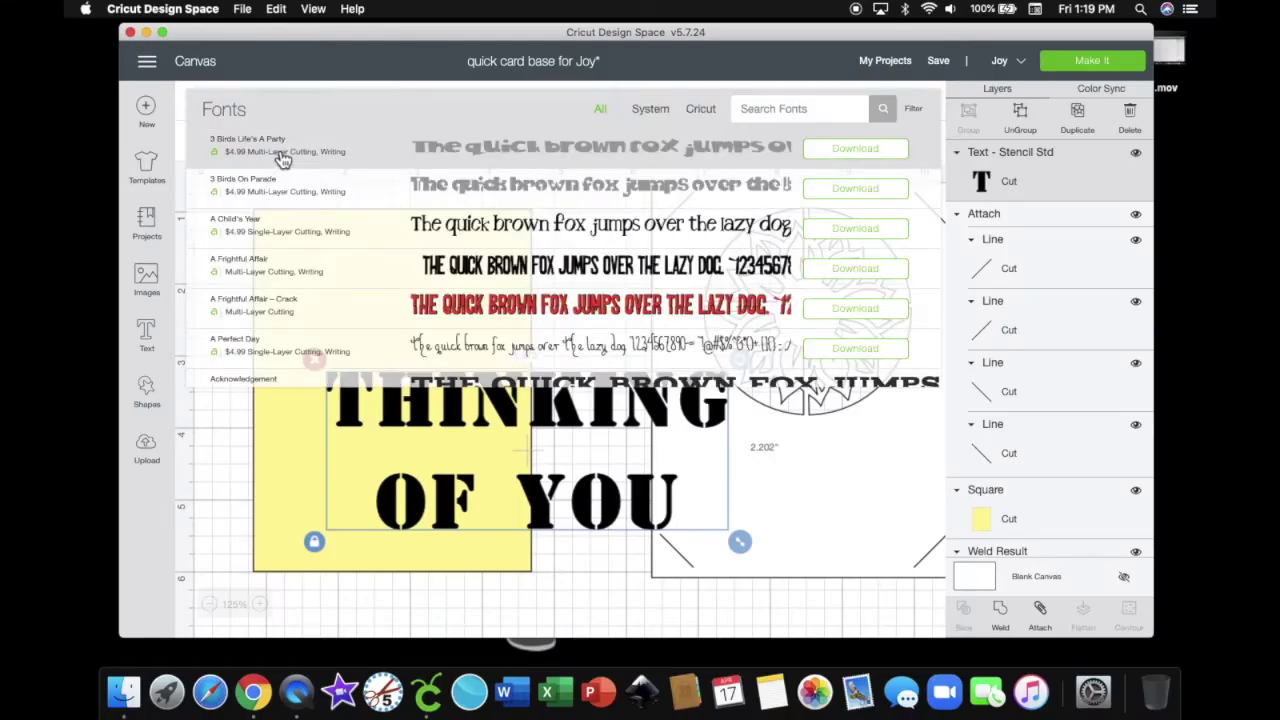
Search fonts for 'stencil' and apply the XXII ARMY font to the text
{"action": "scroll", "coordinate": [430, 265], "scroll_direction": "down", "scroll_amount": 3}
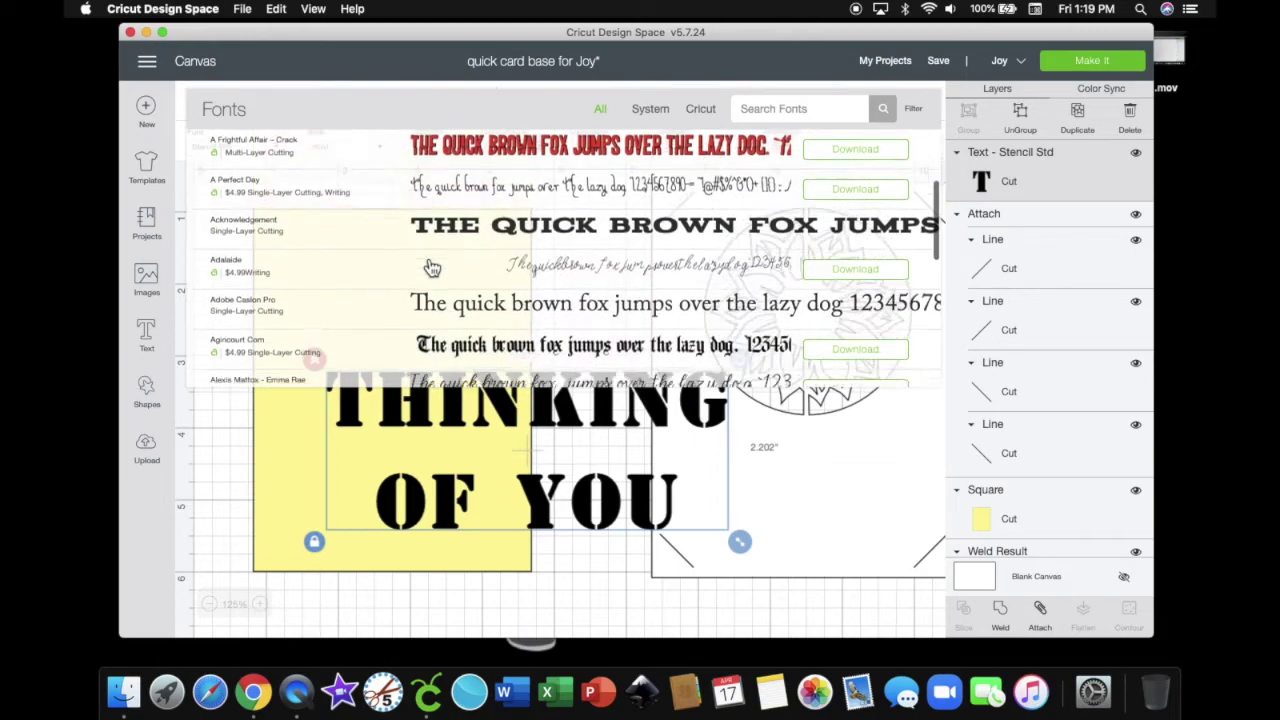
{"action": "scroll", "coordinate": [430, 265], "scroll_direction": "up", "scroll_amount": 3}
{"action": "scroll", "coordinate": [430, 265], "scroll_direction": "down", "scroll_amount": 5}
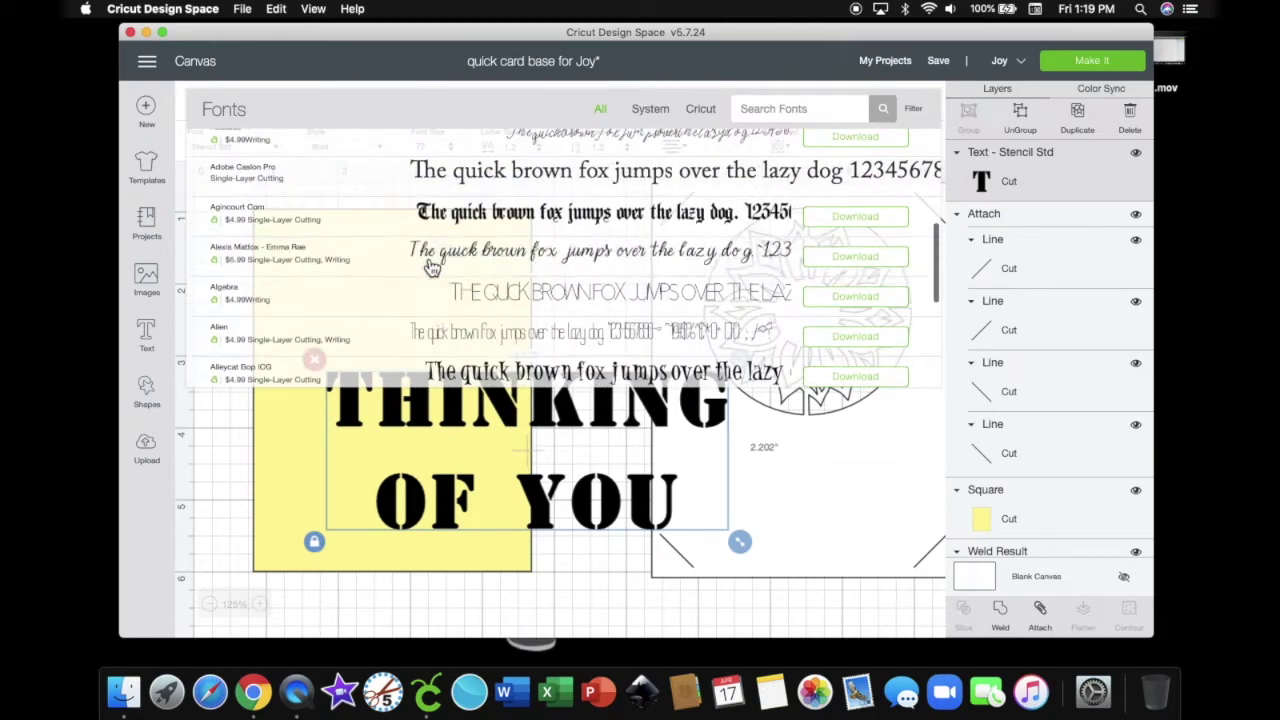
{"action": "left_click", "coordinate": [768, 108]}
{"action": "type", "text": "stencil"}
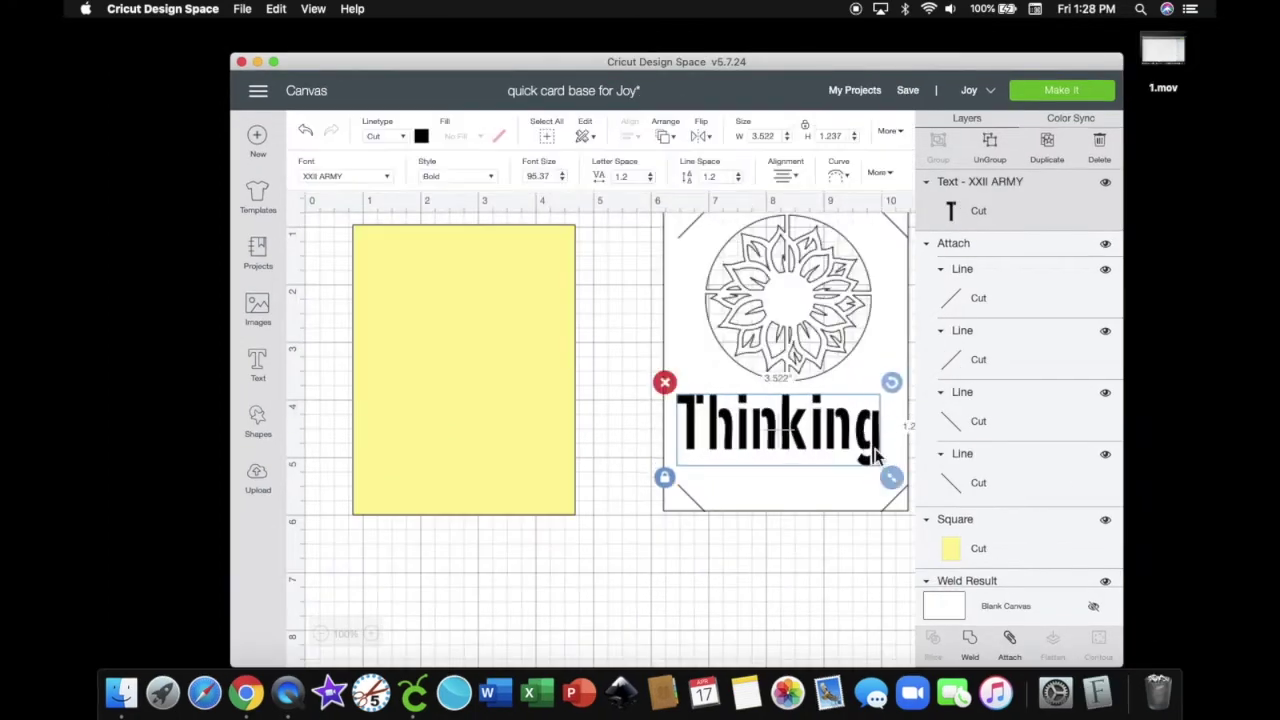
{"action": "type", "text": "of you"}
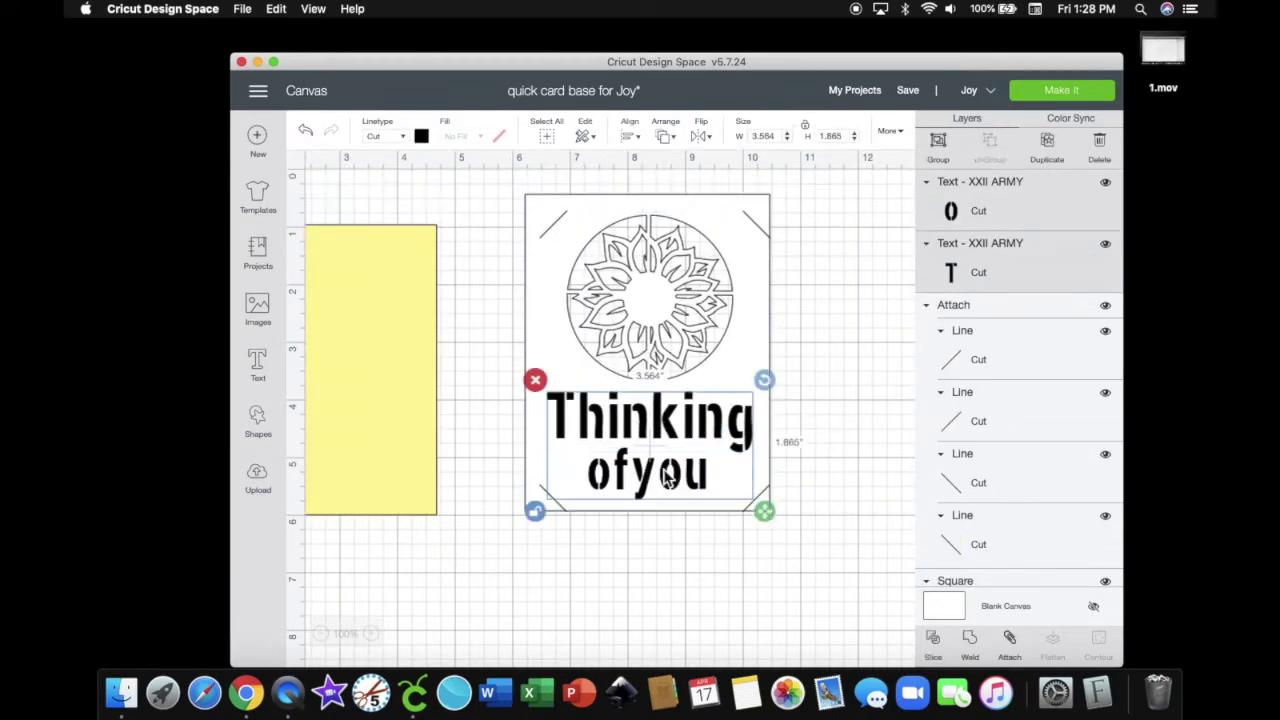
Weld the 'Thinking of you' letters and slice them out of the card front
{"action": "left_click", "coordinate": [681, 537]}
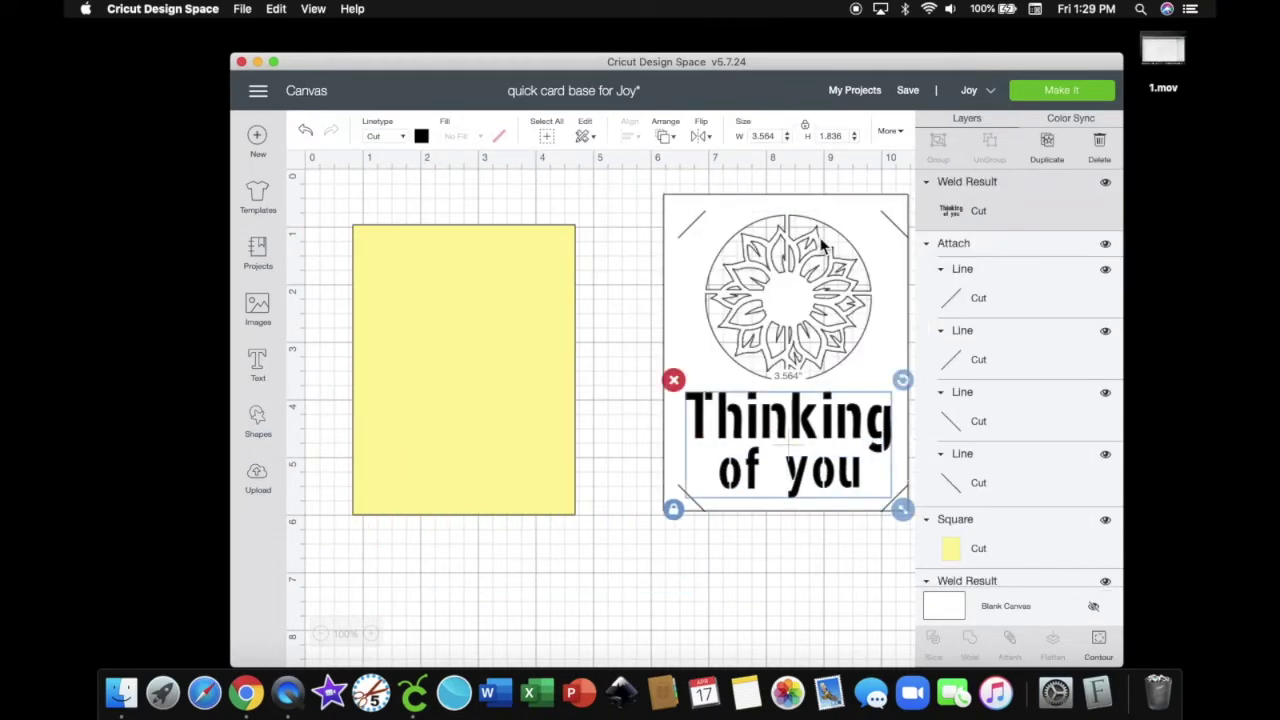
{"action": "left_click", "coordinate": [886, 255]}
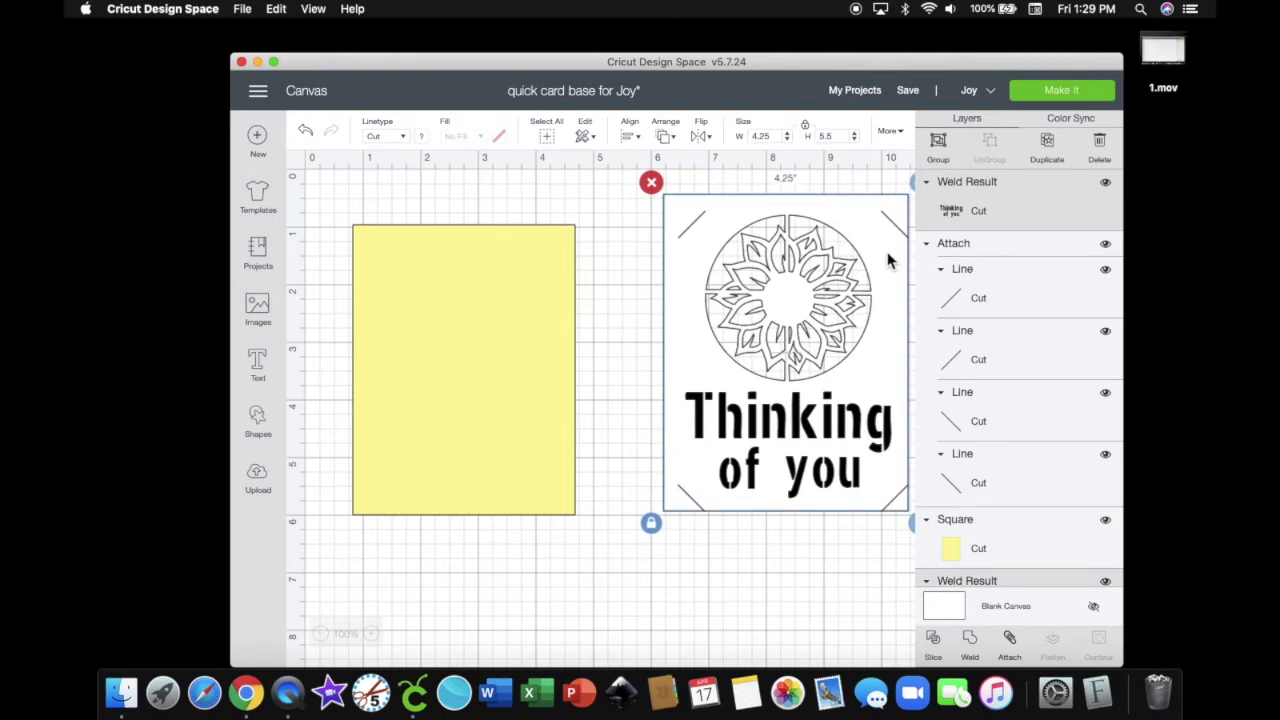
{"action": "left_click", "coordinate": [938, 660]}
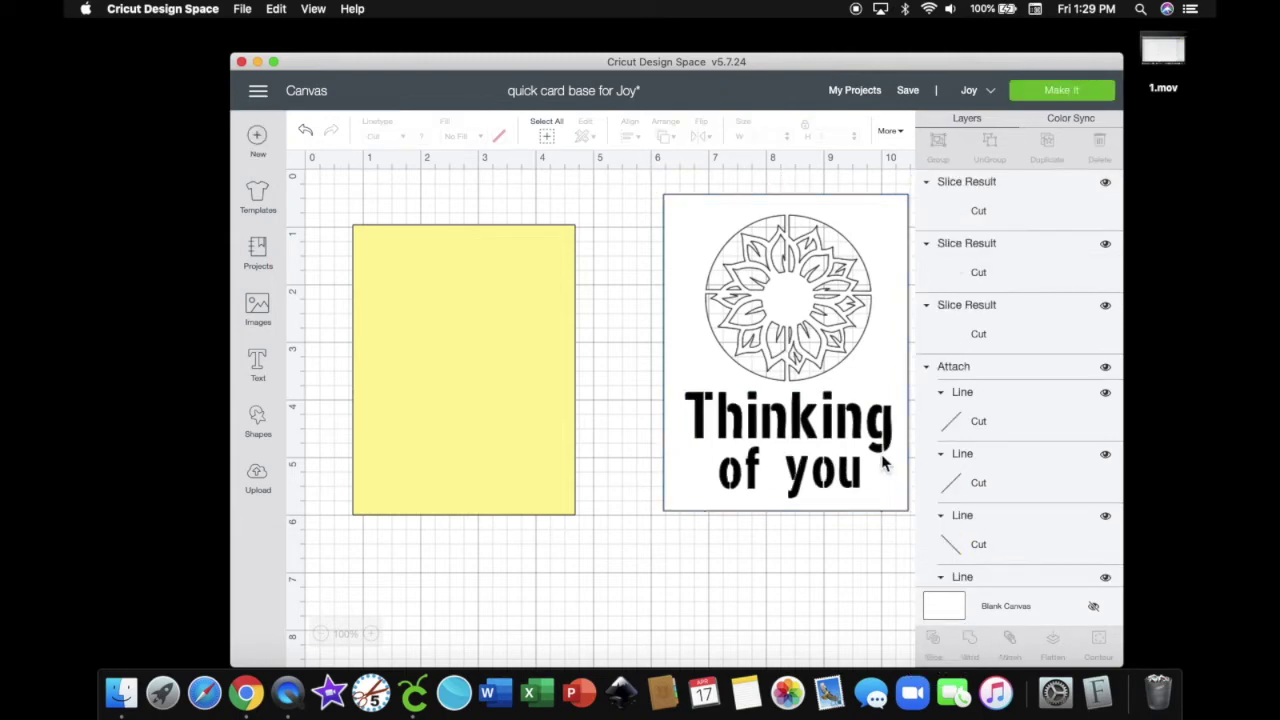
Move the two leftover text pieces off the card and delete them
{"action": "left_click_drag", "start_coordinate": [830, 425], "coordinate": [830, 617]}
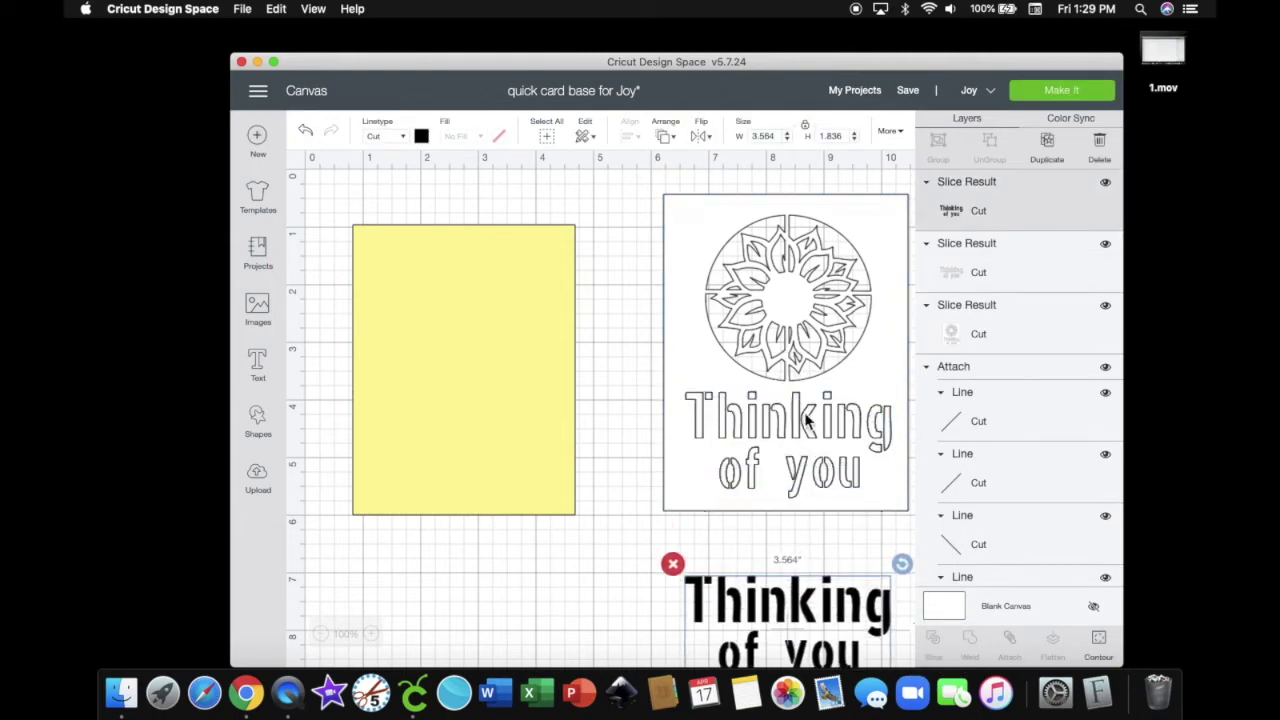
{"action": "left_click_drag", "start_coordinate": [808, 423], "coordinate": [815, 620]}
{"action": "left_click", "coordinate": [678, 562]}
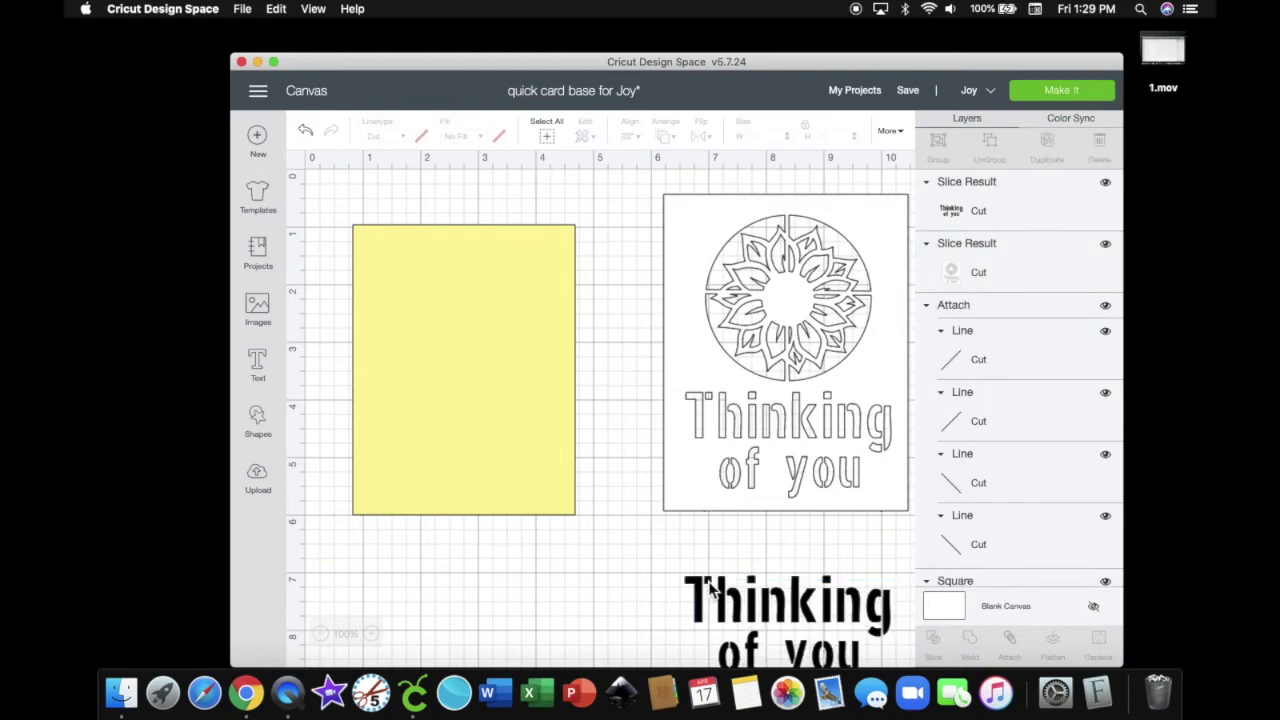
{"action": "left_click", "coordinate": [710, 590]}
{"action": "left_click", "coordinate": [672, 563]}
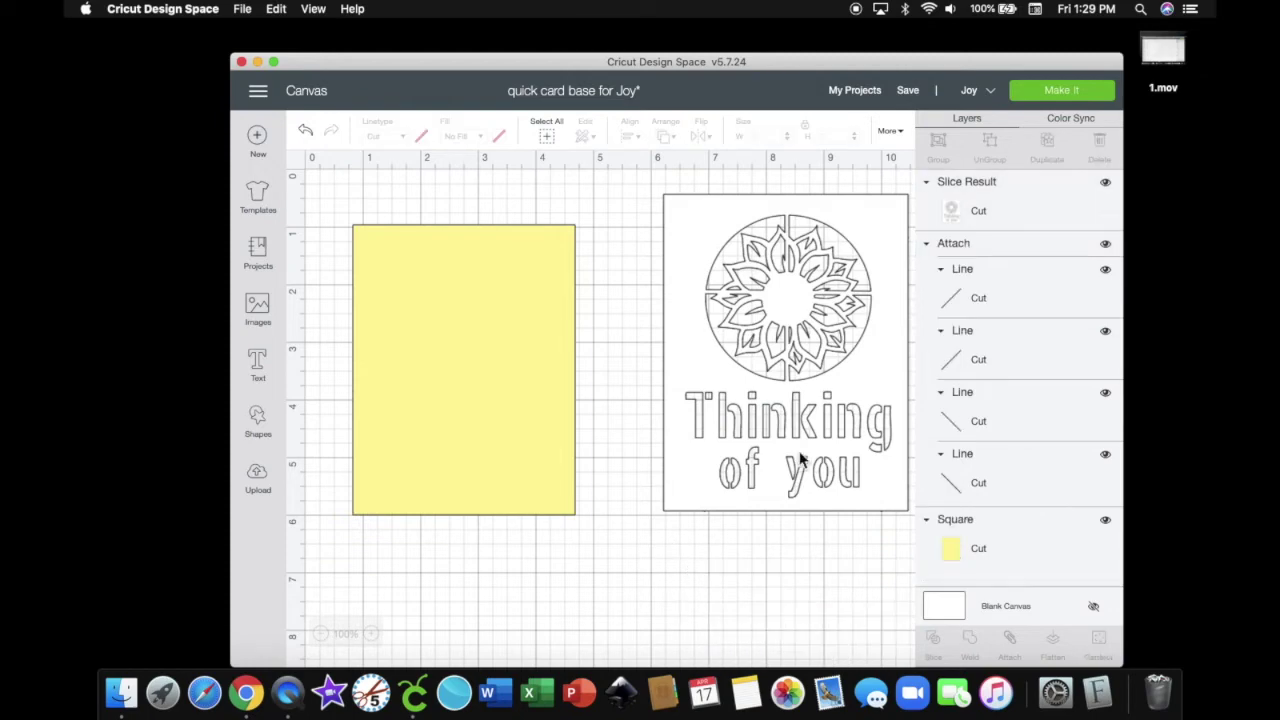
{"action": "left_click", "coordinate": [986, 298]}
Select the four corner slit lines and bring them in front of the card
{"action": "left_click", "coordinate": [1006, 362], "text": "shift"}
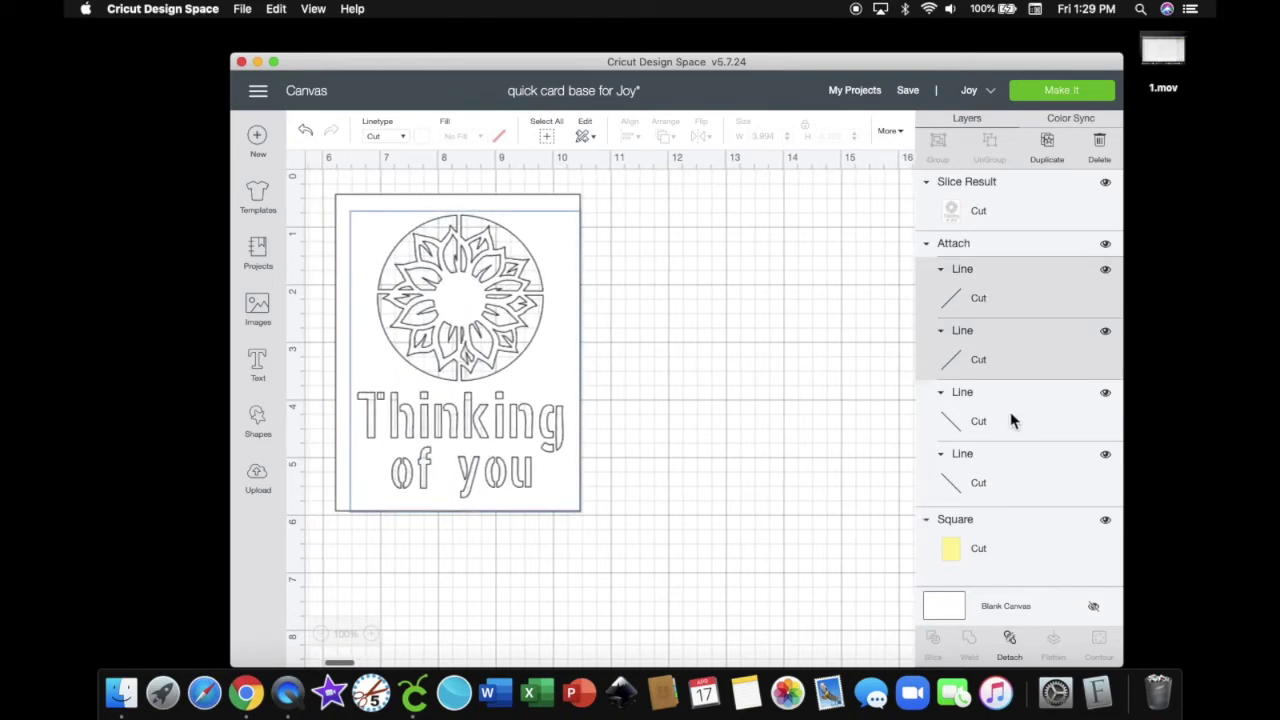
{"action": "left_click", "coordinate": [1012, 421], "text": "shift"}
{"action": "left_click", "coordinate": [1017, 484], "text": "shift"}
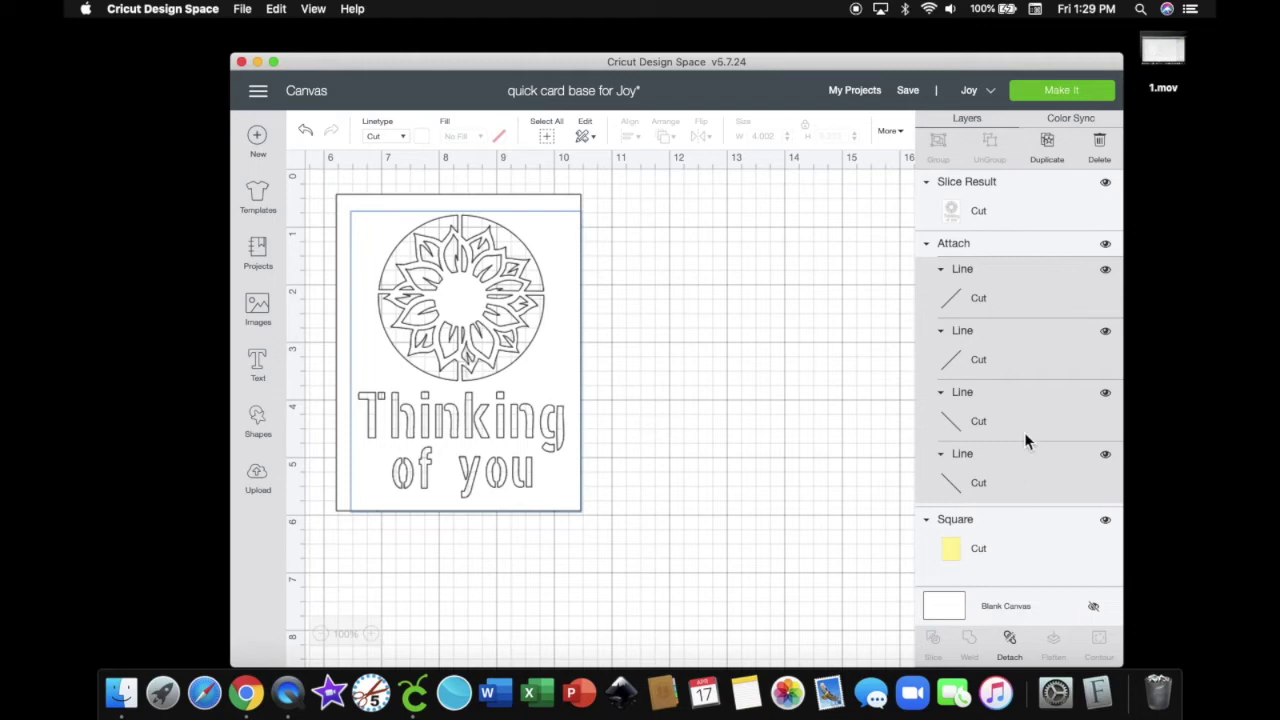
{"action": "left_click", "coordinate": [1042, 248]}
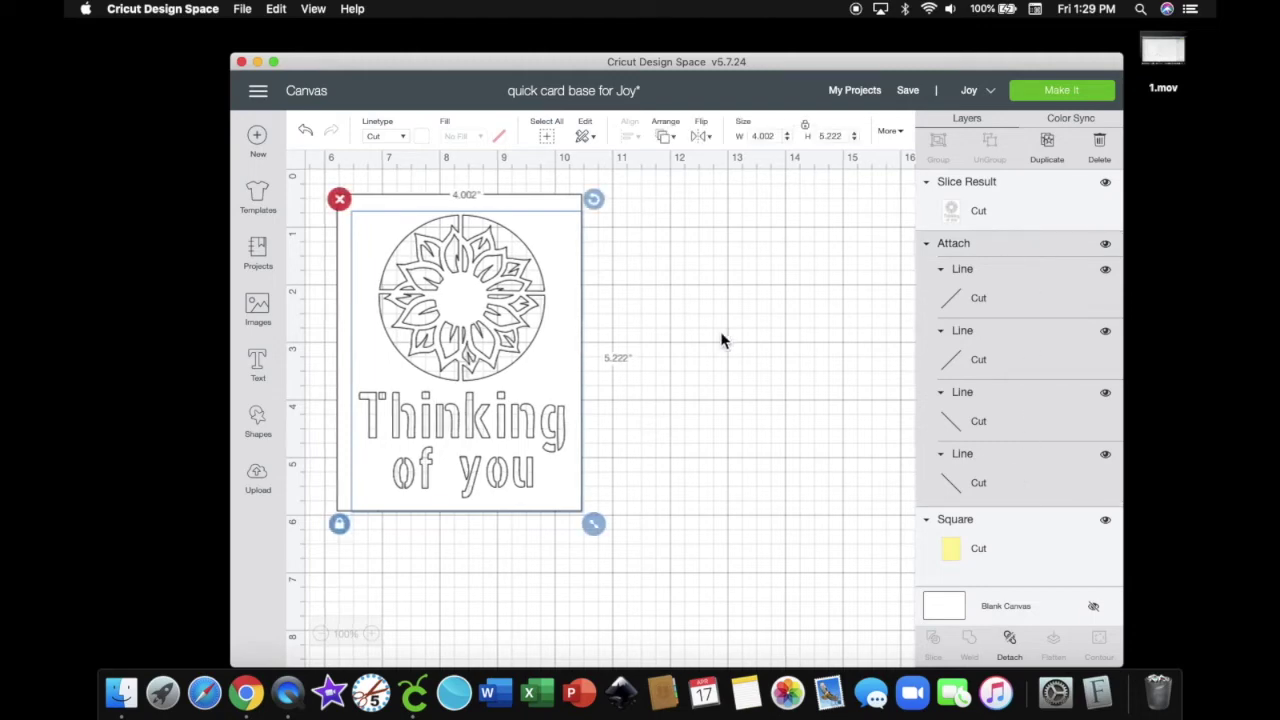
{"action": "scroll", "coordinate": [720, 331], "scroll_direction": "left", "scroll_amount": 3}
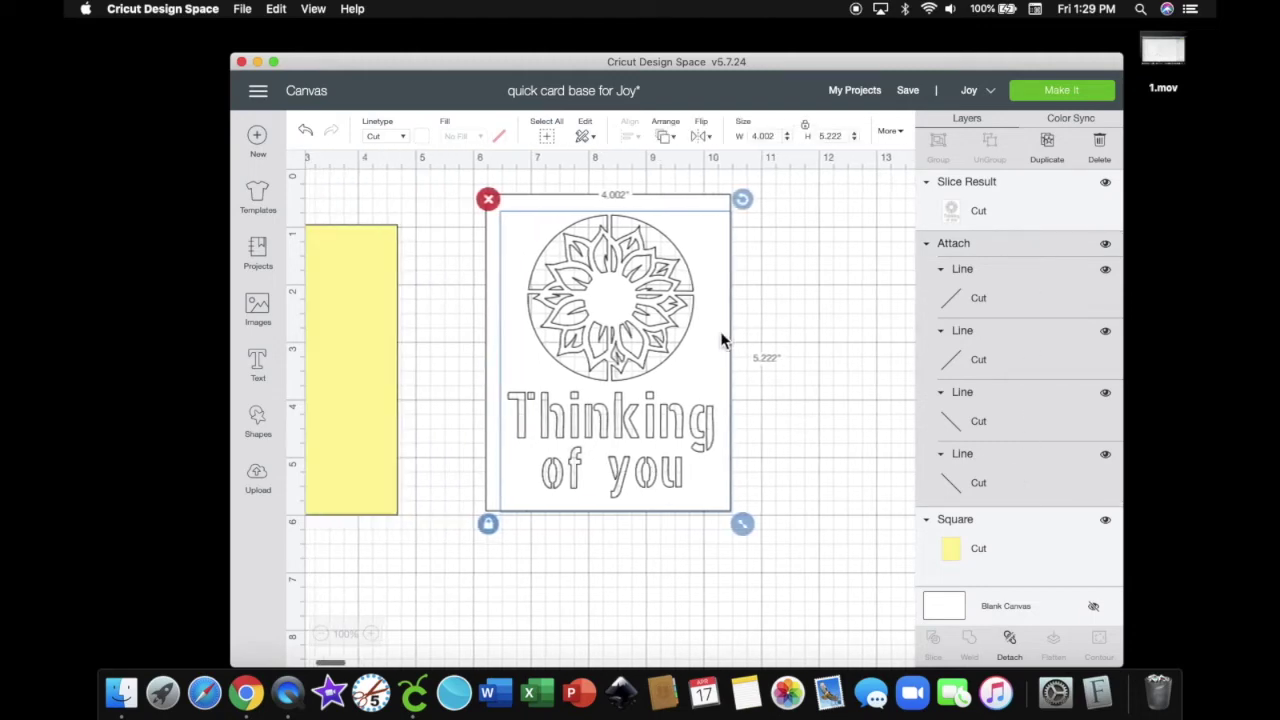
{"action": "left_click", "coordinate": [677, 140]}
{"action": "left_click", "coordinate": [722, 240]}
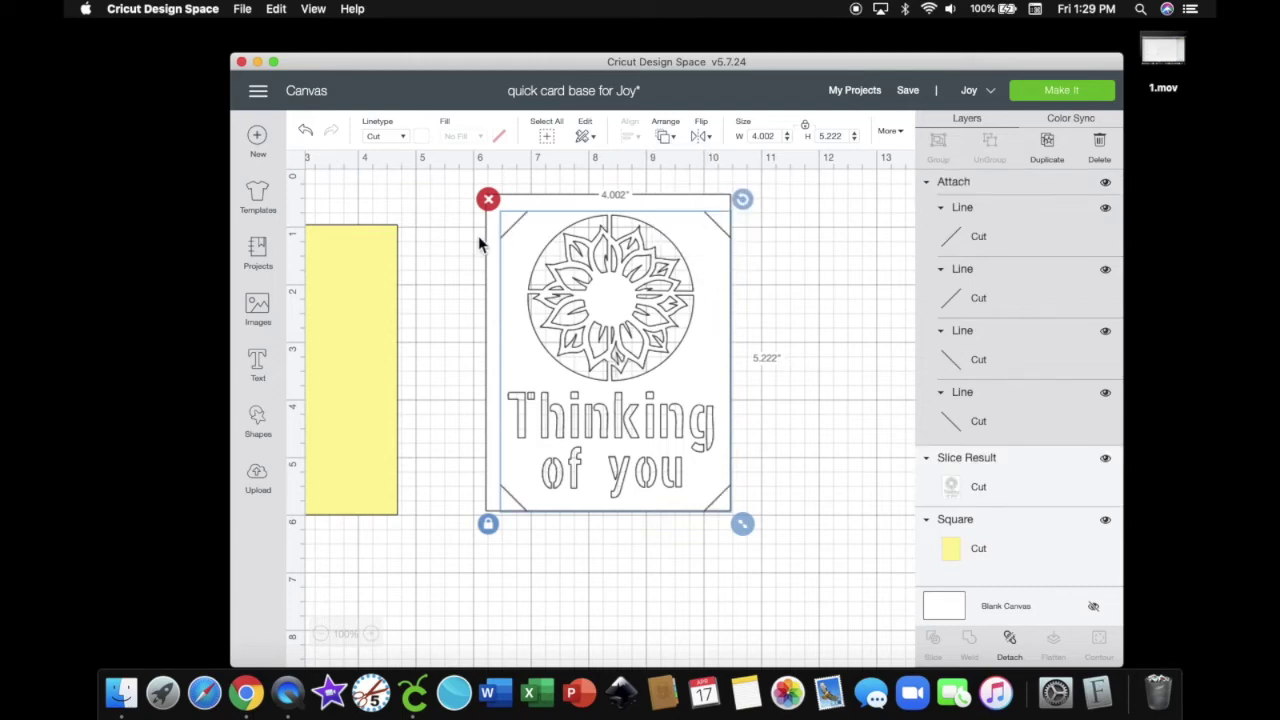
Centre the corner slits on the card and send the attached design on to Make It
{"action": "left_click_drag", "start_coordinate": [470, 232], "coordinate": [697, 376]}
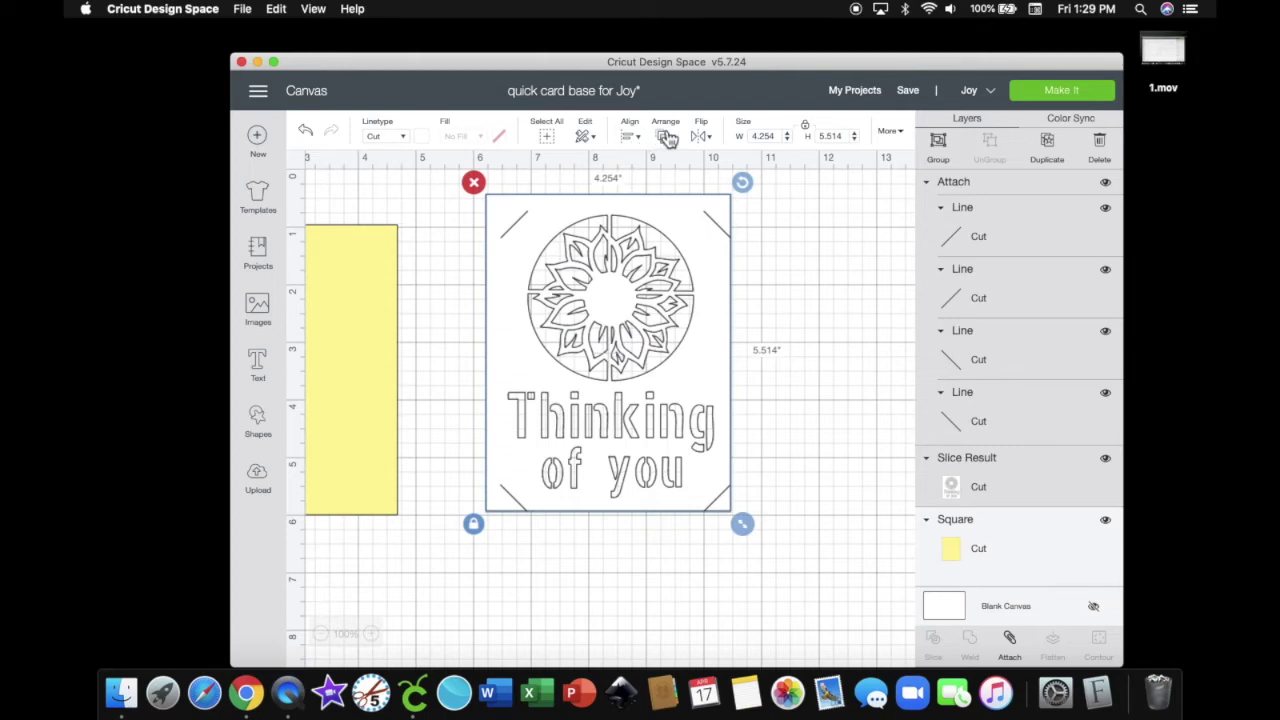
{"action": "left_click", "coordinate": [632, 135]}
{"action": "left_click", "coordinate": [665, 320]}
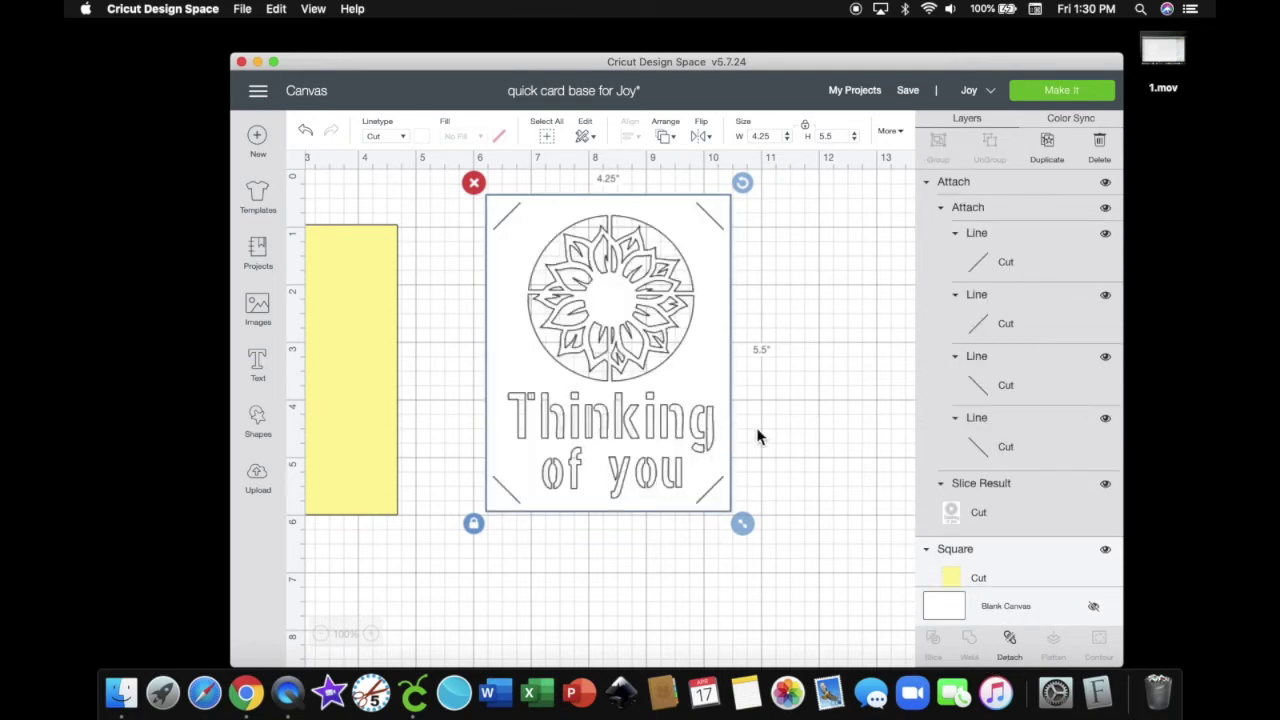
{"action": "left_click", "coordinate": [1062, 92]}
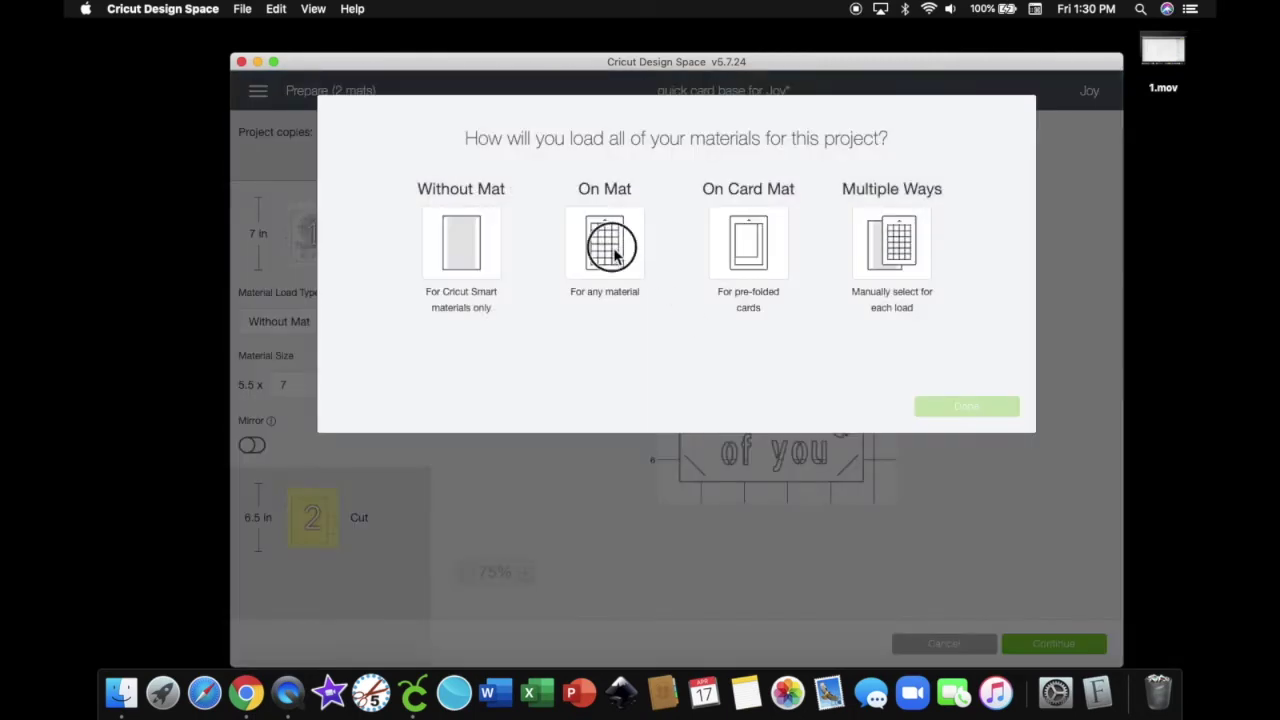
Load the material On Mat and continue to the machine connection step
{"action": "left_click", "coordinate": [614, 252]}
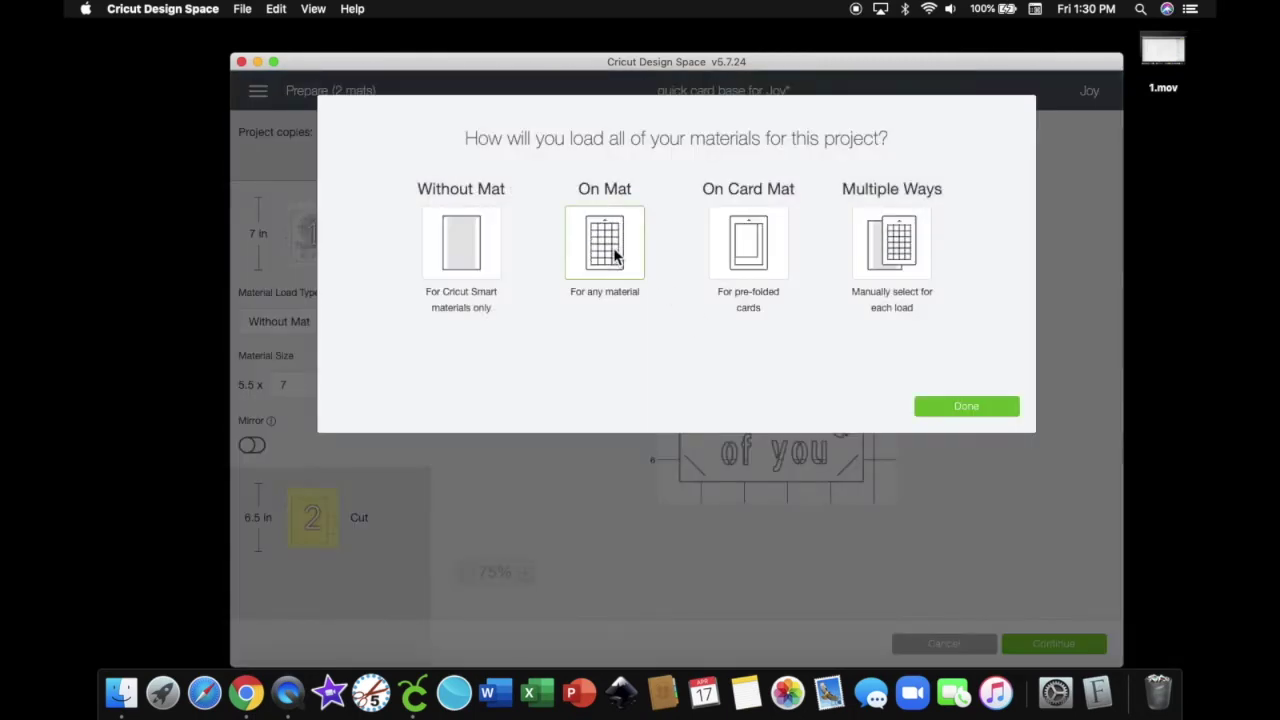
{"action": "left_click", "coordinate": [966, 407]}
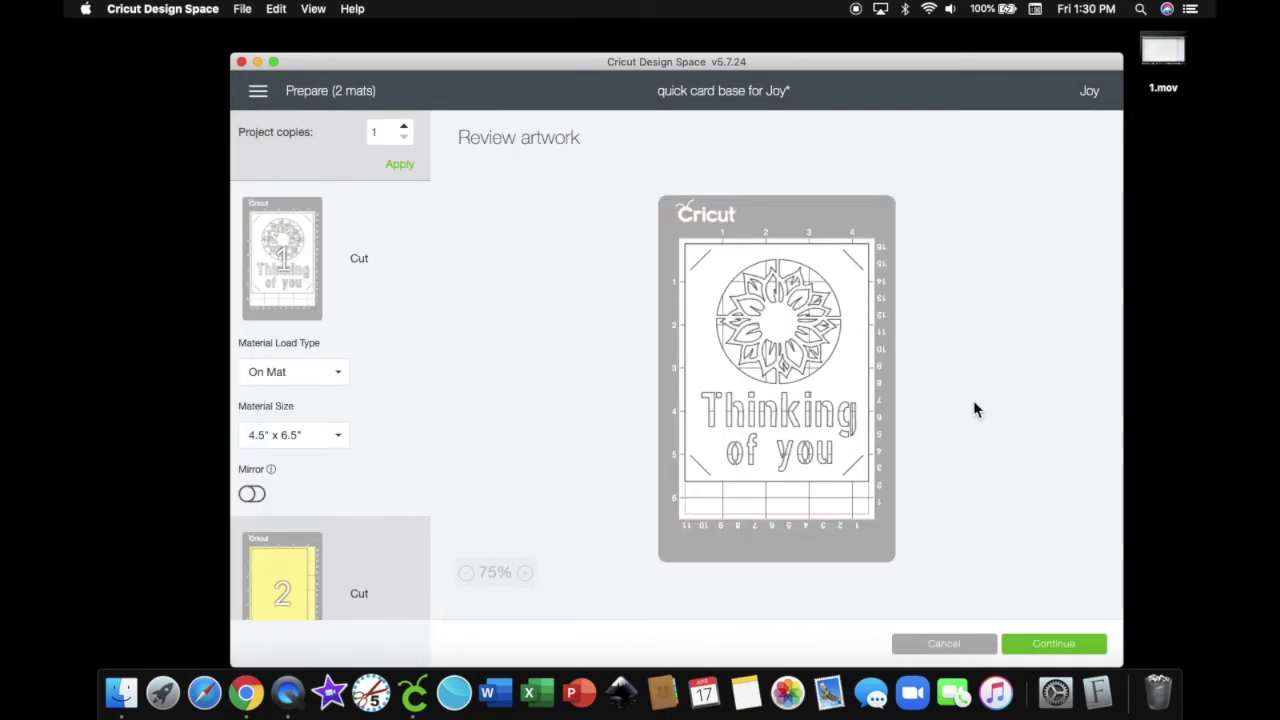
{"action": "left_click", "coordinate": [1048, 652]}
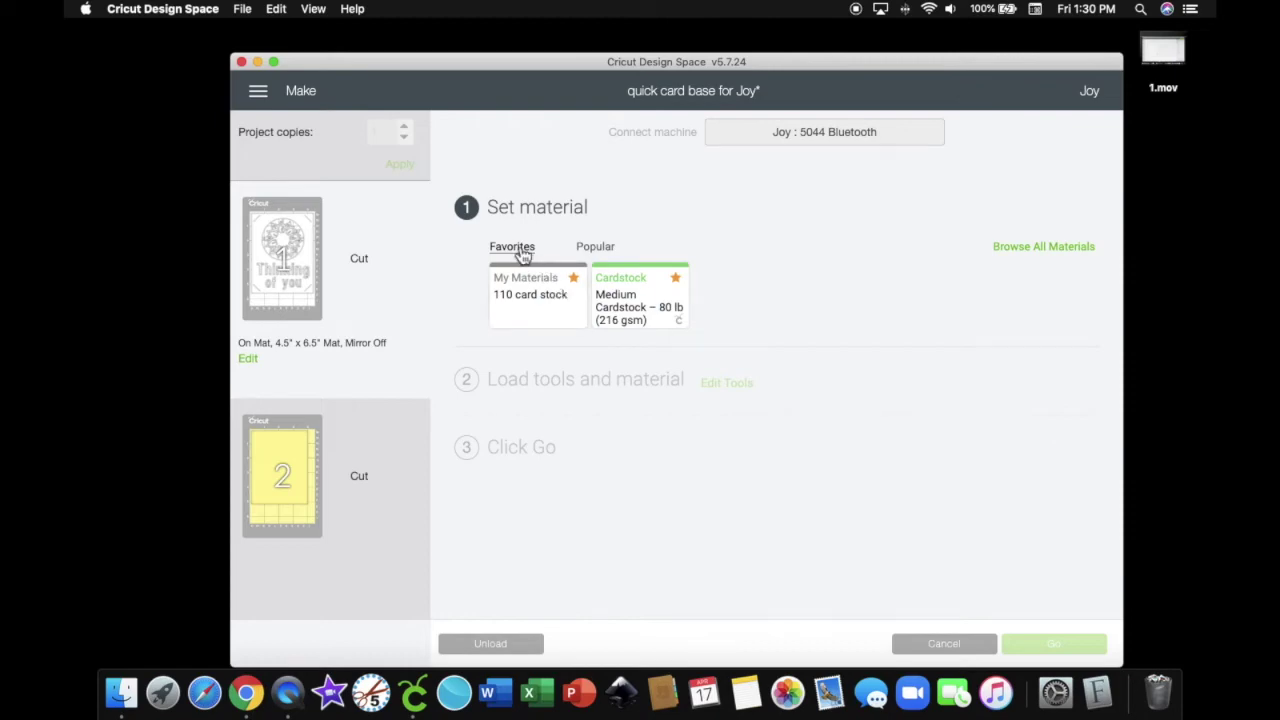
Pick 110 card stock from Favorites as the material and start cutting the card front
{"action": "left_click", "coordinate": [618, 253]}
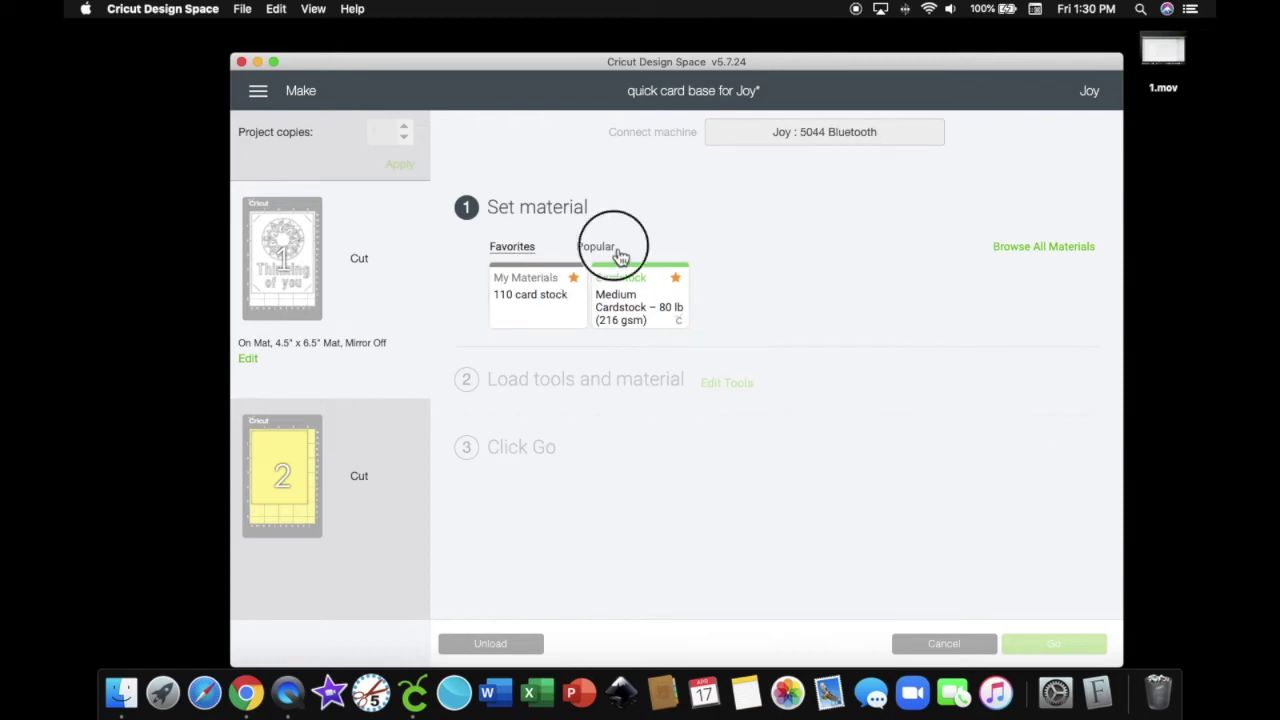
{"action": "left_click", "coordinate": [1043, 248]}
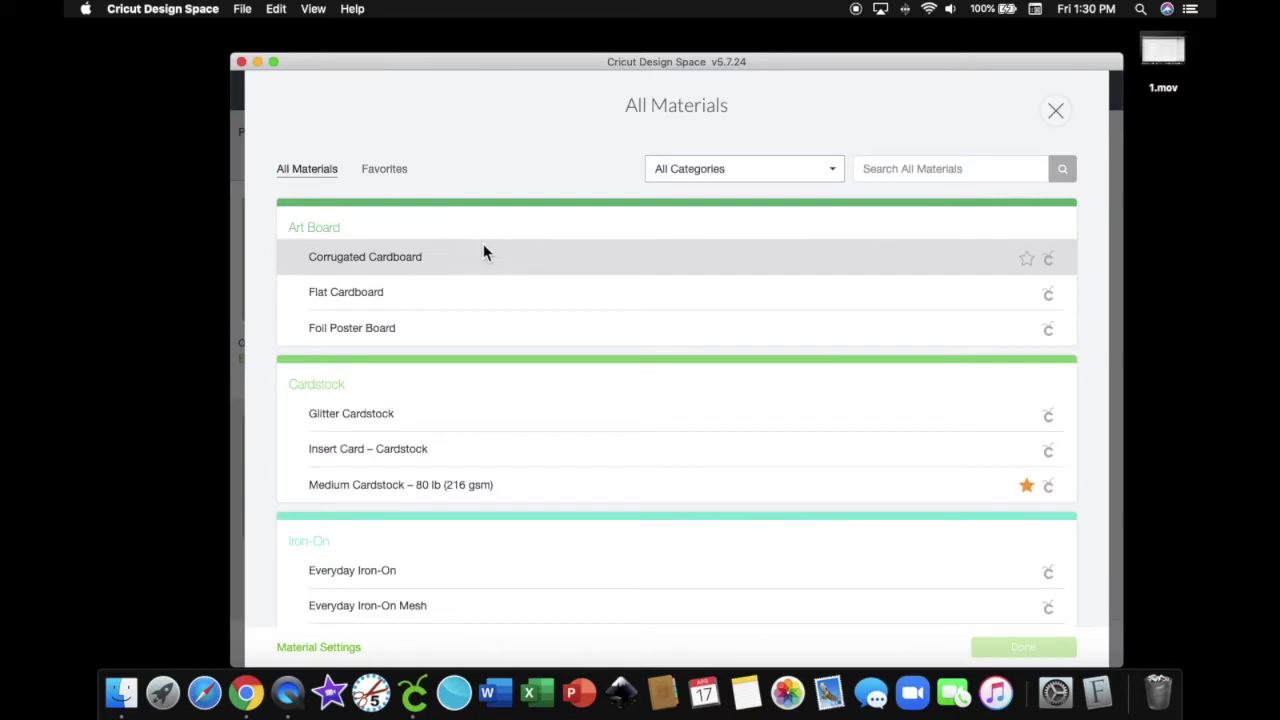
{"action": "left_click", "coordinate": [390, 172]}
{"action": "left_click", "coordinate": [364, 245]}
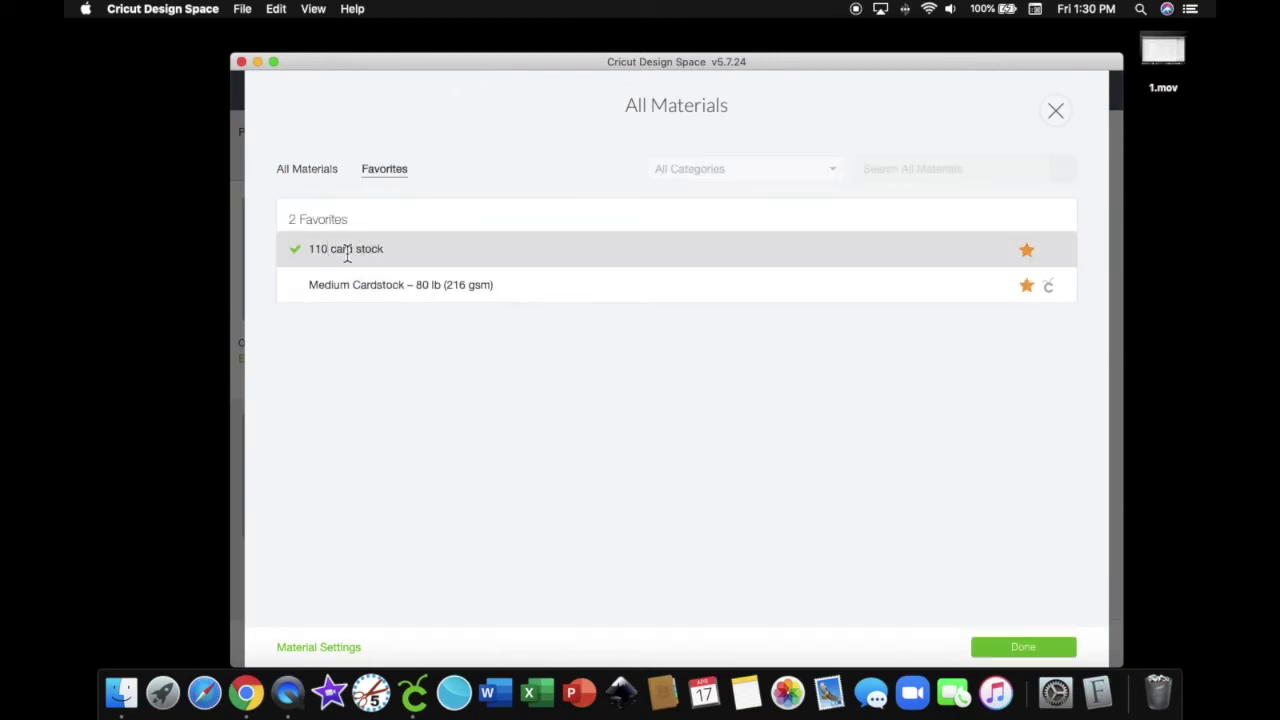
{"action": "left_click", "coordinate": [1023, 648]}
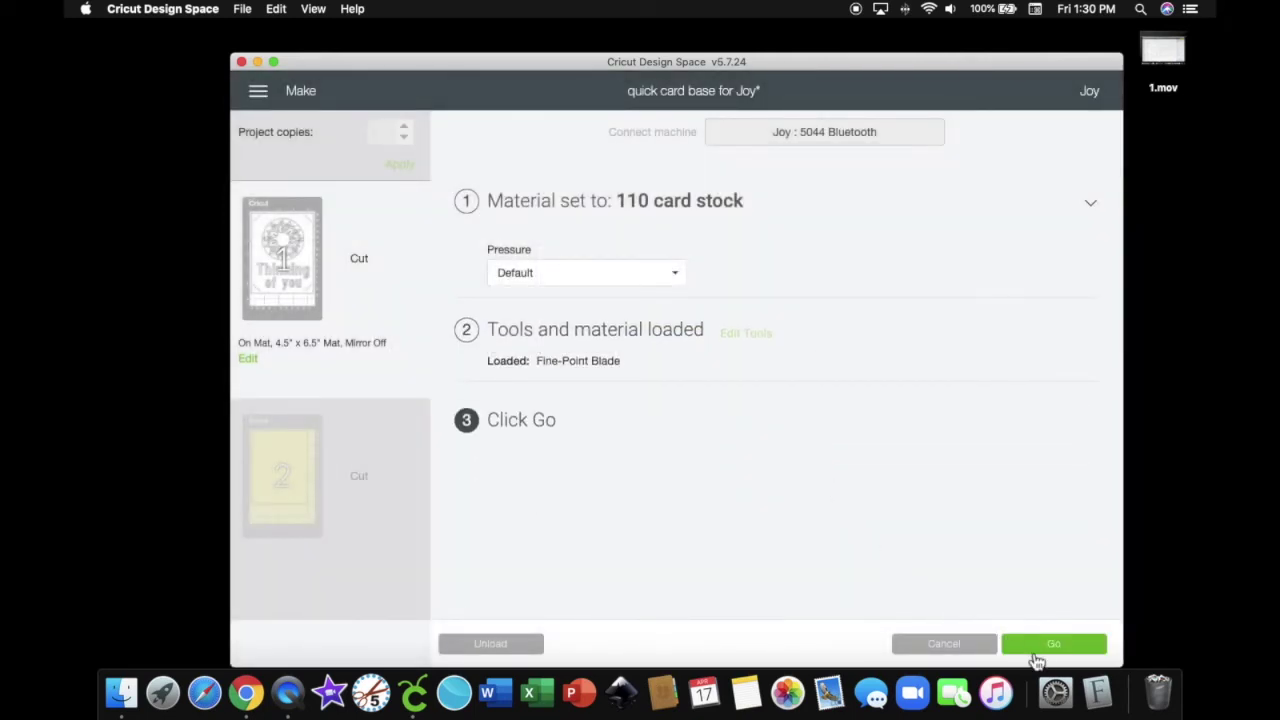
{"action": "left_click", "coordinate": [1053, 645]}
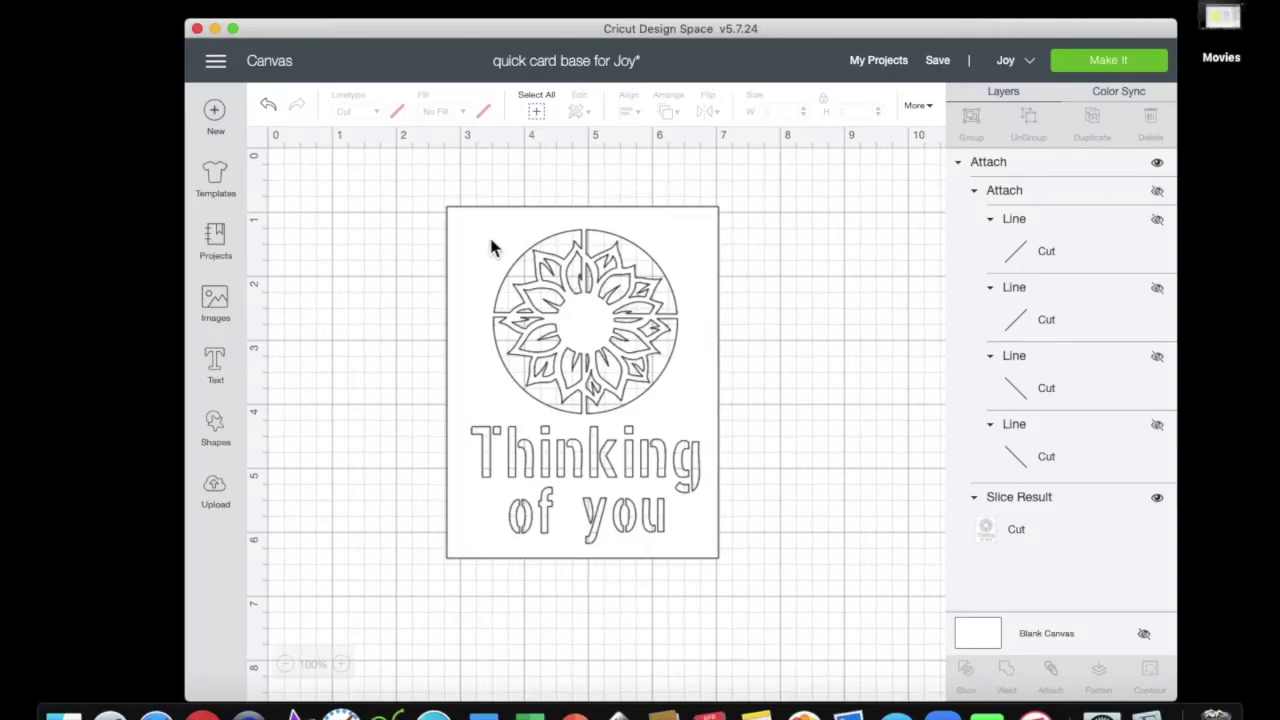
Move the card-front design aside and hide its top Attach layer from the canvas
{"action": "left_click_drag", "start_coordinate": [492, 247], "coordinate": [668, 227]}
{"action": "left_click", "coordinate": [504, 293]}
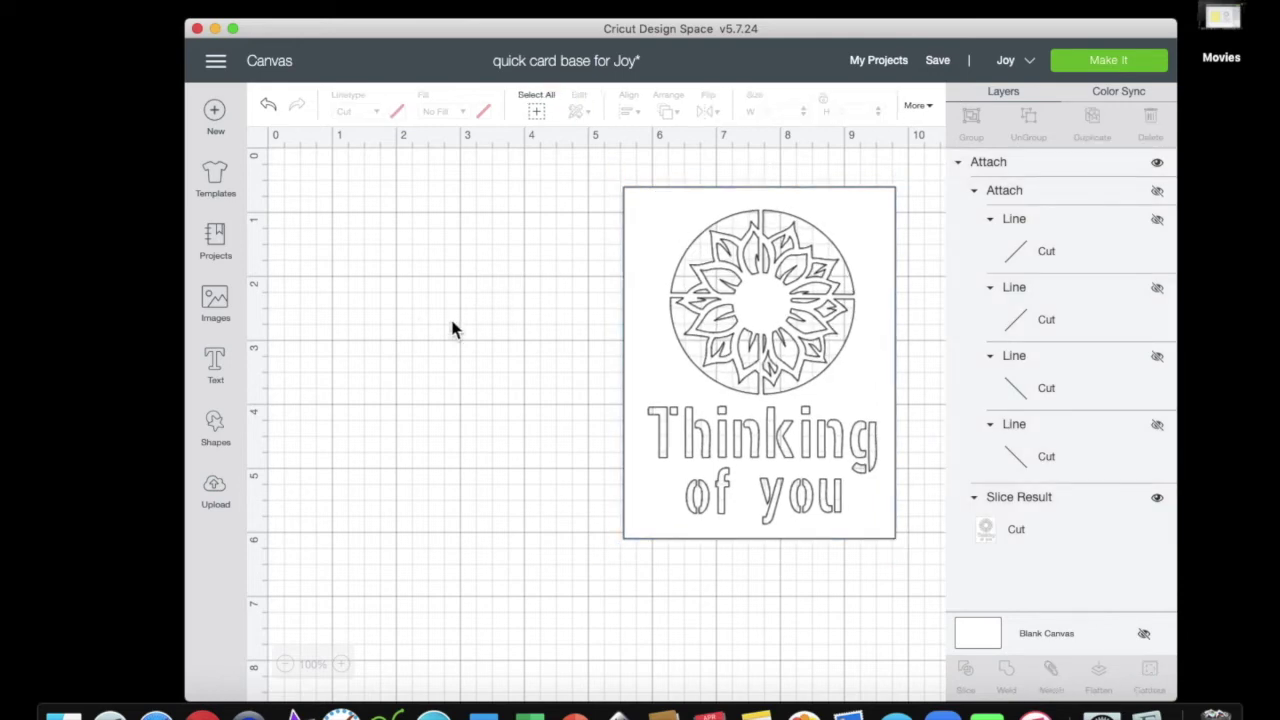
{"action": "left_click", "coordinate": [651, 240]}
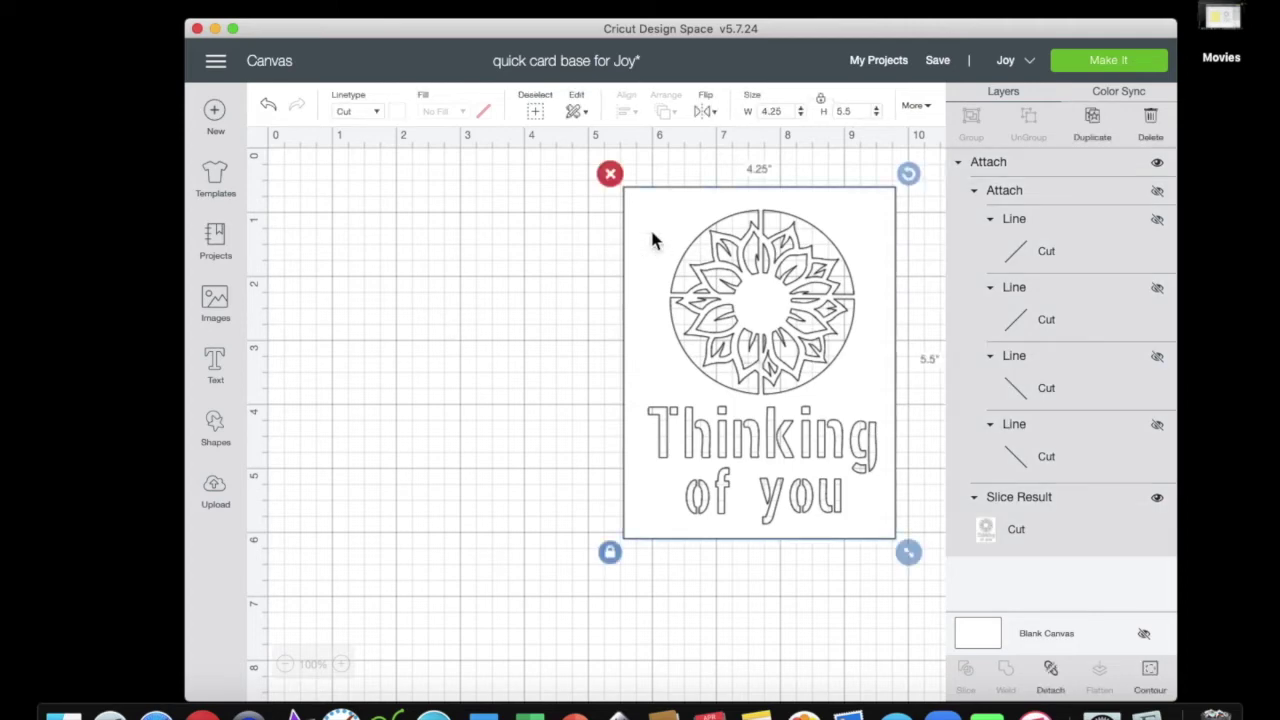
{"action": "left_click", "coordinate": [1157, 163]}
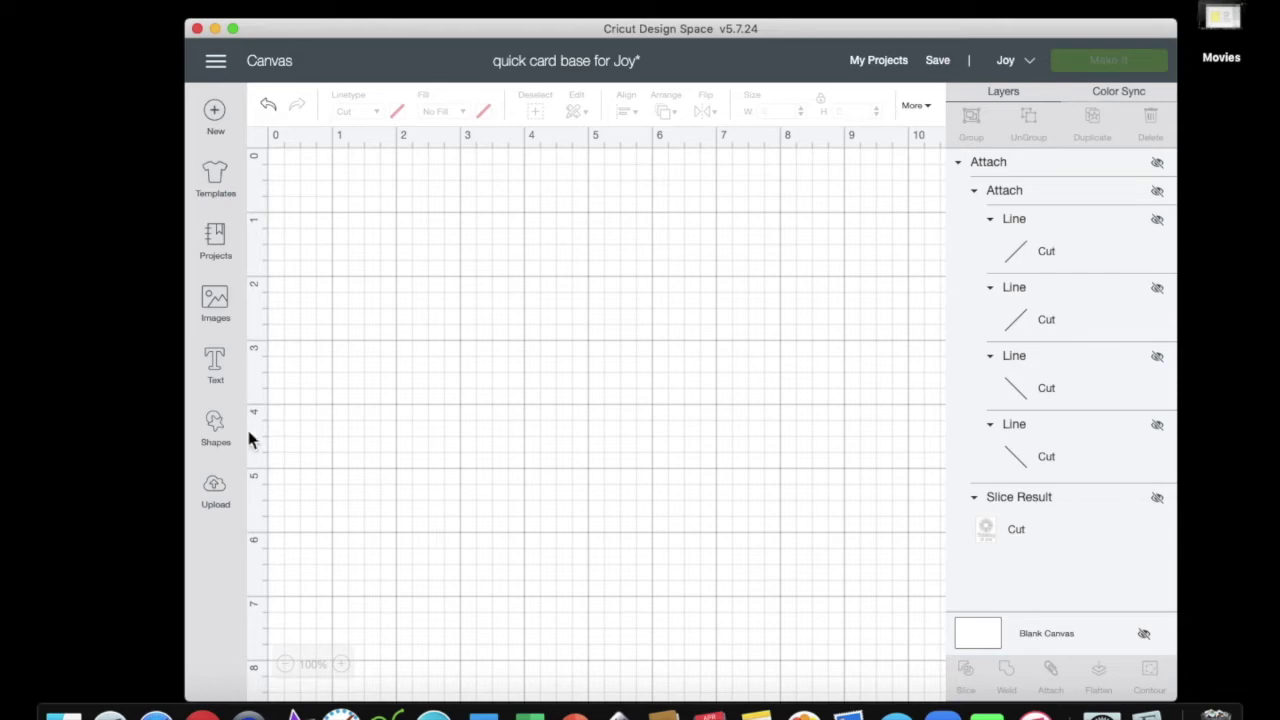
Add a square, resize it to 4 × 5.5 in with unlocked proportions, and start recolouring it yellow
{"action": "left_click", "coordinate": [218, 436]}
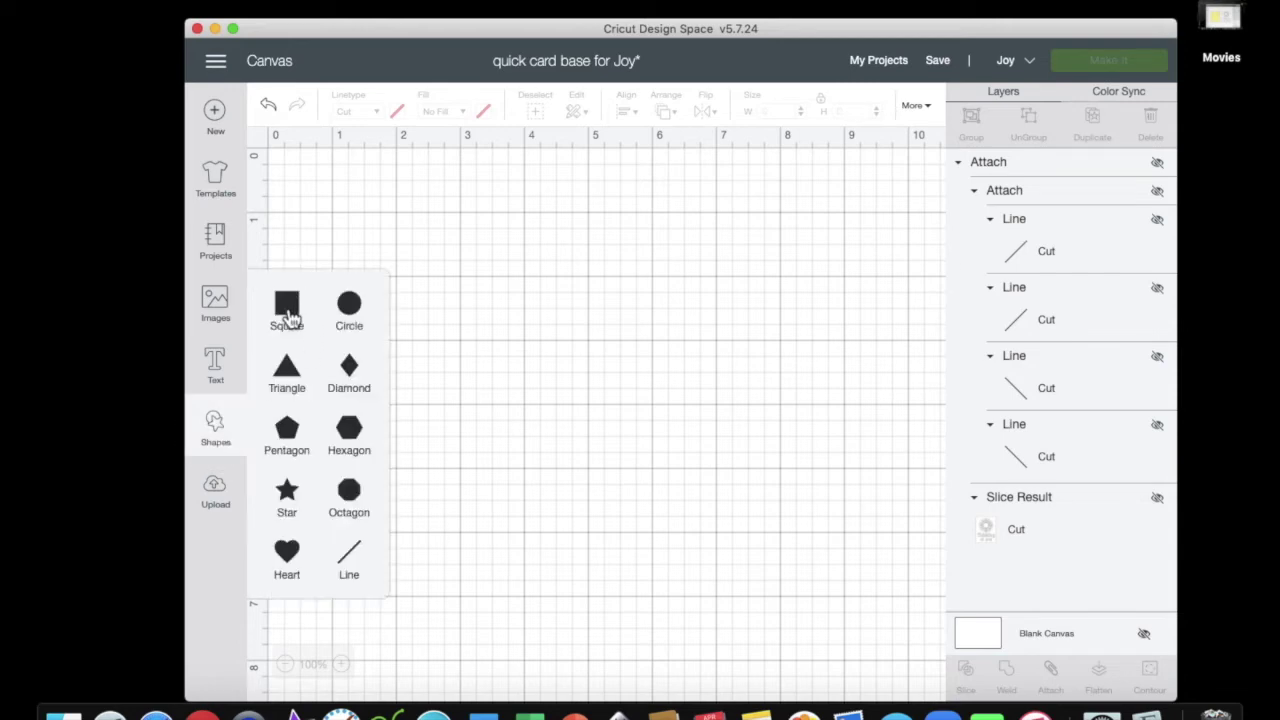
{"action": "left_click", "coordinate": [289, 314]}
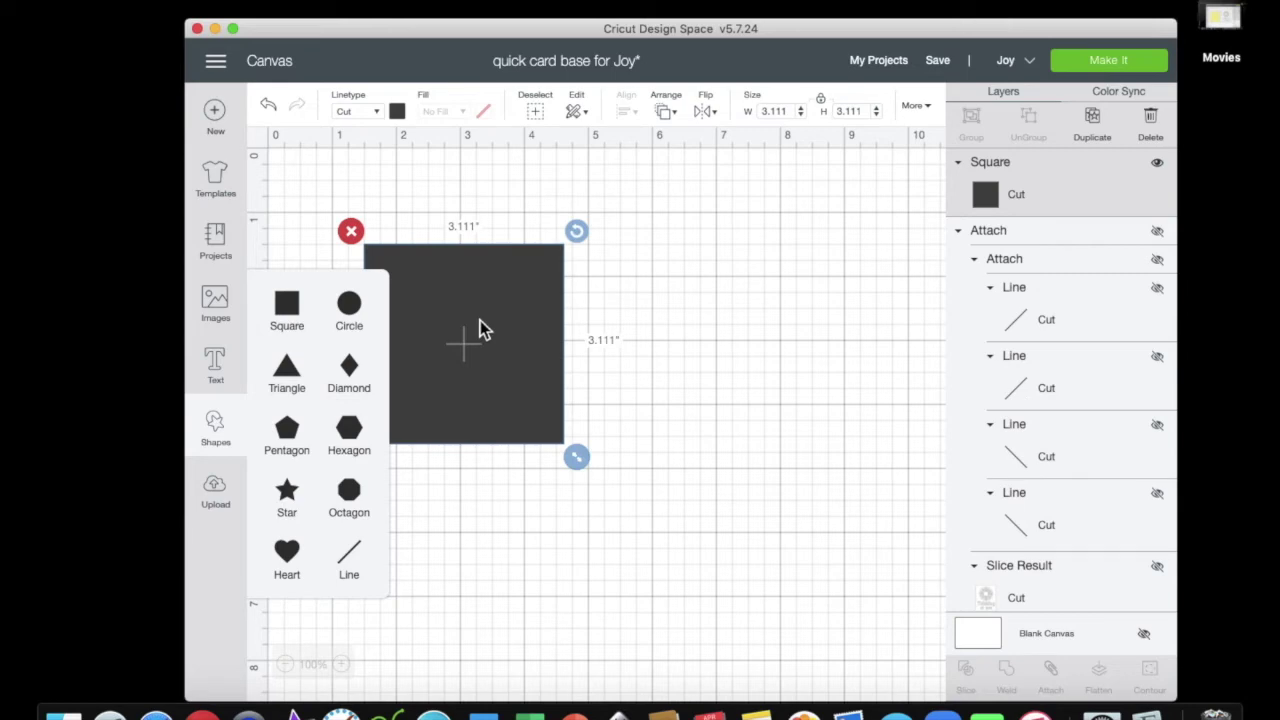
{"action": "left_click_drag", "start_coordinate": [482, 322], "coordinate": [578, 316]}
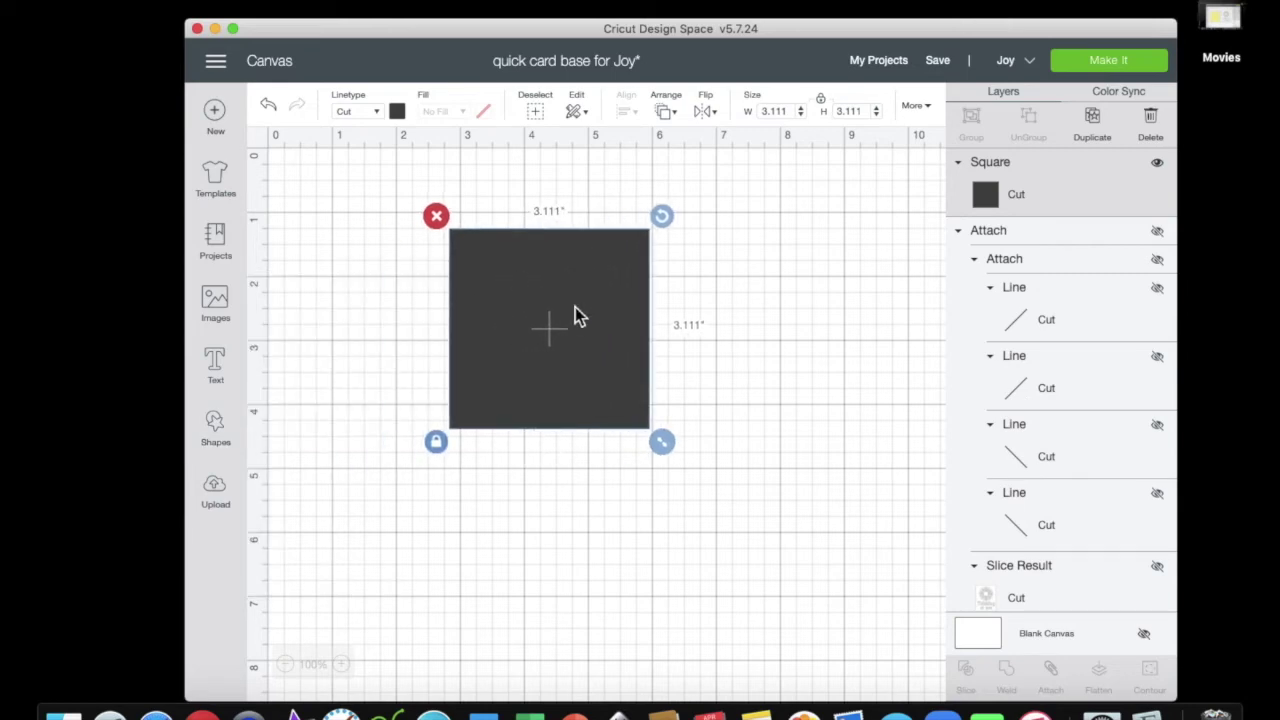
{"action": "left_click", "coordinate": [820, 98]}
{"action": "type", "text": "4"}
{"action": "left_click", "coordinate": [860, 111]}
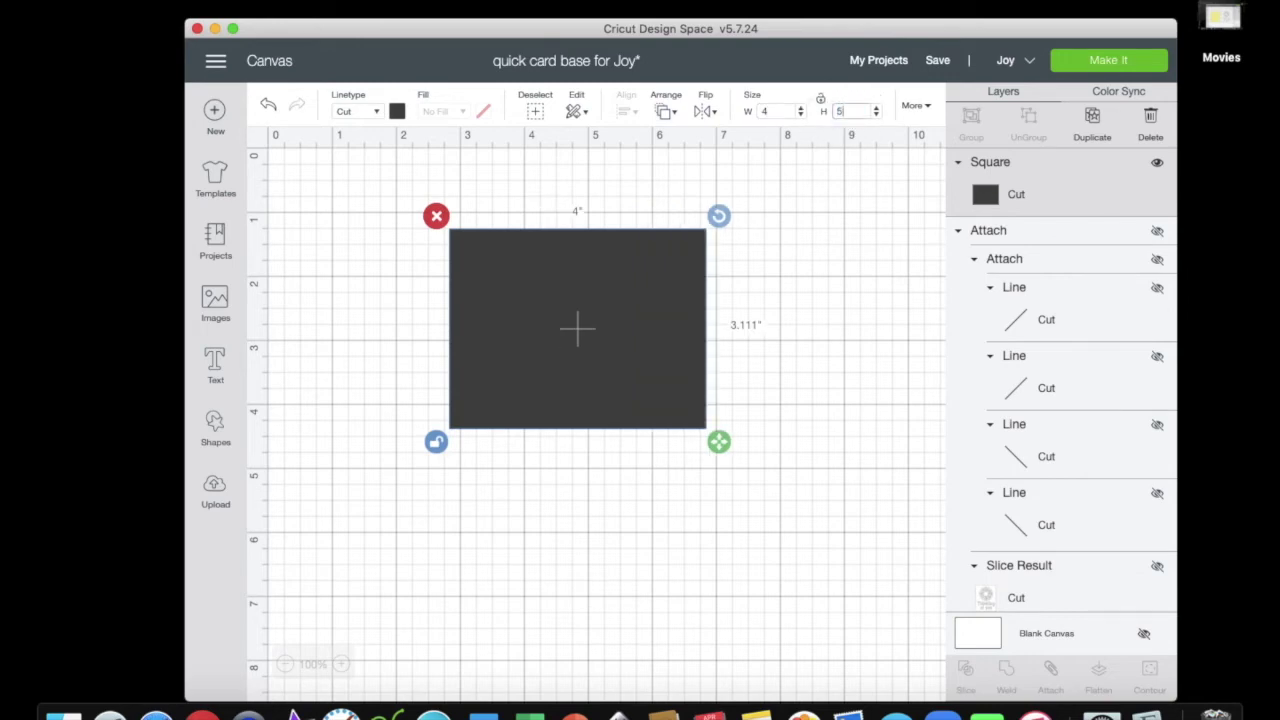
{"action": "type", "text": "5.5"}
{"action": "left_click", "coordinate": [785, 111]}
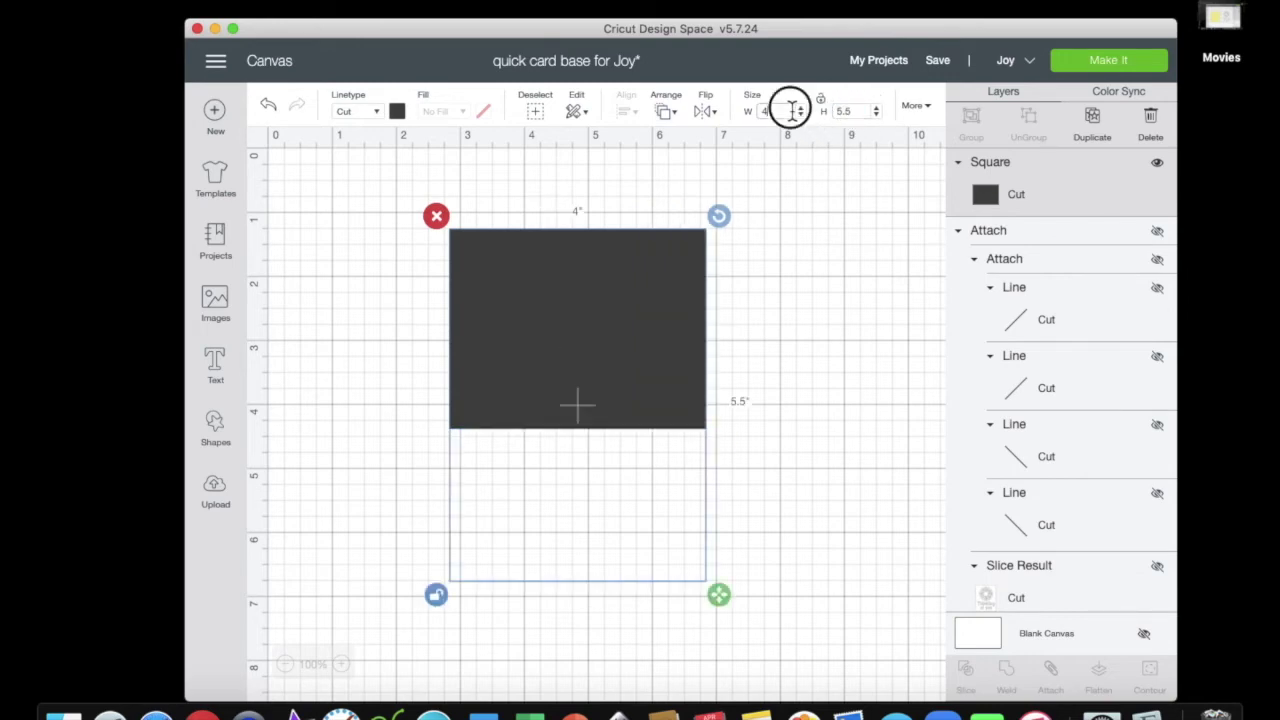
{"action": "left_click", "coordinate": [400, 111]}
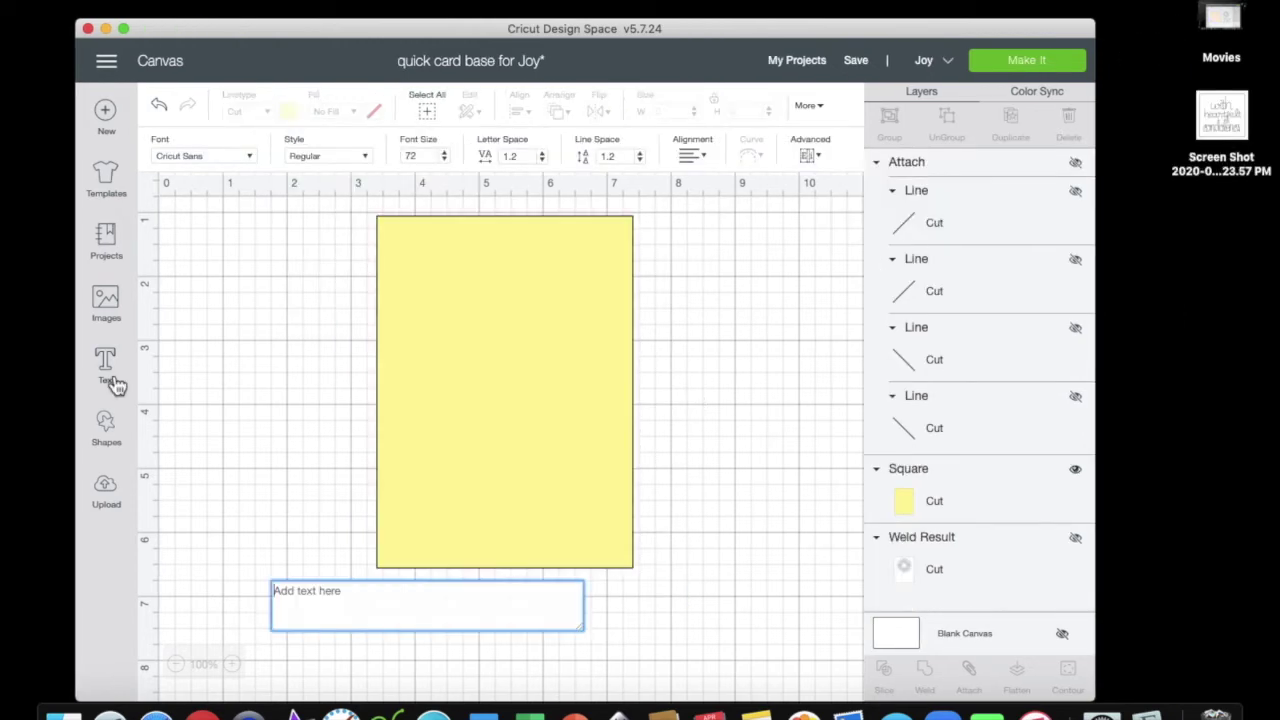
Add the 'With' text in the Writing style near the top of the card
{"action": "type", "text": "With"}
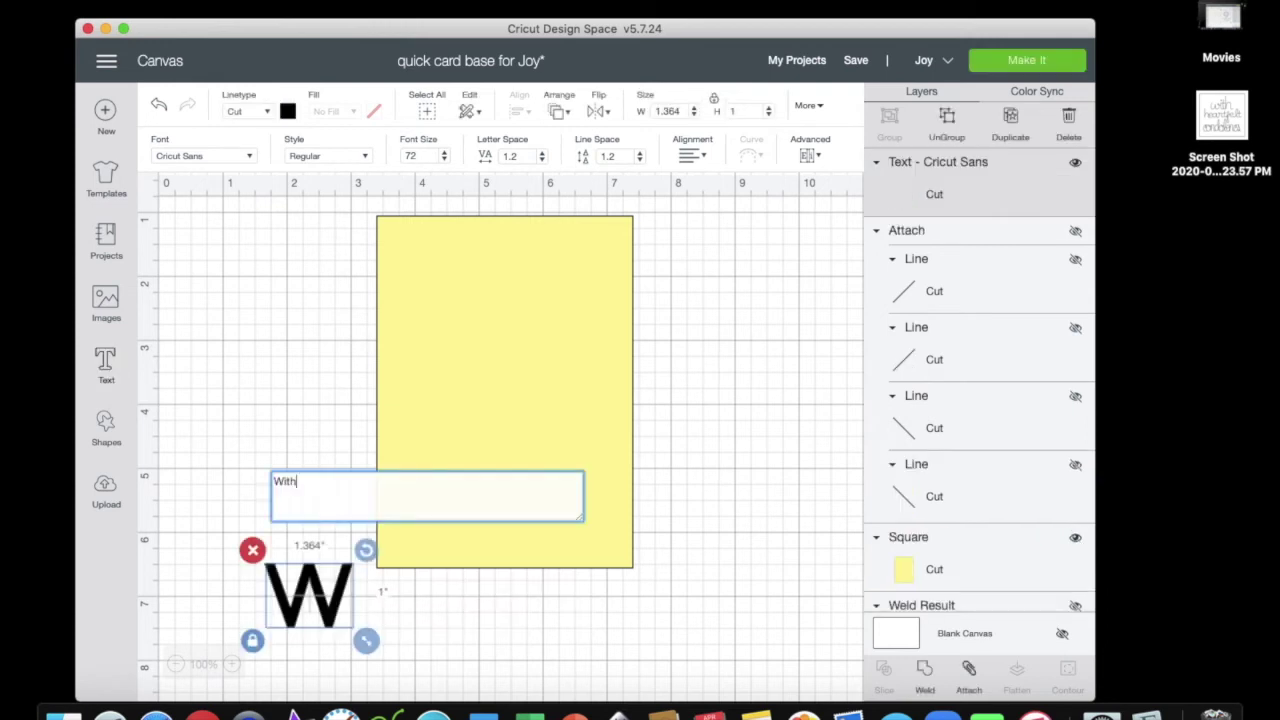
{"action": "left_click_drag", "start_coordinate": [300, 610], "coordinate": [430, 300]}
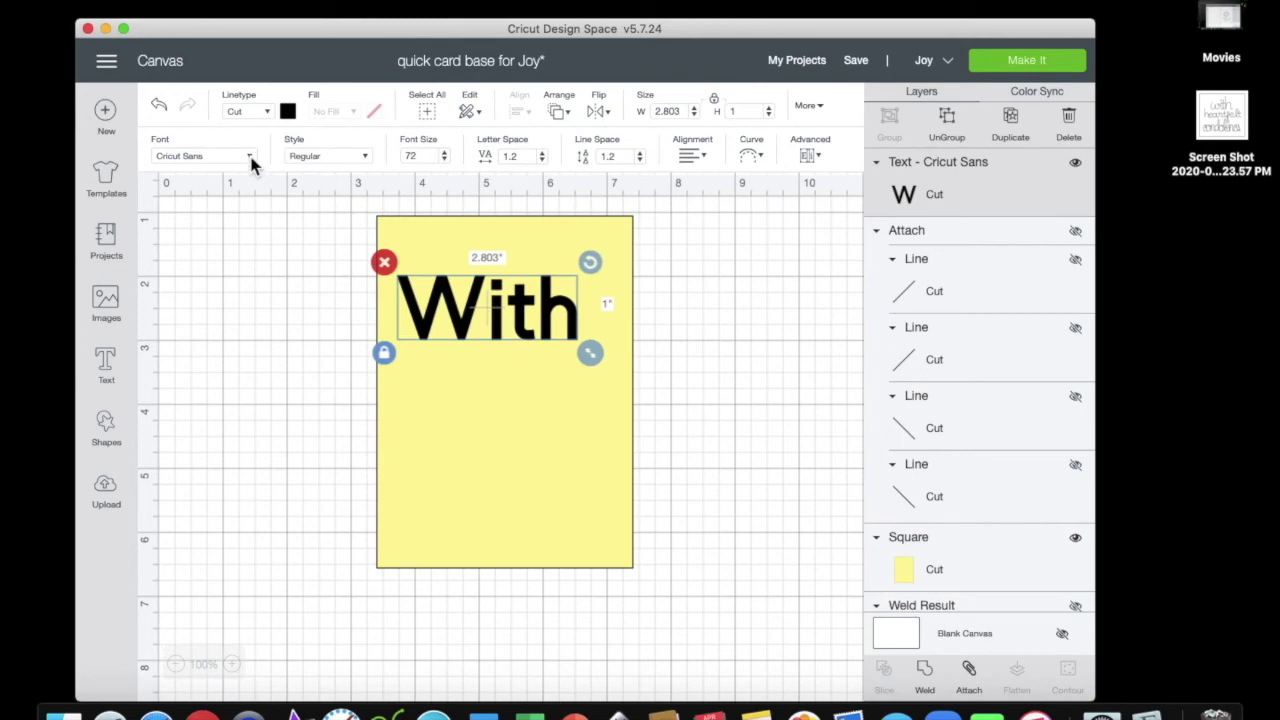
{"action": "left_click", "coordinate": [350, 163]}
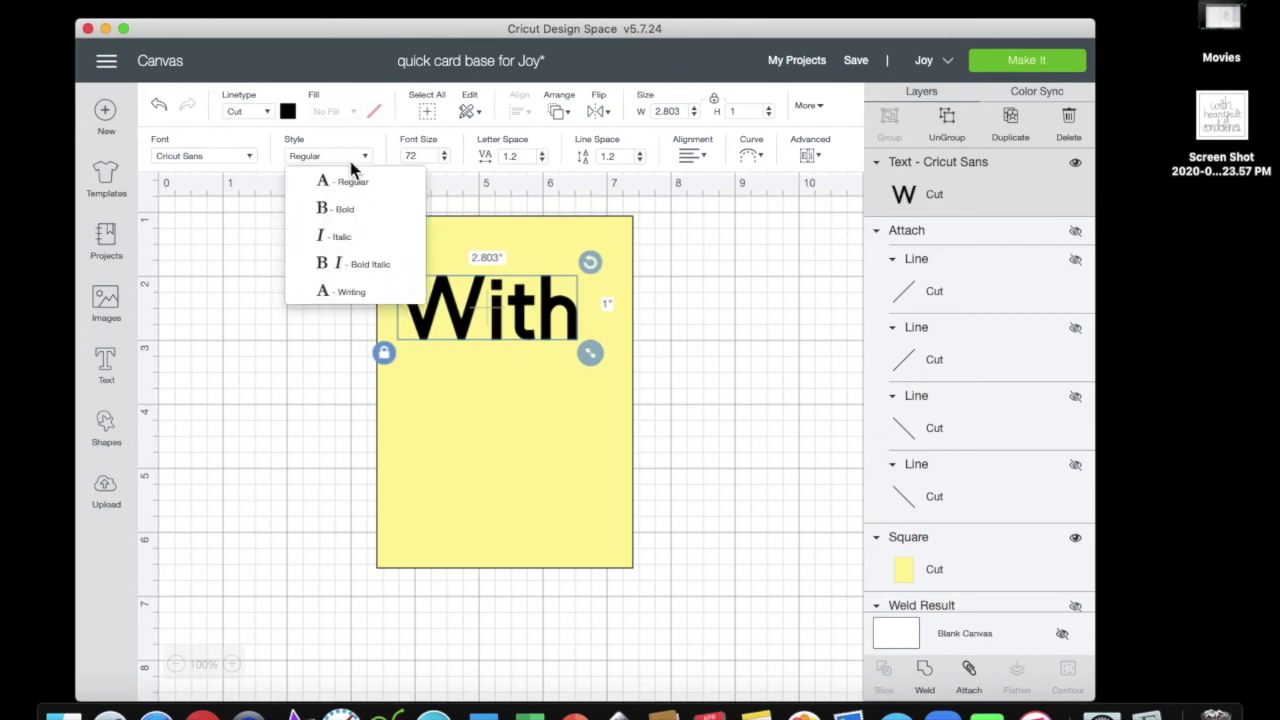
{"action": "left_click", "coordinate": [348, 294]}
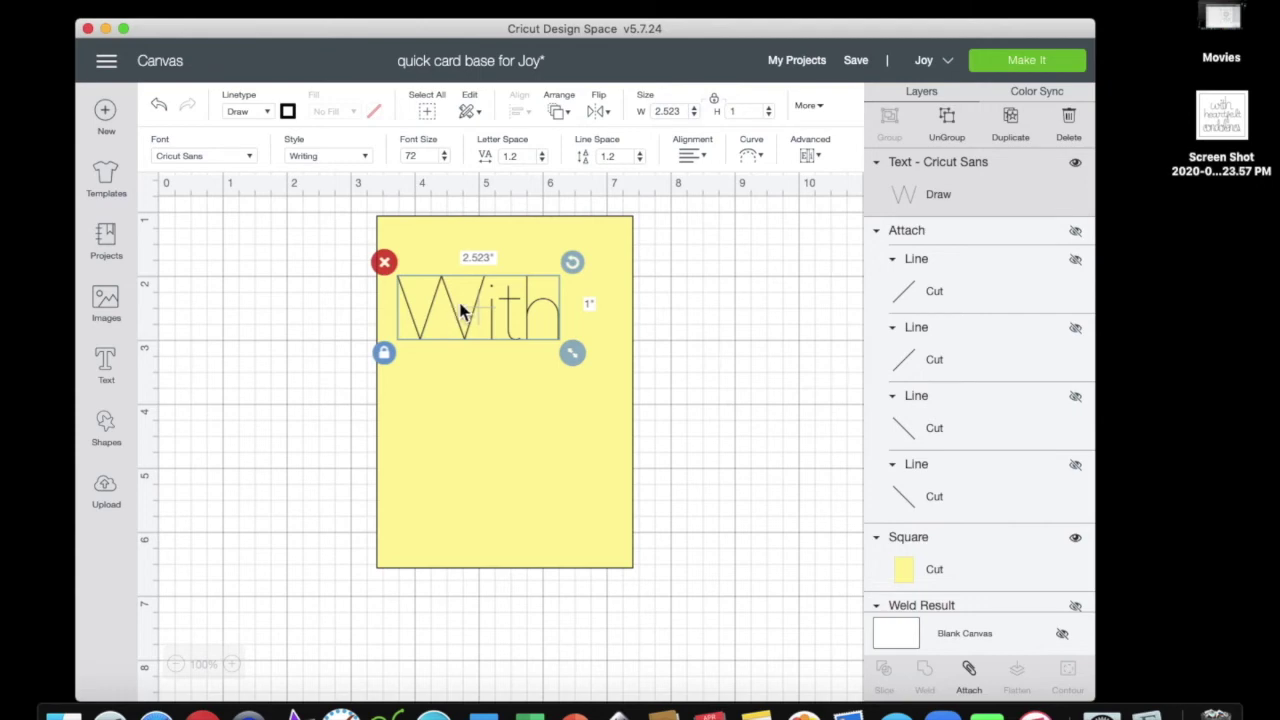
{"action": "left_click_drag", "start_coordinate": [462, 311], "coordinate": [474, 263]}
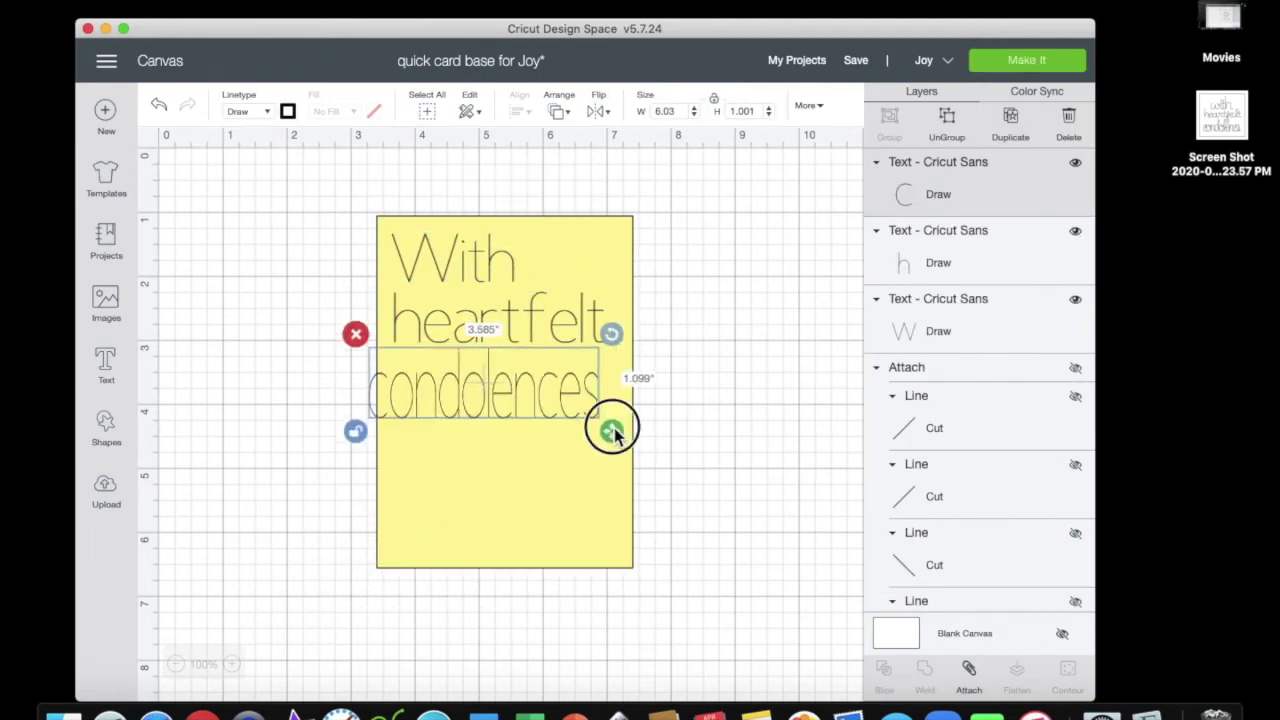
{"action": "left_click", "coordinate": [540, 318]}
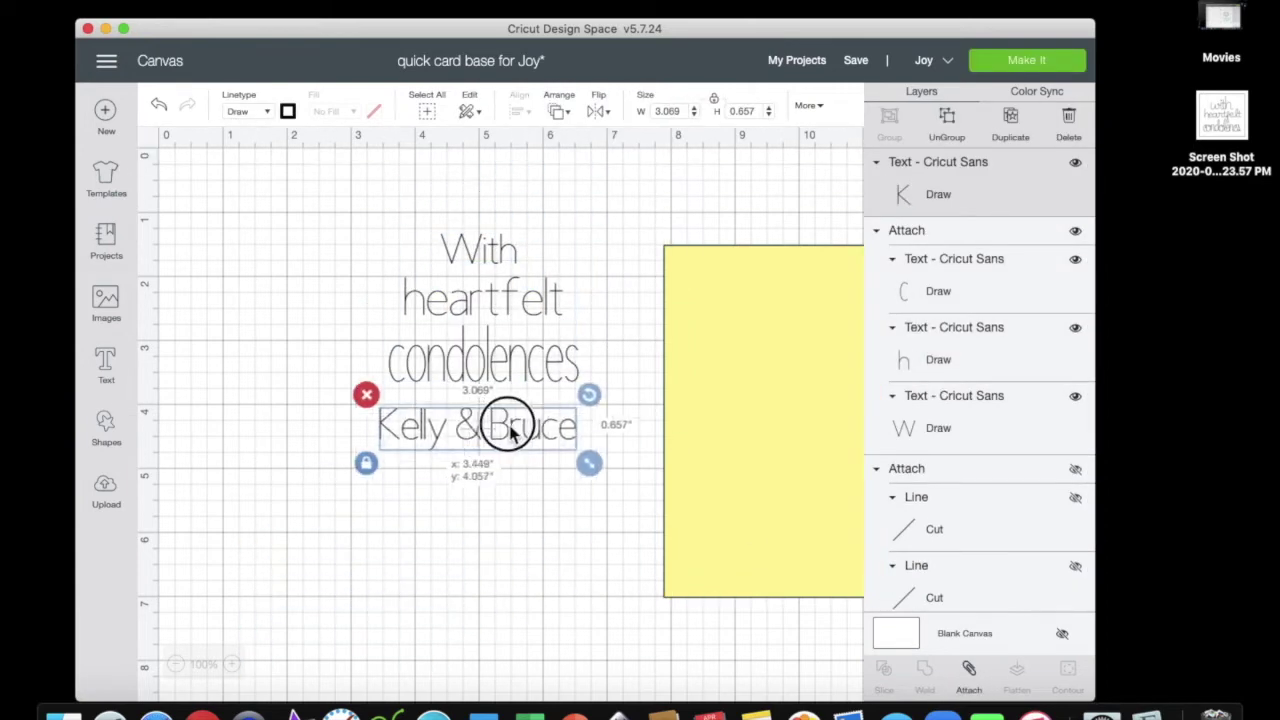
Add the sign-off lines 'and / all of the Northeast / region 1 field staff' below, then move the card aside
{"action": "double_click", "coordinate": [503, 423]}
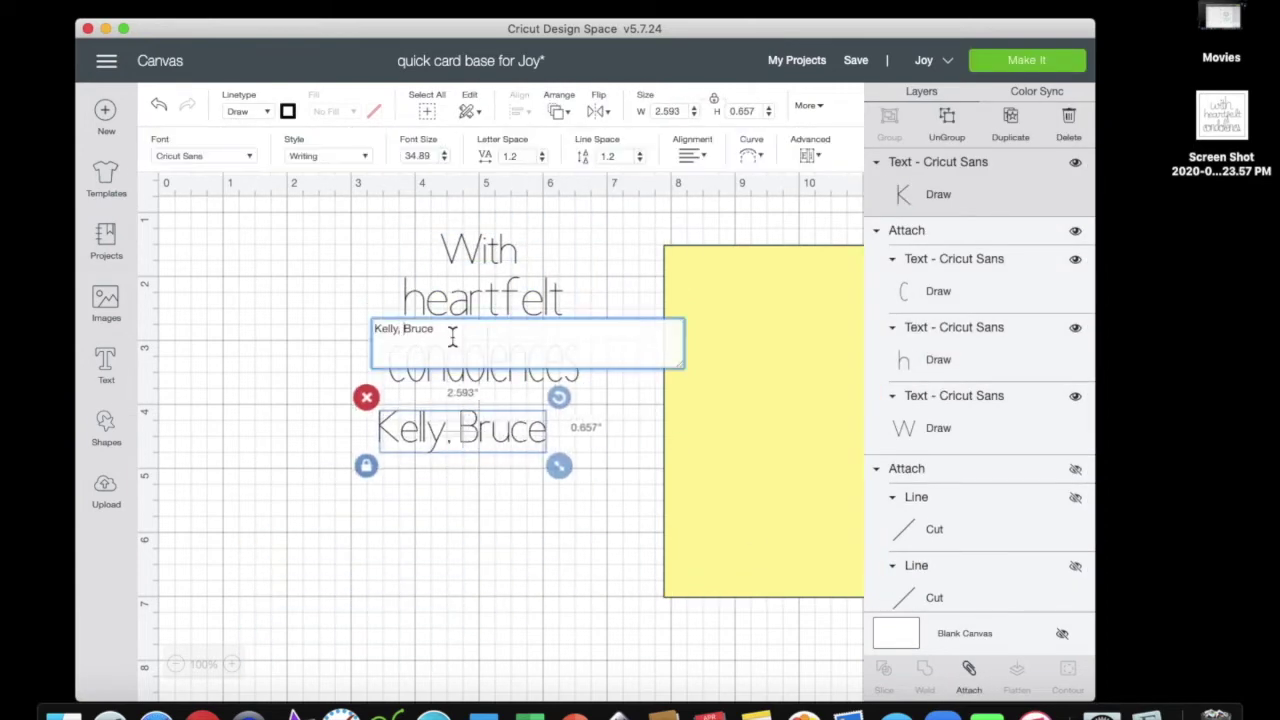
{"action": "type", "text": "and"}
{"action": "key", "text": "Return"}
{"action": "type", "text": "all of the Northeast"}
{"action": "key", "text": "Return"}
{"action": "type", "text": "re"}
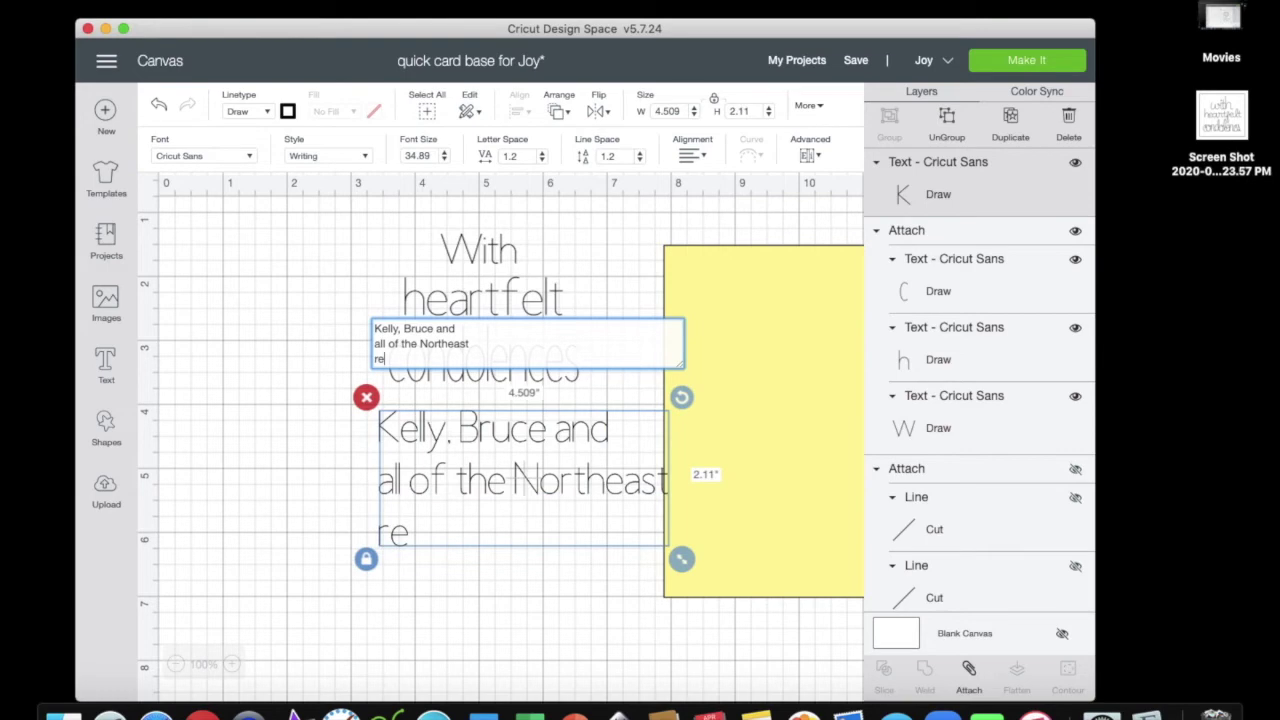
{"action": "type", "text": "gion 1 field staff"}
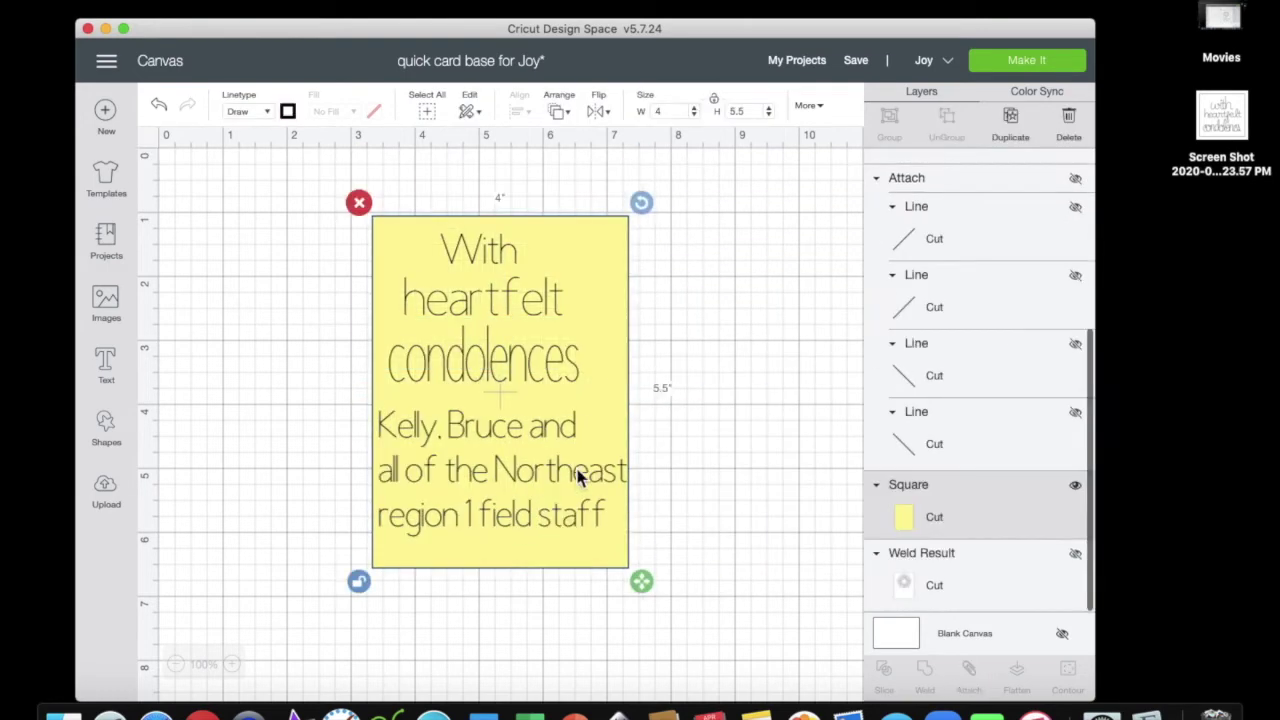
{"action": "left_click_drag", "start_coordinate": [571, 471], "coordinate": [557, 505]}
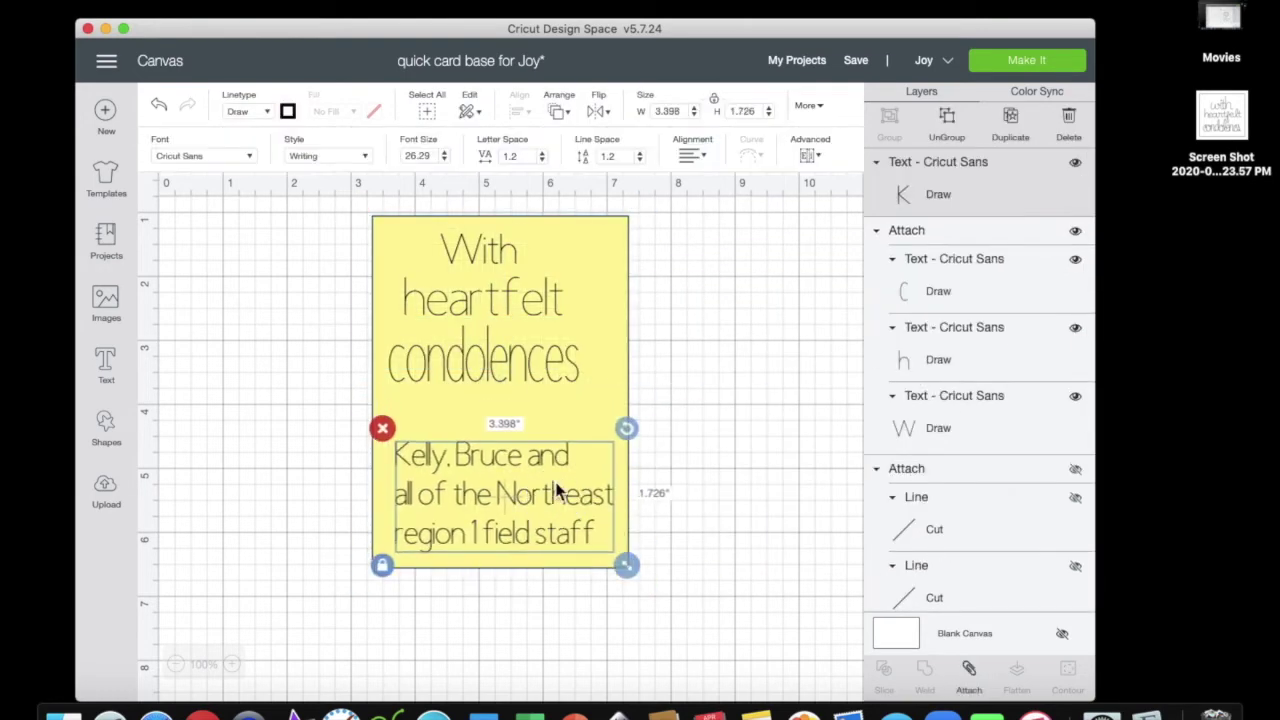
{"action": "left_click_drag", "start_coordinate": [580, 263], "coordinate": [840, 321]}
{"action": "left_click", "coordinate": [642, 270]}
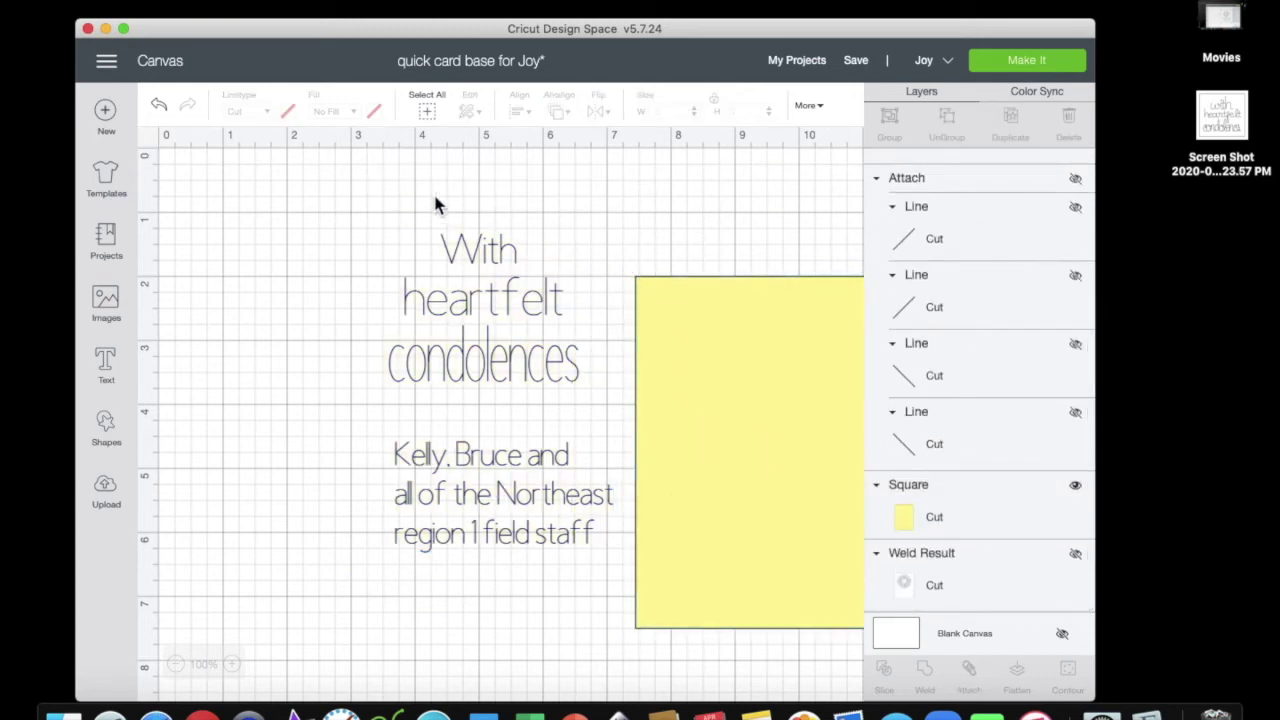
Delete the yellow square, centre the message and sign-off horizontally, and attach them together
{"action": "left_click", "coordinate": [720, 366]}
{"action": "left_click", "coordinate": [625, 266]}
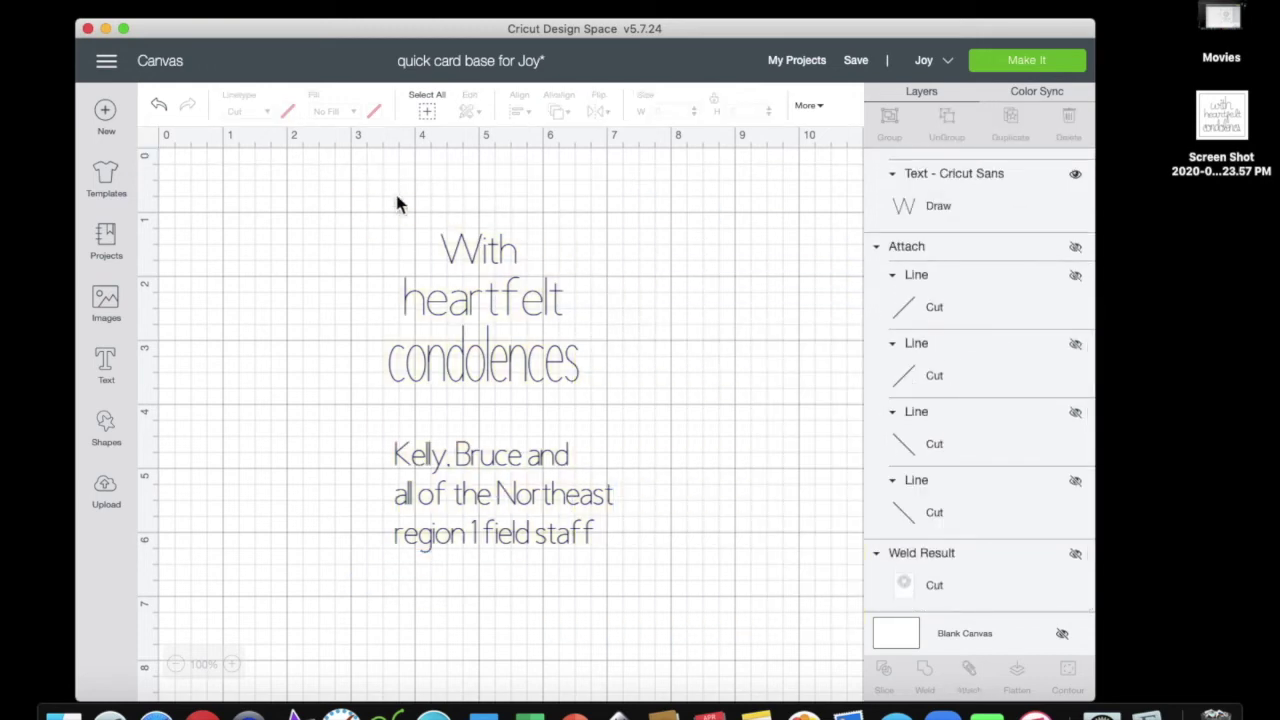
{"action": "left_click_drag", "start_coordinate": [337, 183], "coordinate": [673, 625]}
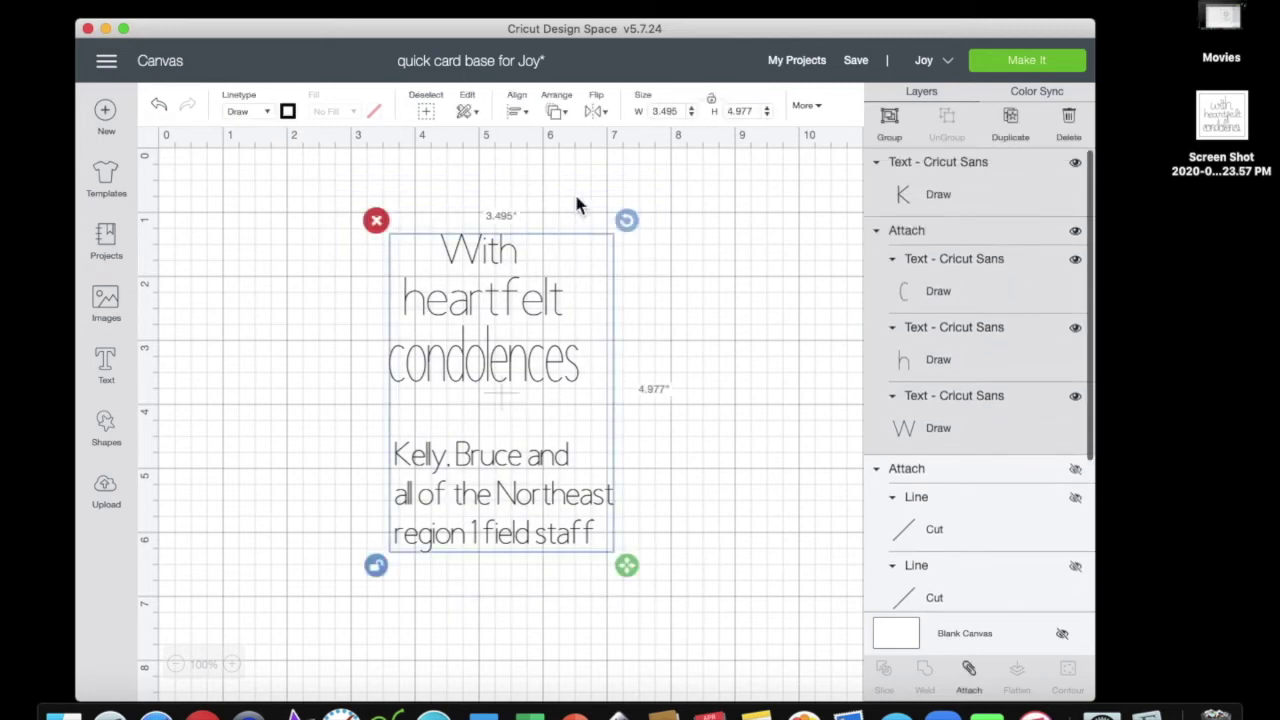
{"action": "left_click", "coordinate": [517, 112]}
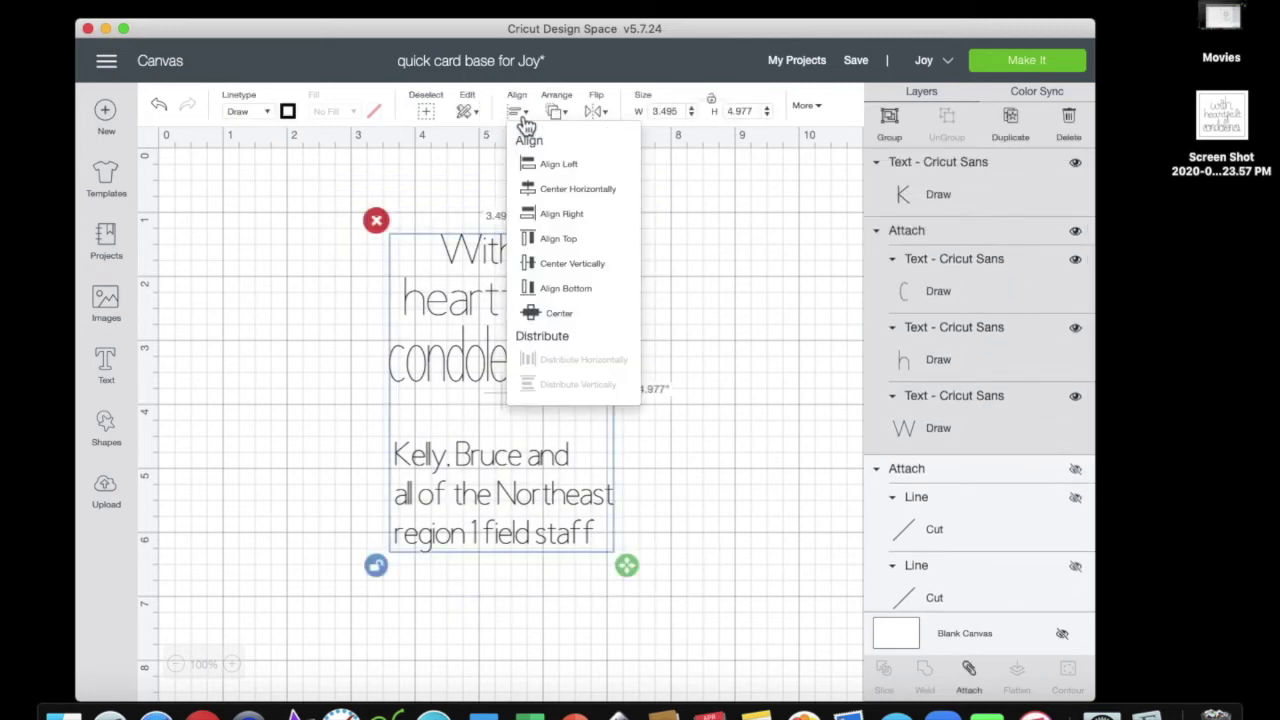
{"action": "left_click", "coordinate": [584, 190]}
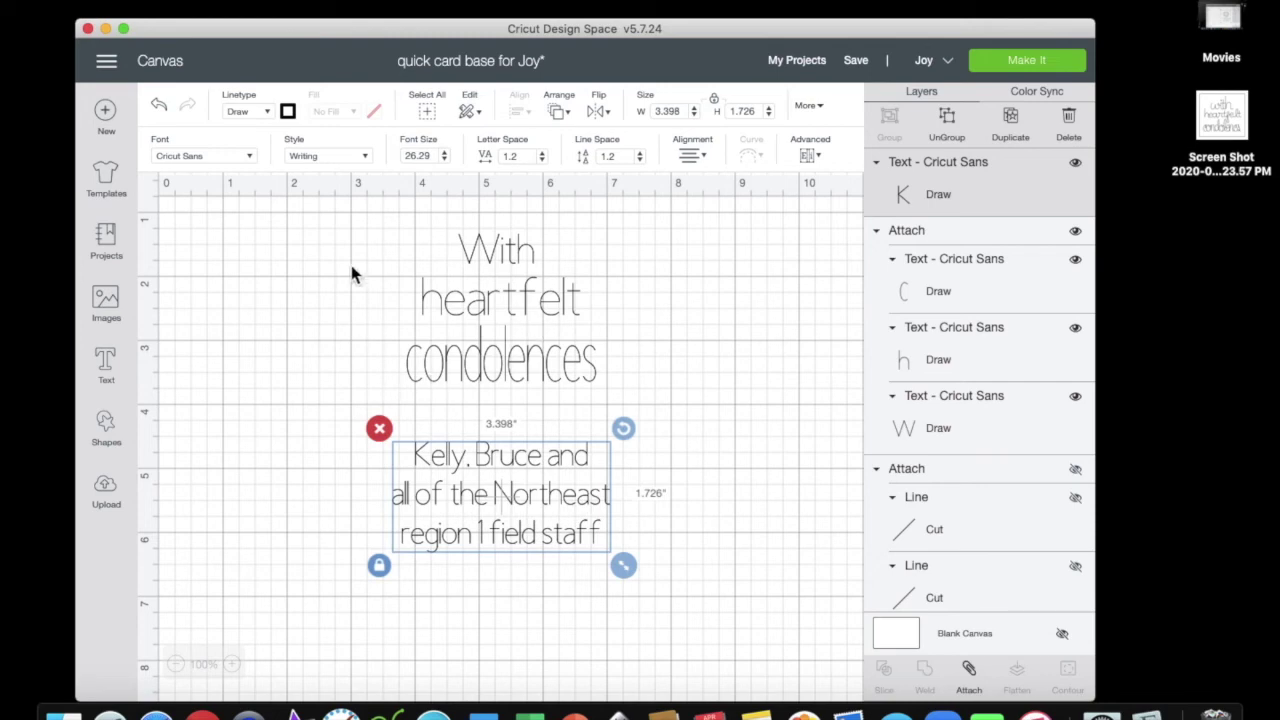
{"action": "left_click_drag", "start_coordinate": [348, 224], "coordinate": [730, 612]}
{"action": "left_click", "coordinate": [966, 682]}
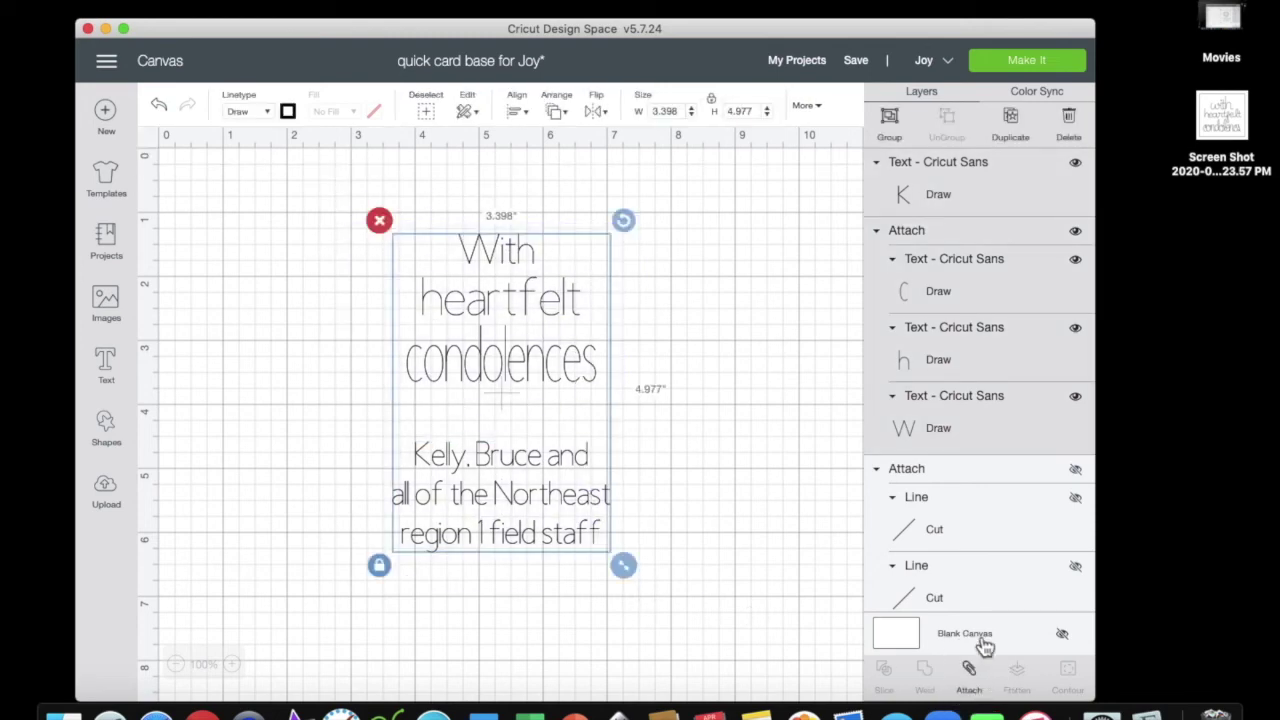
Send the text design to Make It with the material loaded On Mat
{"action": "left_click", "coordinate": [1025, 62]}
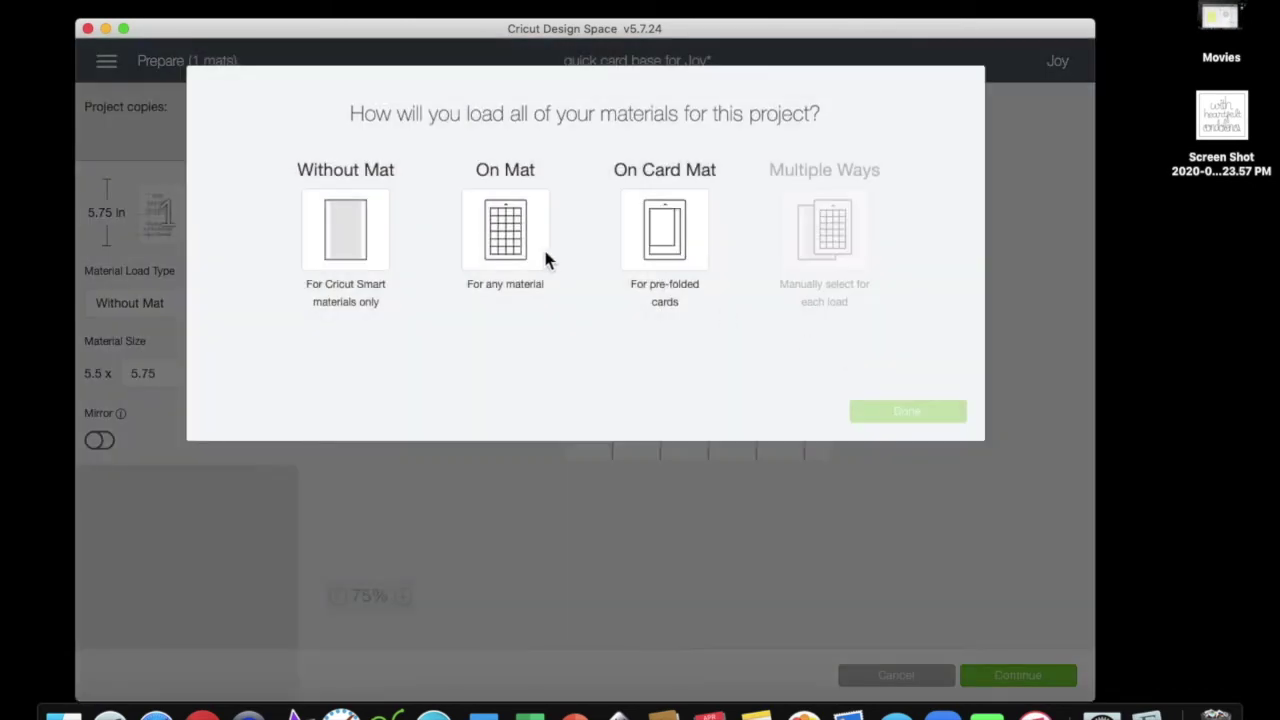
{"action": "left_click", "coordinate": [523, 253]}
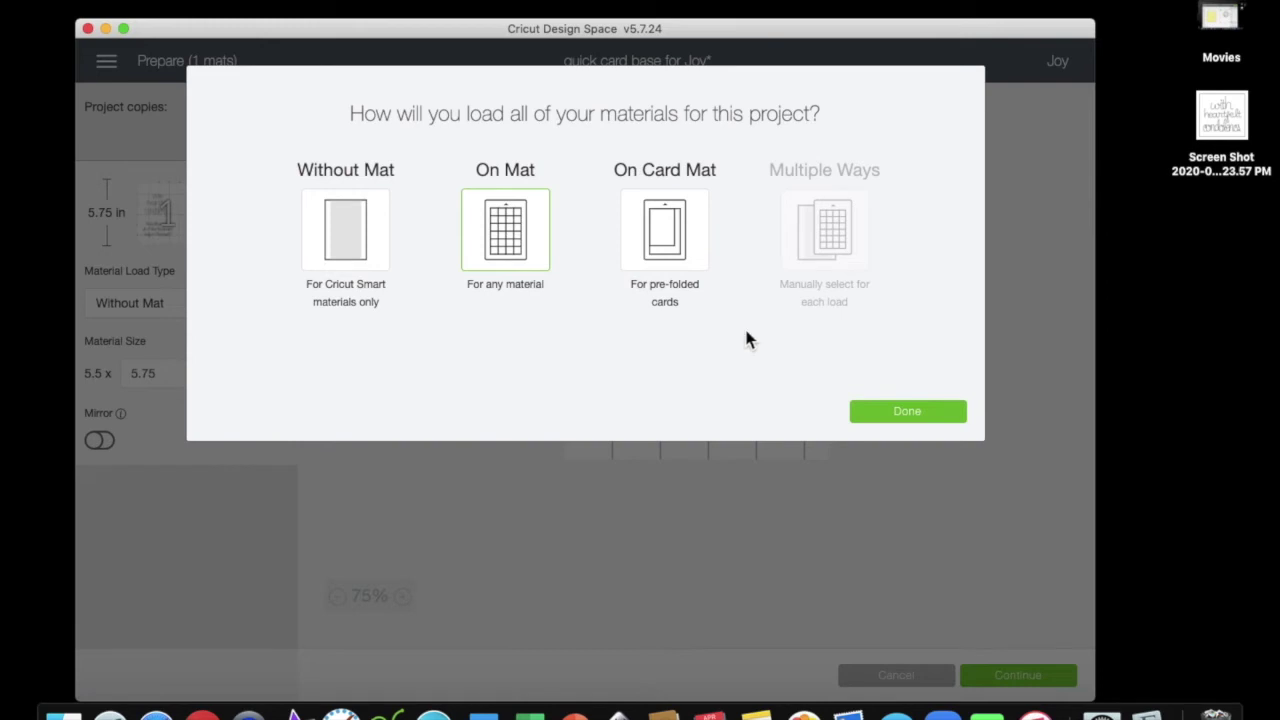
{"action": "left_click", "coordinate": [886, 411]}
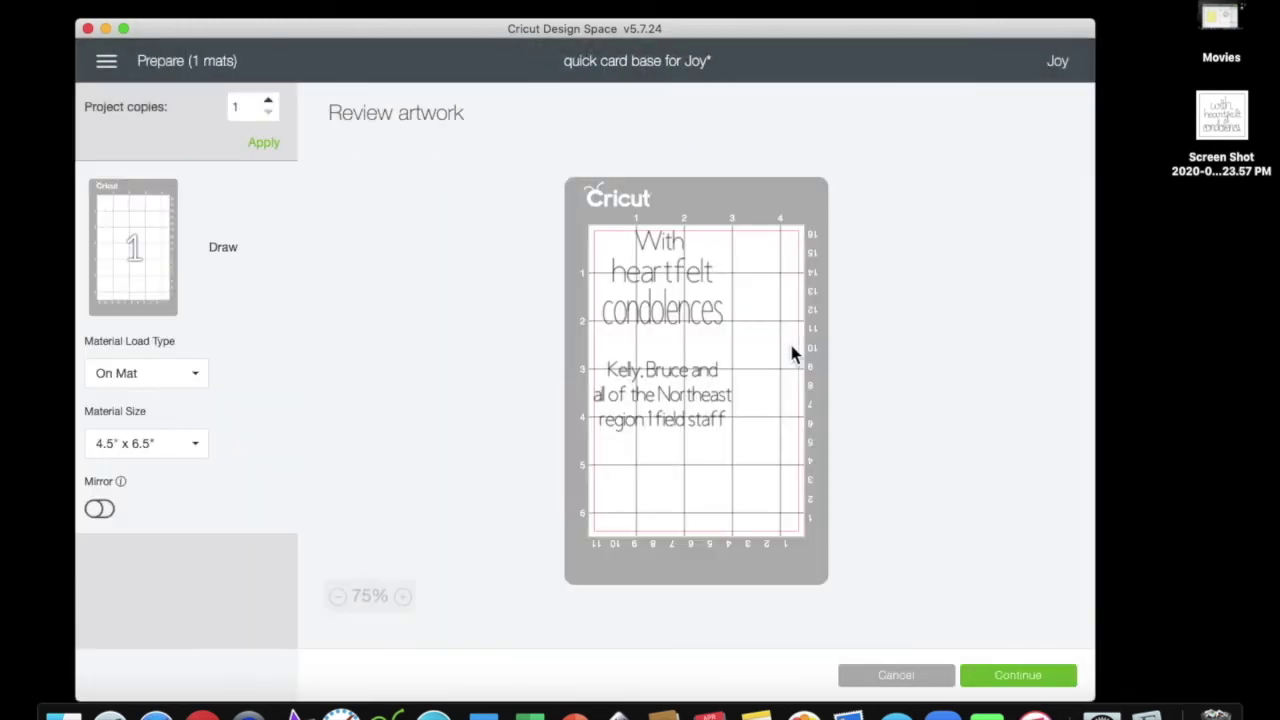
Rotate the message artwork 180° and position it near the top of the mat
{"action": "left_click_drag", "start_coordinate": [673, 312], "coordinate": [687, 318]}
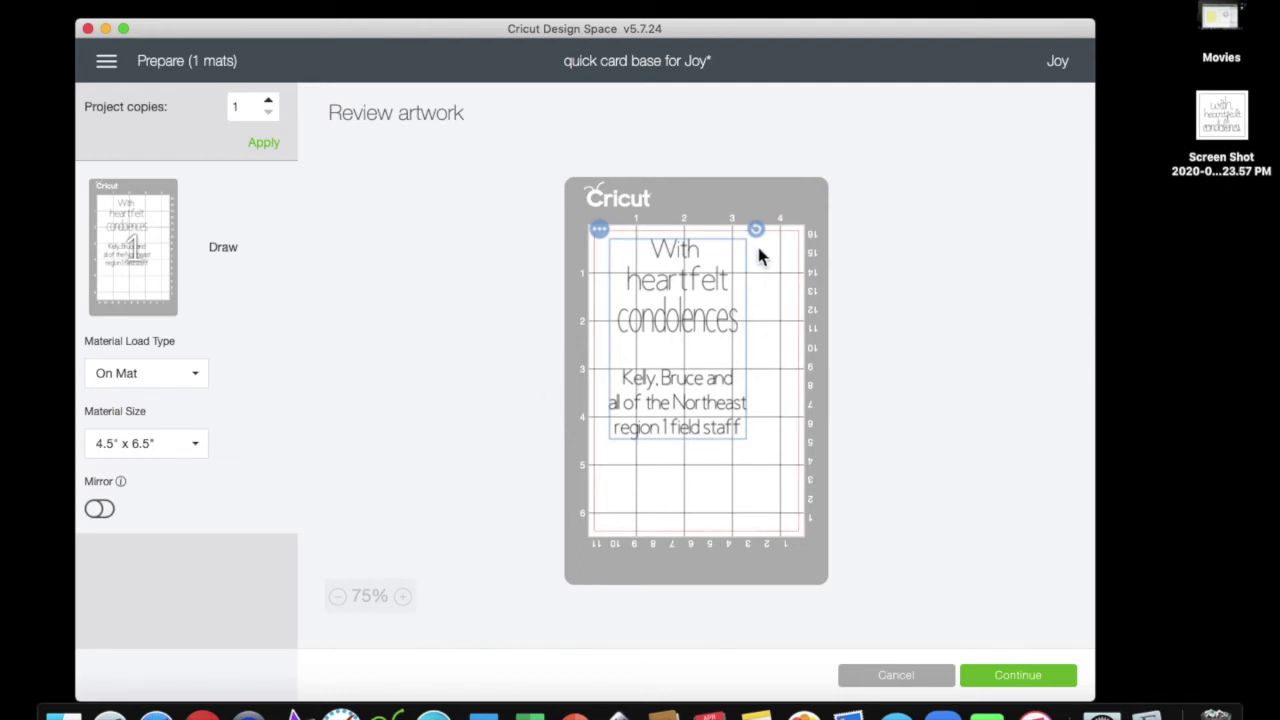
{"action": "left_click_drag", "start_coordinate": [757, 229], "coordinate": [678, 384]}
{"action": "left_click", "coordinate": [670, 375]}
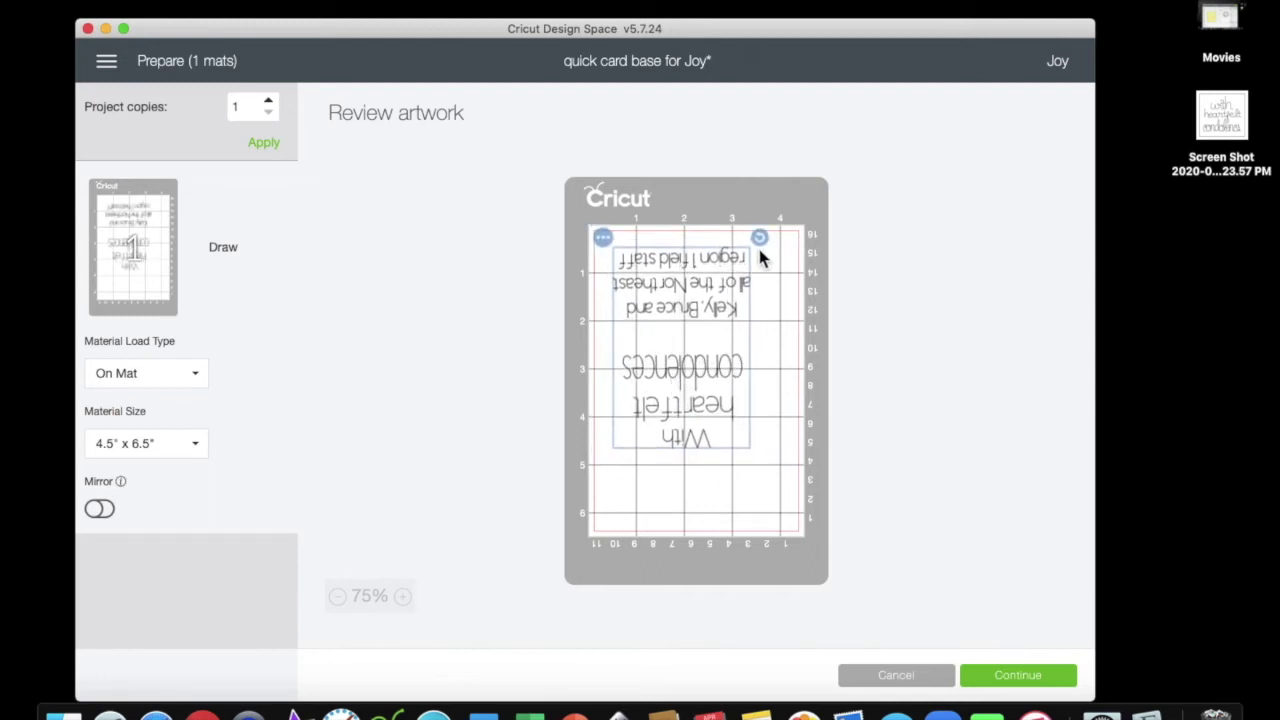
{"action": "left_click_drag", "start_coordinate": [760, 238], "coordinate": [763, 243]}
{"action": "left_click_drag", "start_coordinate": [700, 286], "coordinate": [707, 292]}
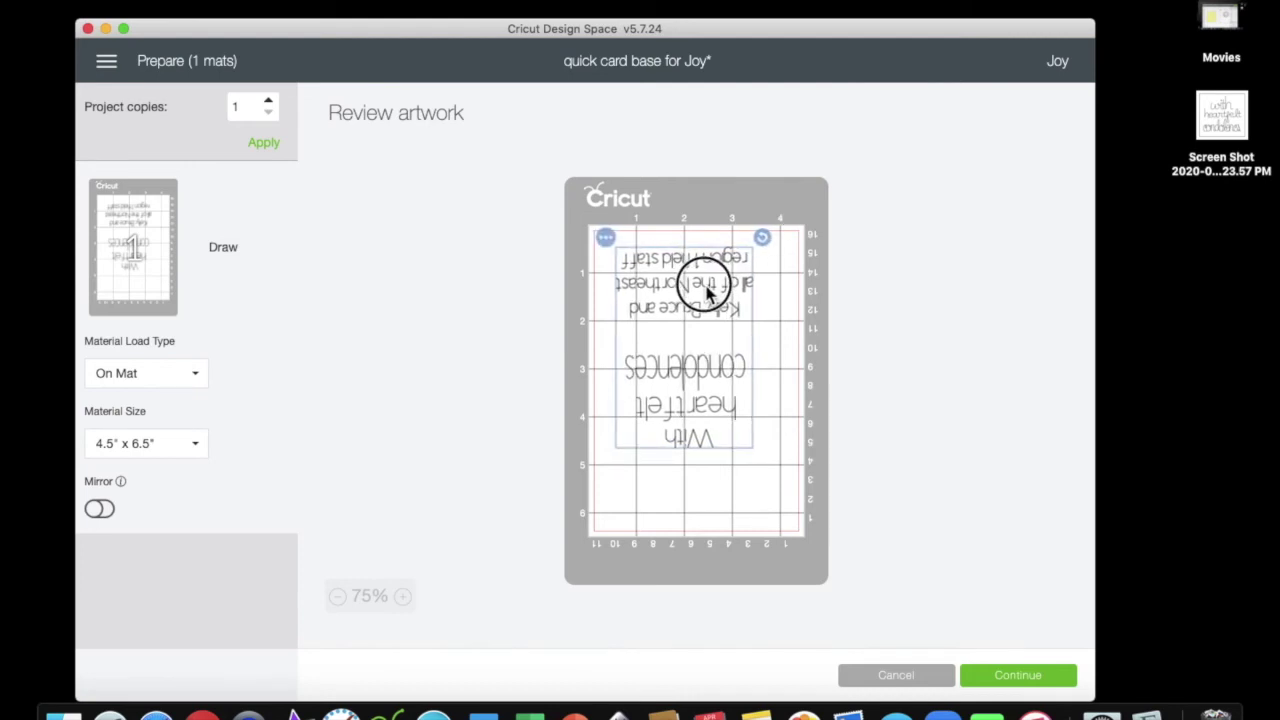
{"action": "left_click_drag", "start_coordinate": [707, 292], "coordinate": [706, 292]}
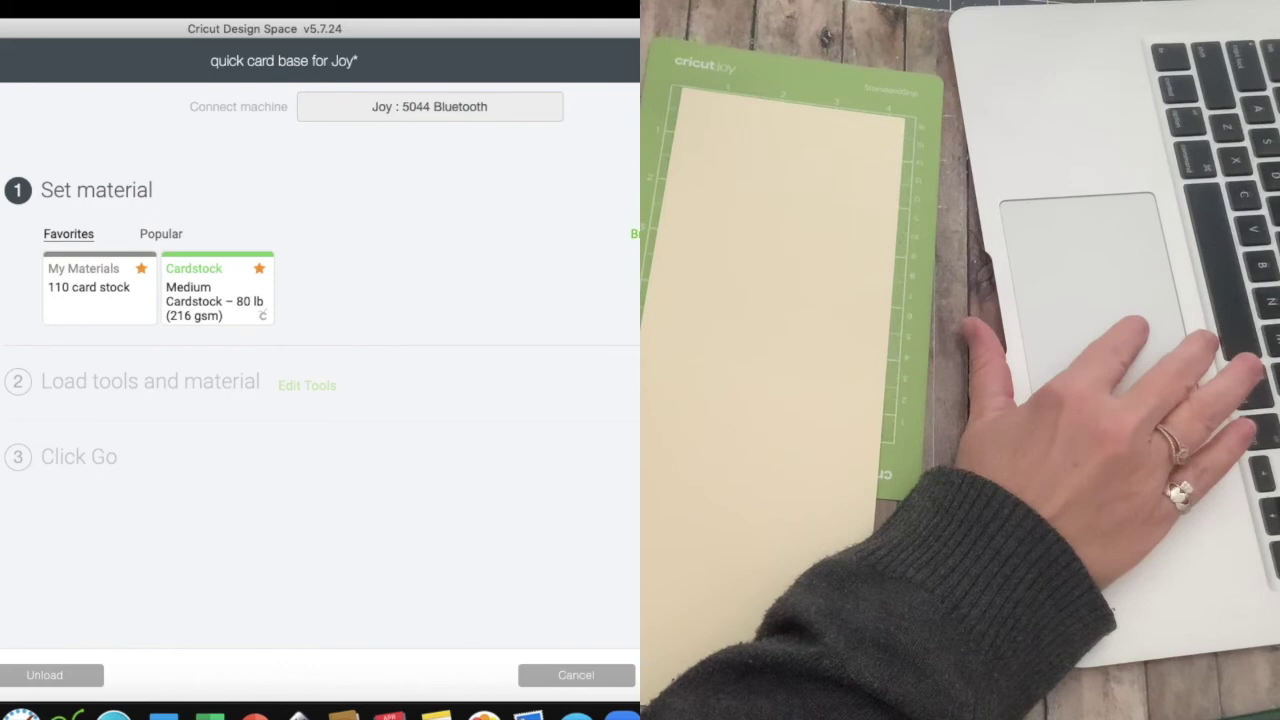
Choose Medium Cardstock – 80 lb (216 gsm) as the material
{"action": "left_click", "coordinate": [216, 297]}
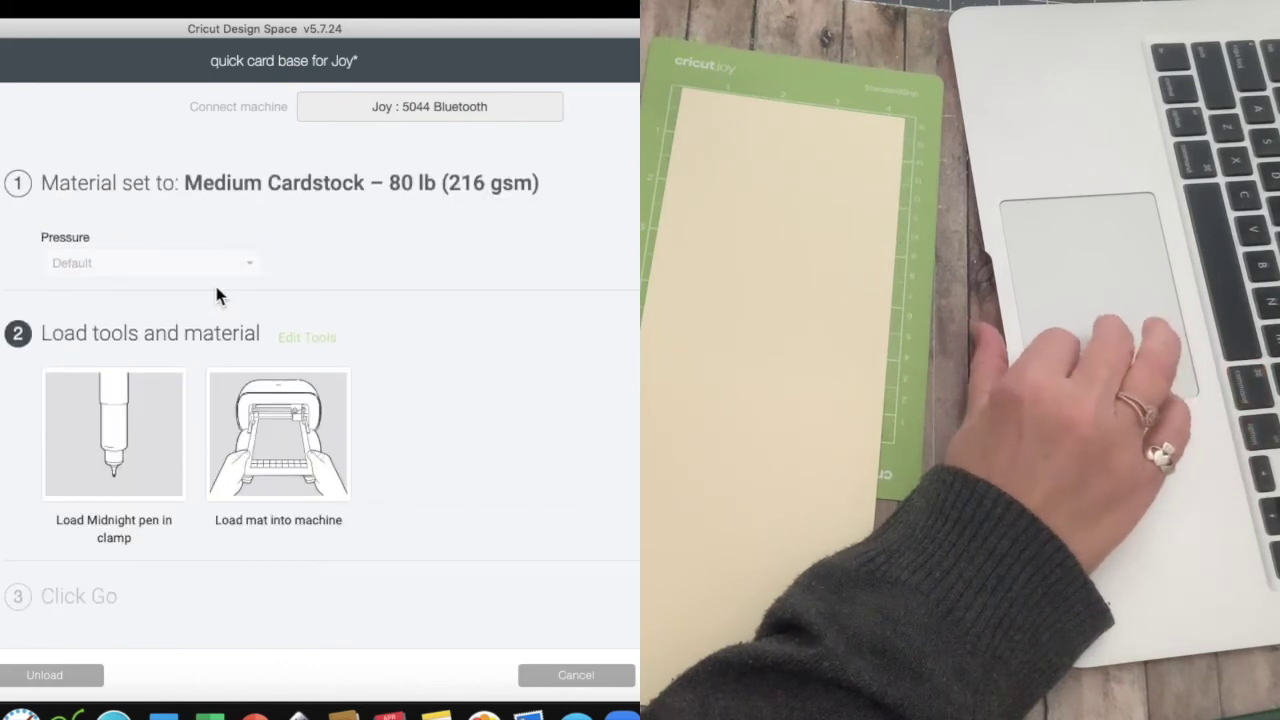